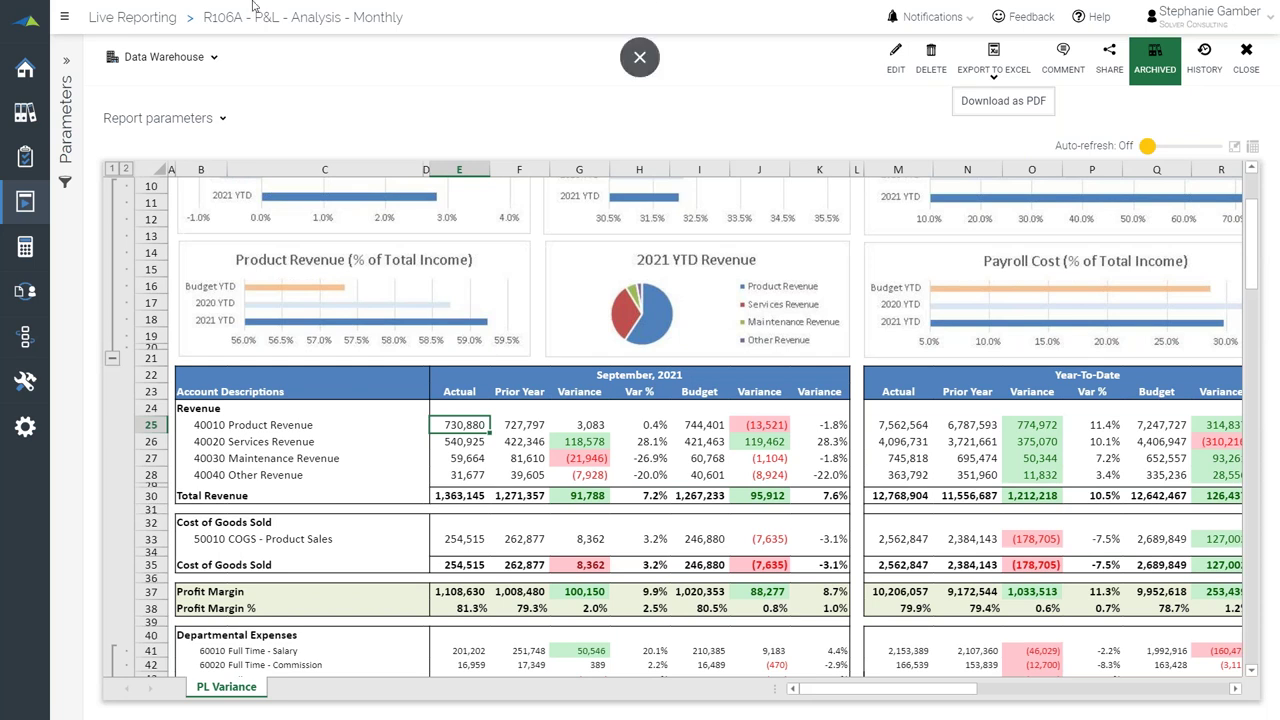
# Open the Archive of saved reports and expand its search and filter pane
pyautogui.click(16, 118)
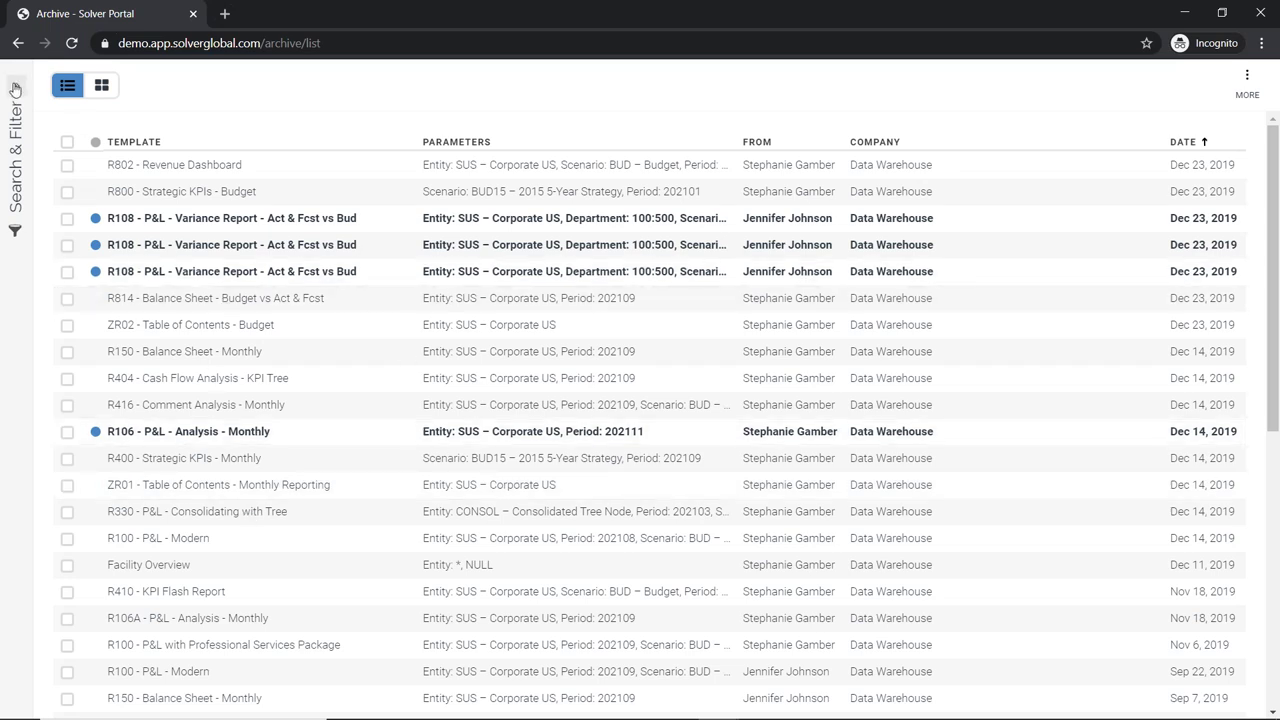
pyautogui.rightClick(14, 86)
pyautogui.click(293, 112)
pyautogui.click(16, 86)
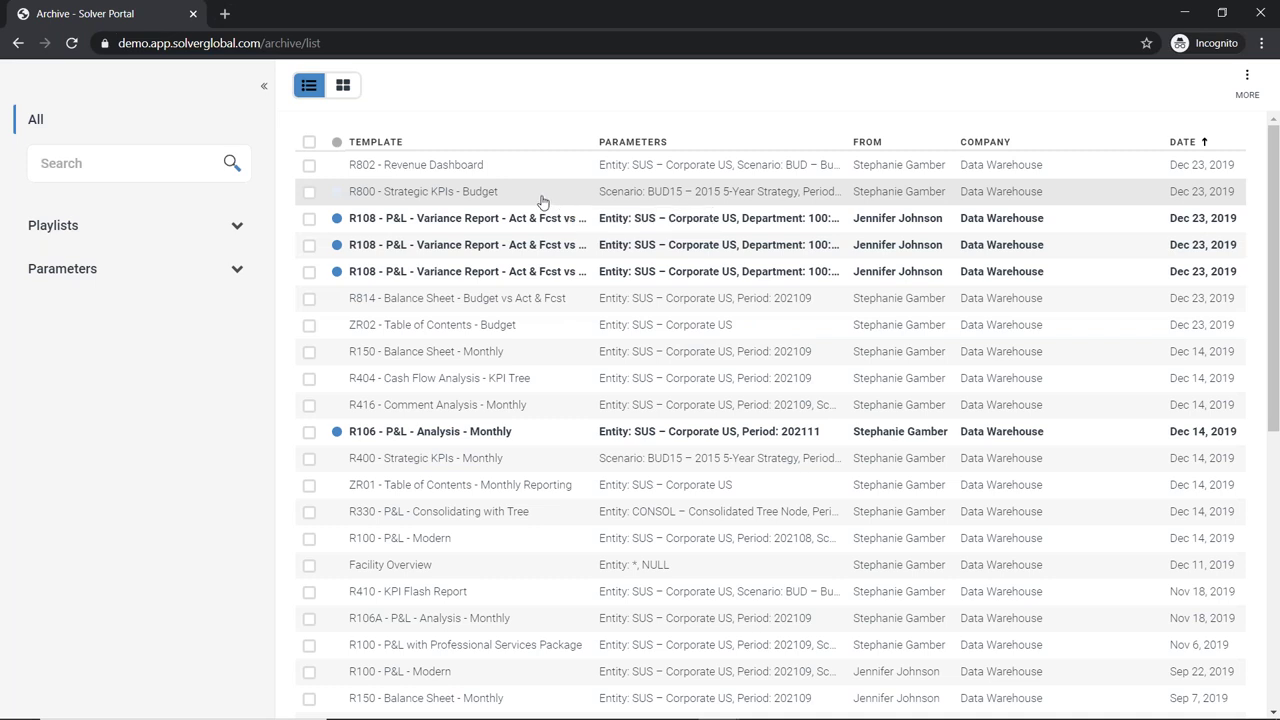
# View the archived R800 - Strategic KPIs - Budget report, check its Revenue row up to the 2022 Goal, and close it
pyautogui.click(310, 193)
pyautogui.click(1031, 82)
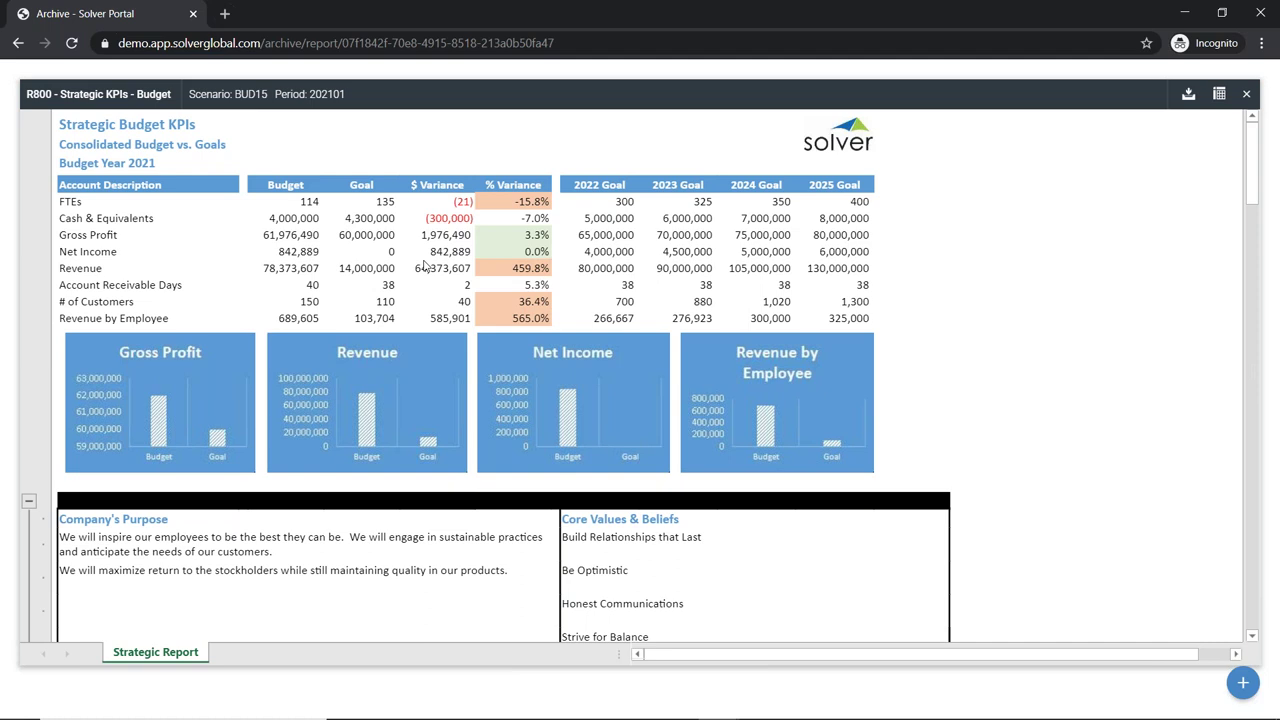
pyautogui.click(396, 282)
pyautogui.press('Up')
pyautogui.click(434, 270)
pyautogui.click(603, 270)
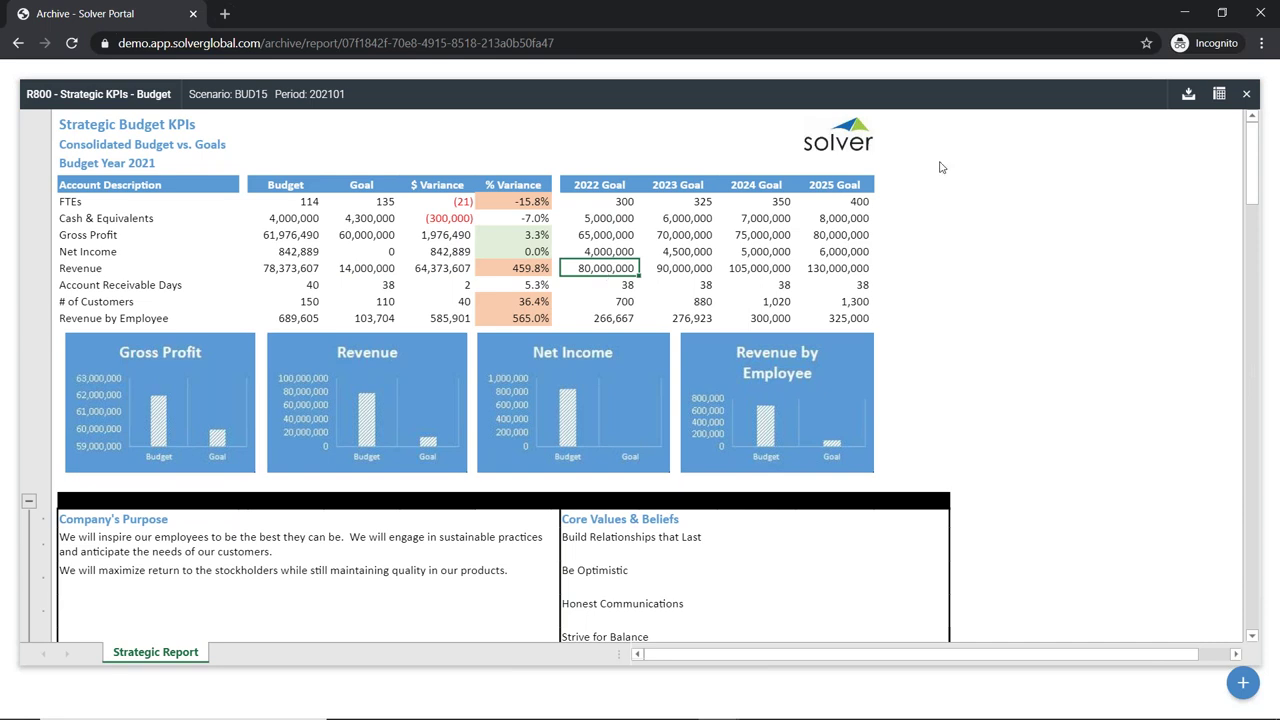
pyautogui.click(1247, 95)
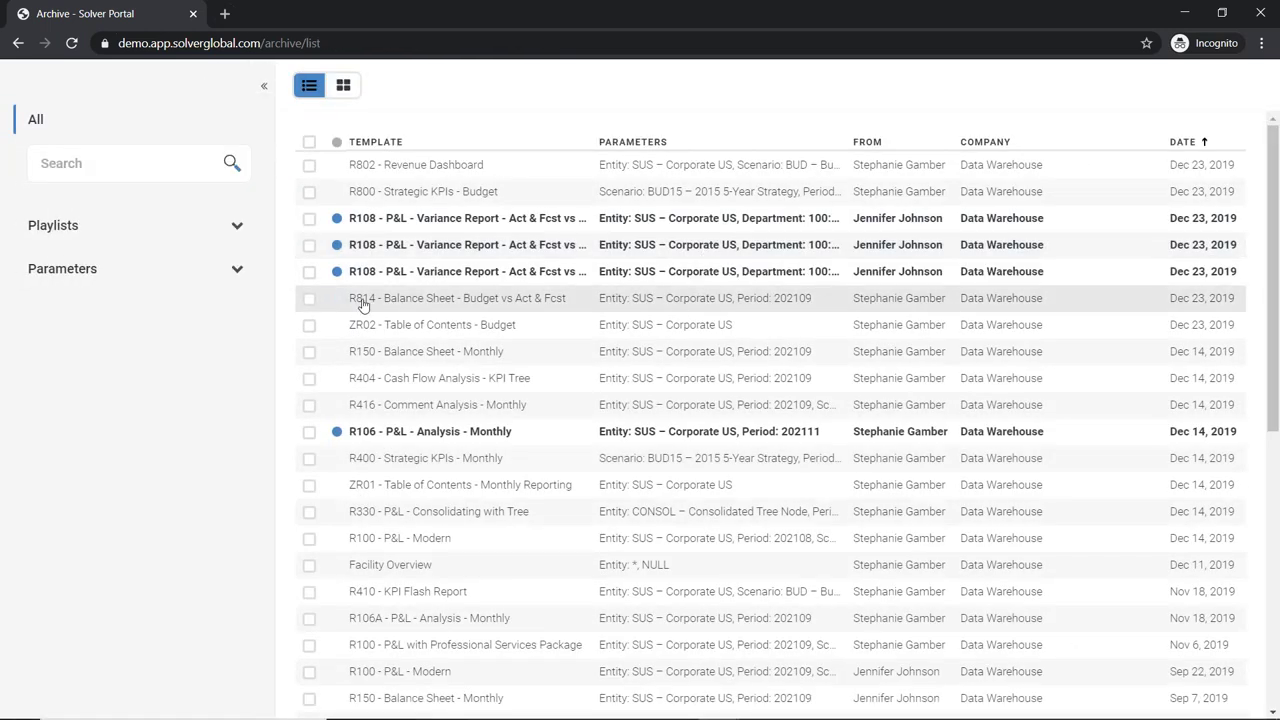
# In the archived R814 - Balance Sheet report, drill down to General Ledger from the Act + Fcst value of Cash & Equivalents and close it
pyautogui.click(309, 298)
pyautogui.click(1066, 85)
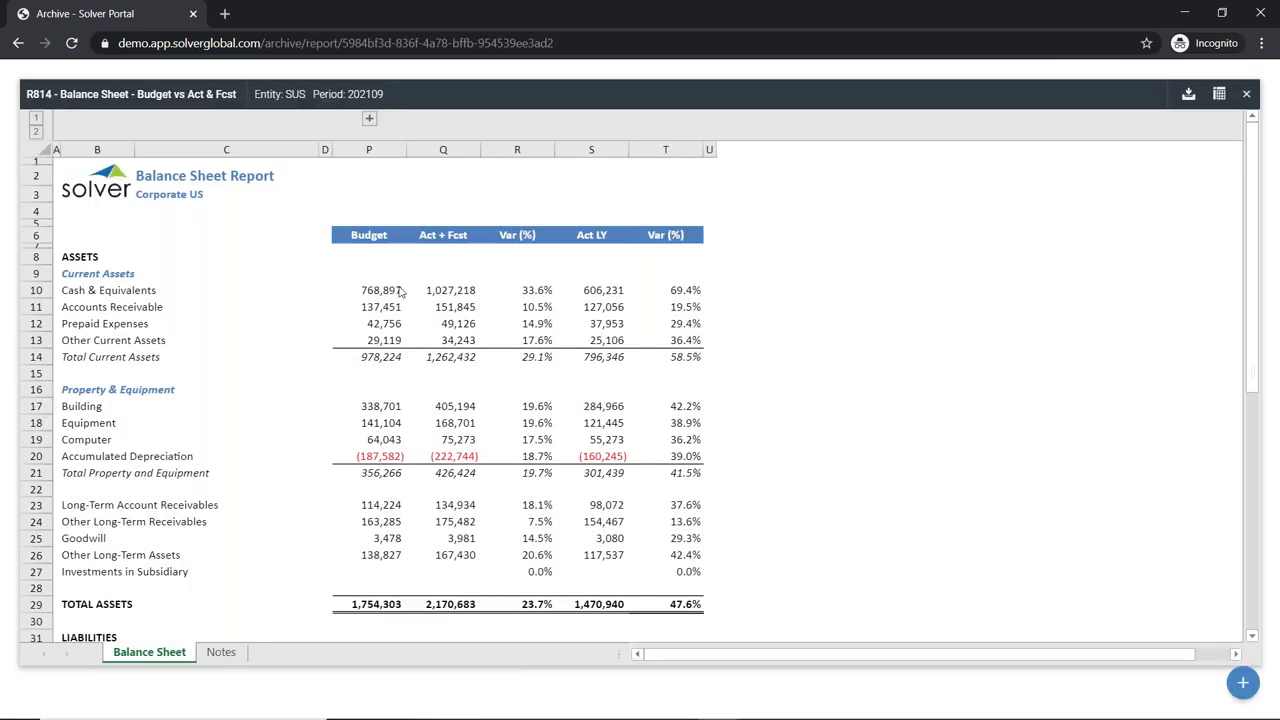
pyautogui.click(450, 296)
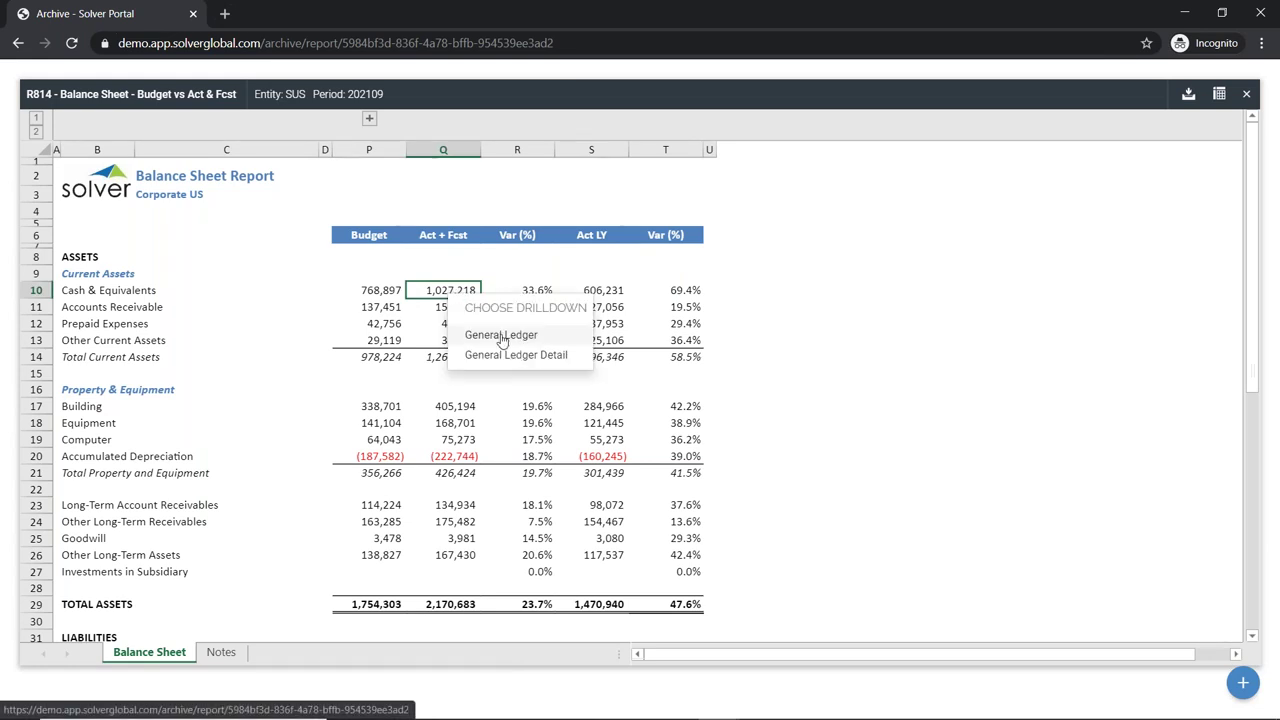
pyautogui.click(501, 335)
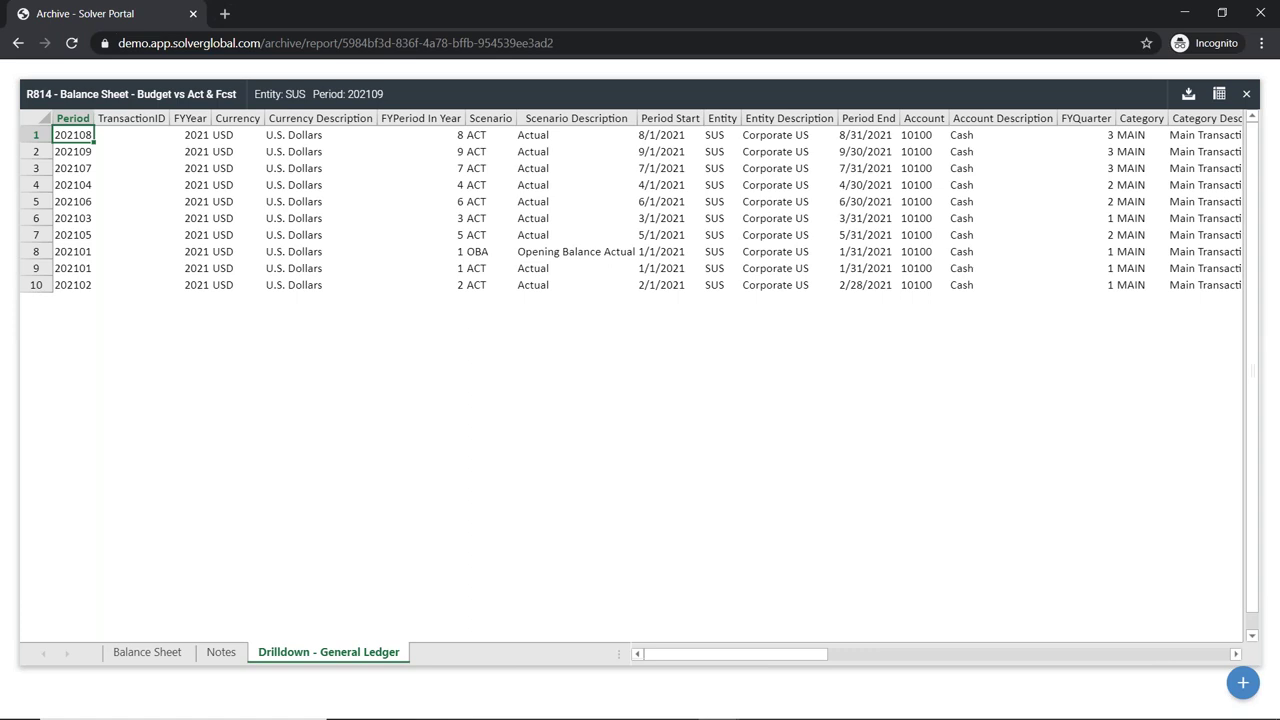
pyautogui.click(1247, 94)
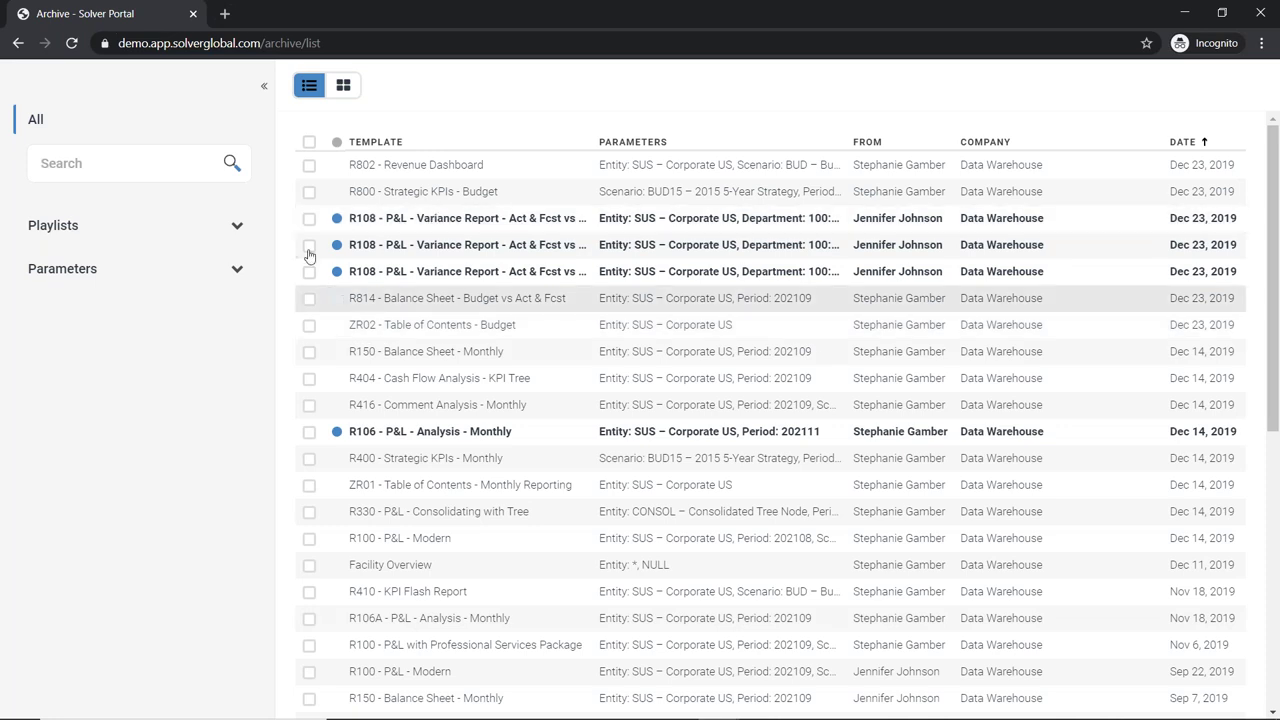
# Filter the archive by the Monthly Presentation playlist, view the playlist's table of contents, and return to the archive list
pyautogui.click(223, 230)
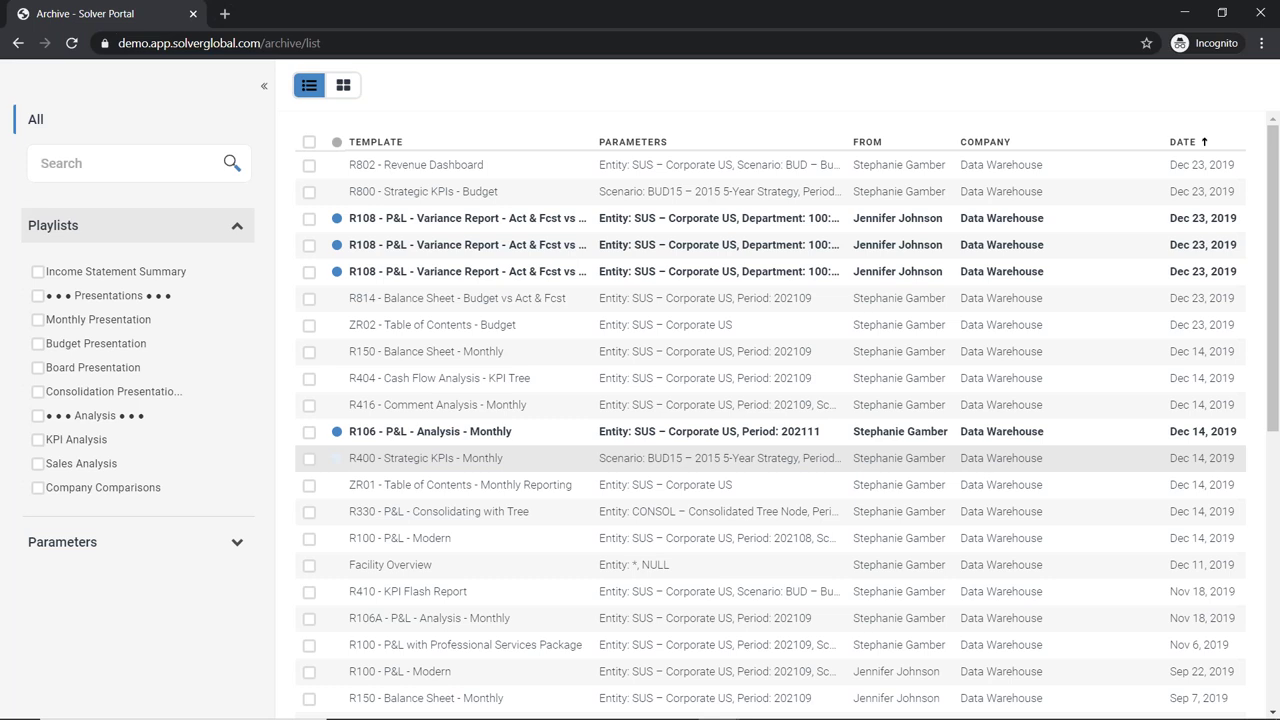
pyautogui.click(180, 224)
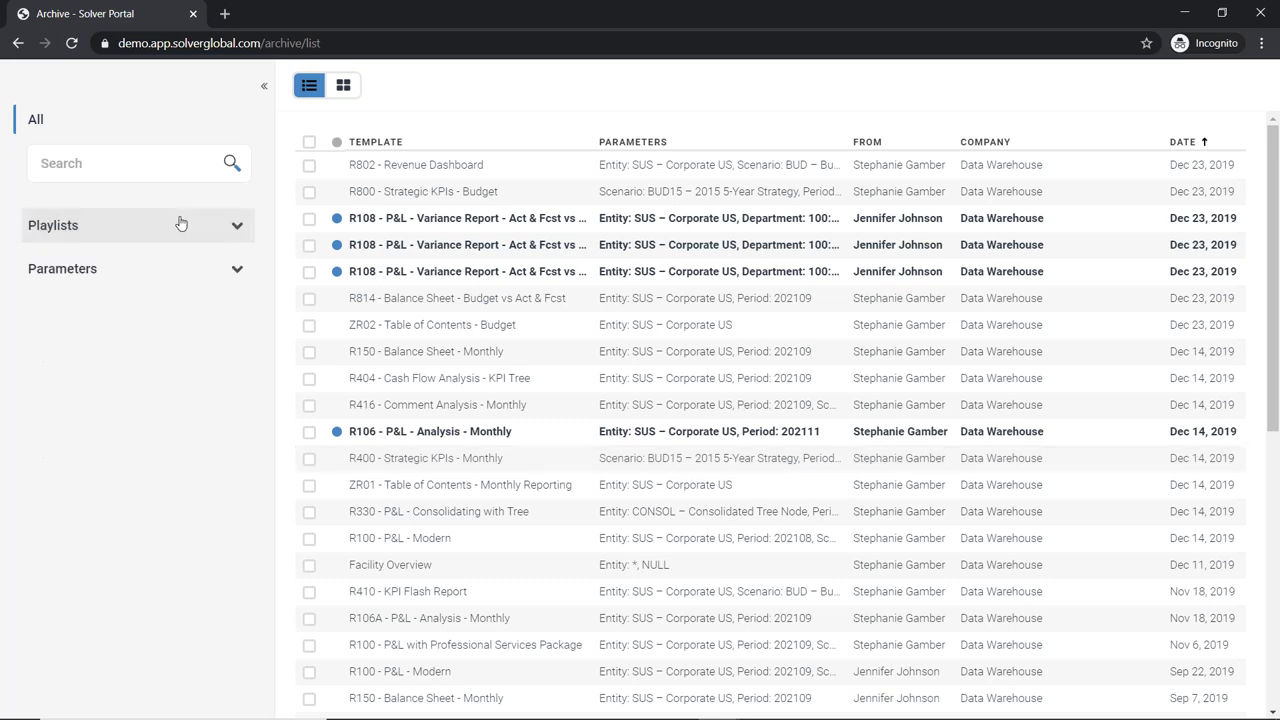
pyautogui.click(180, 224)
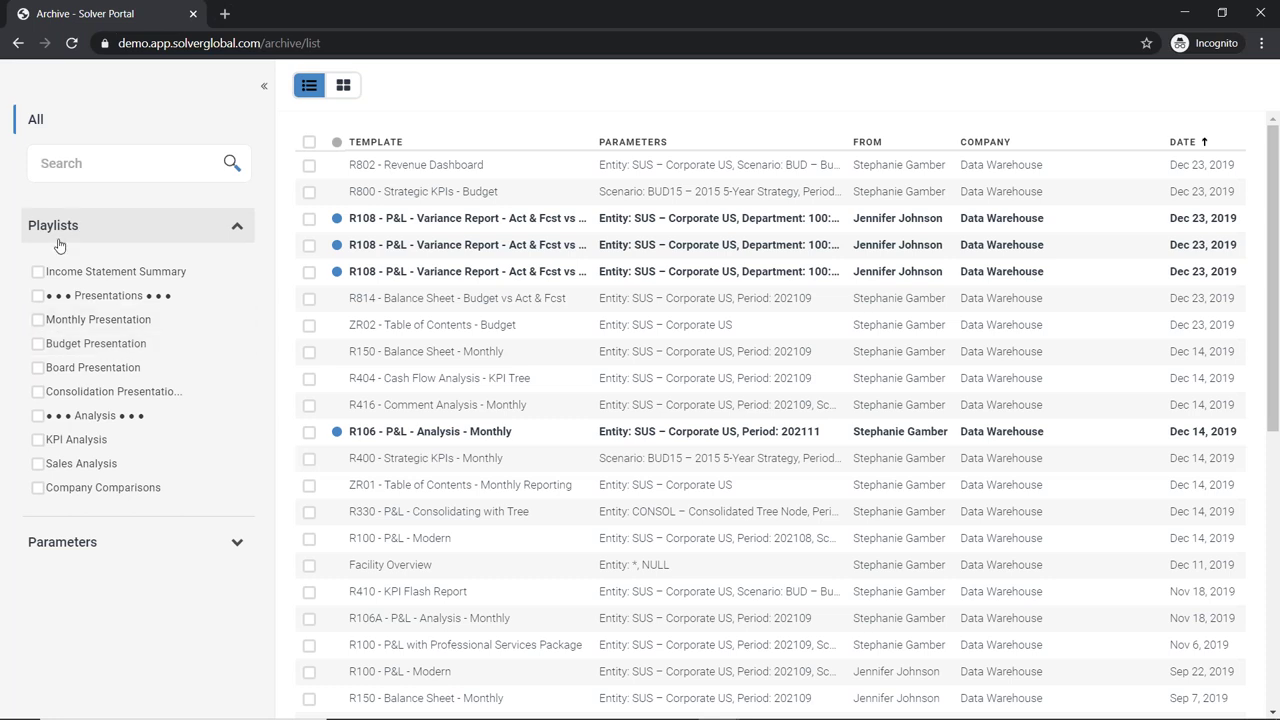
pyautogui.click(38, 320)
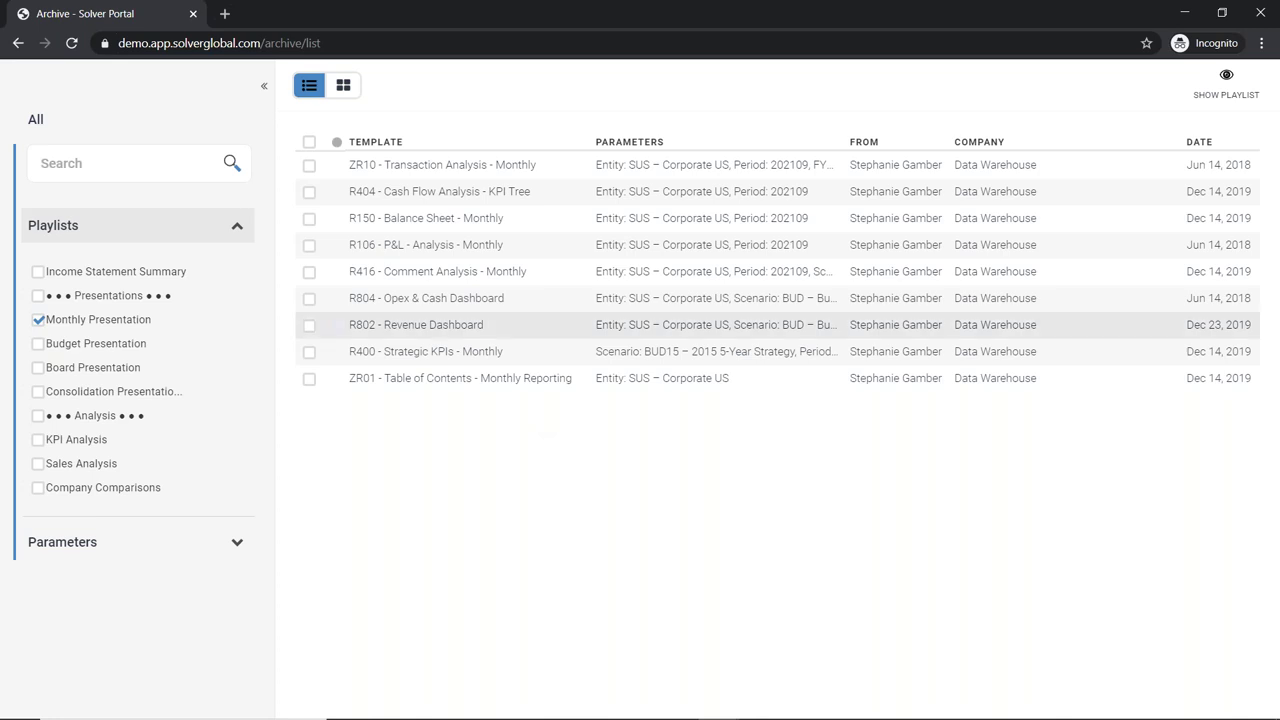
pyautogui.click(1235, 100)
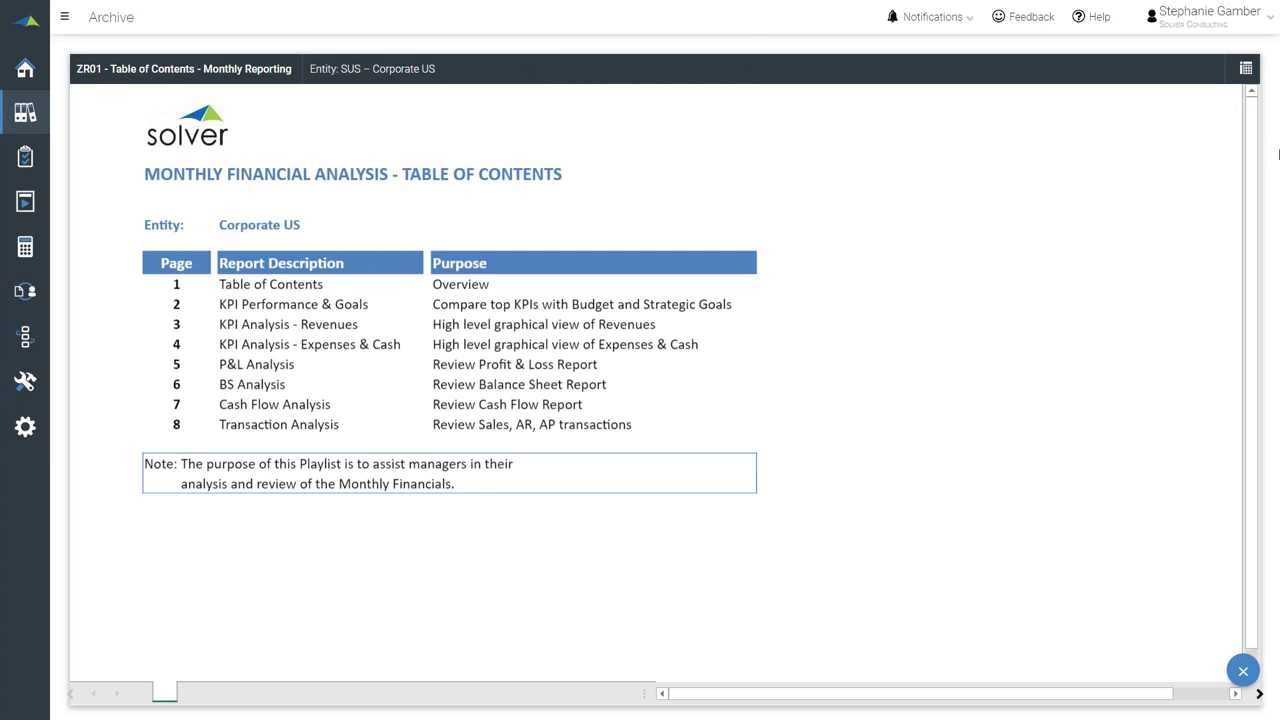
pyautogui.scroll(-1, 1257, 145)
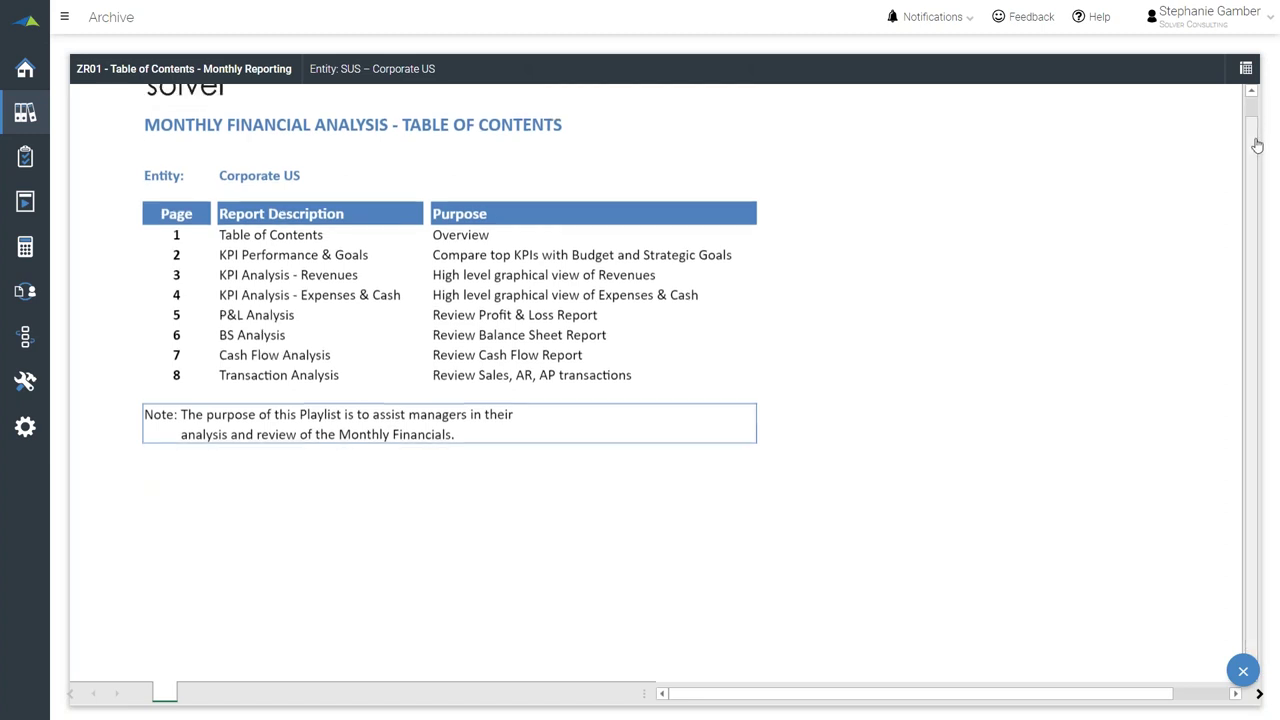
pyautogui.click(1246, 68)
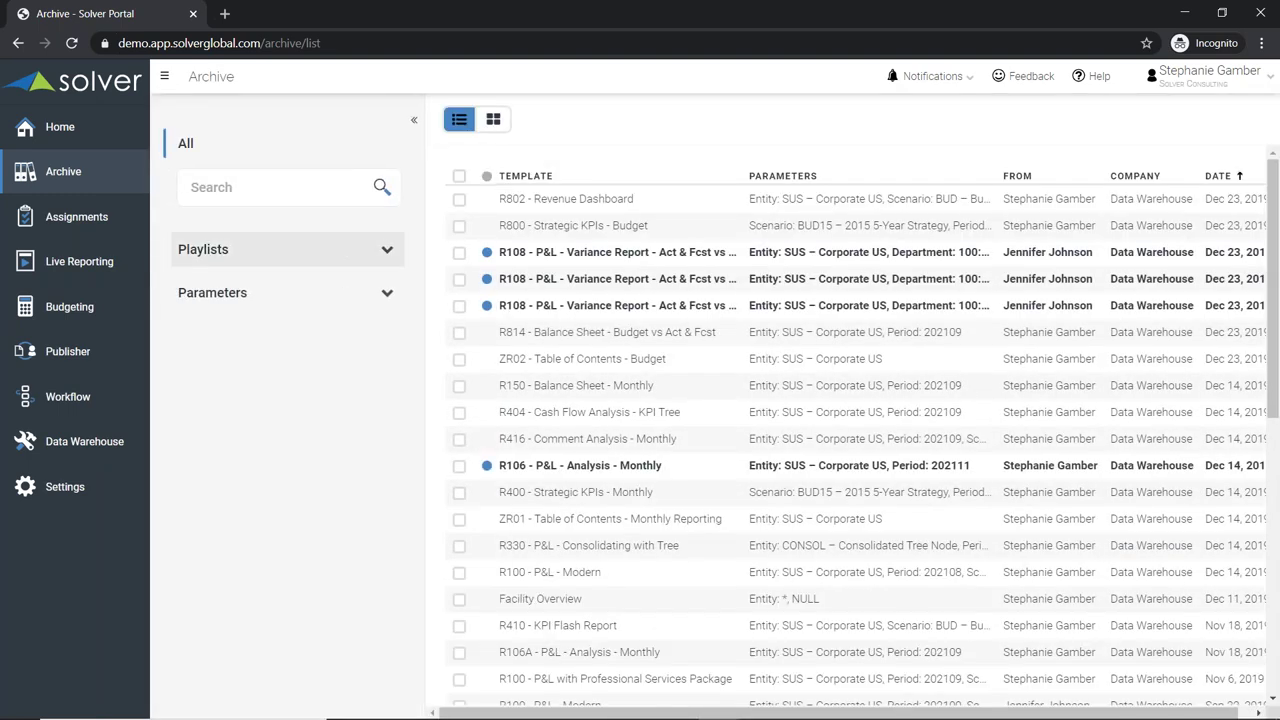
# Show the Monthly Presentation playlist again and view its R802 - Revenue Dashboard and R150 - Balance Sheet - Monthly reports
pyautogui.click(250, 249)
pyautogui.click(186, 345)
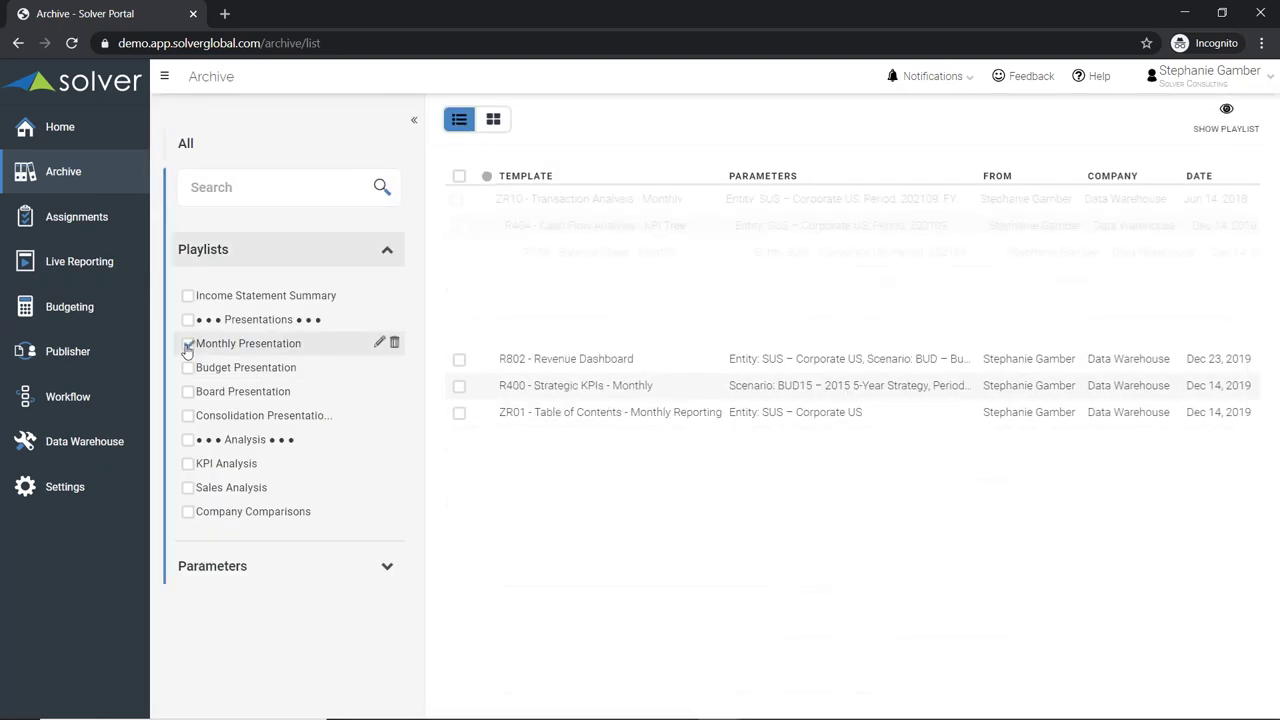
pyautogui.click(1206, 118)
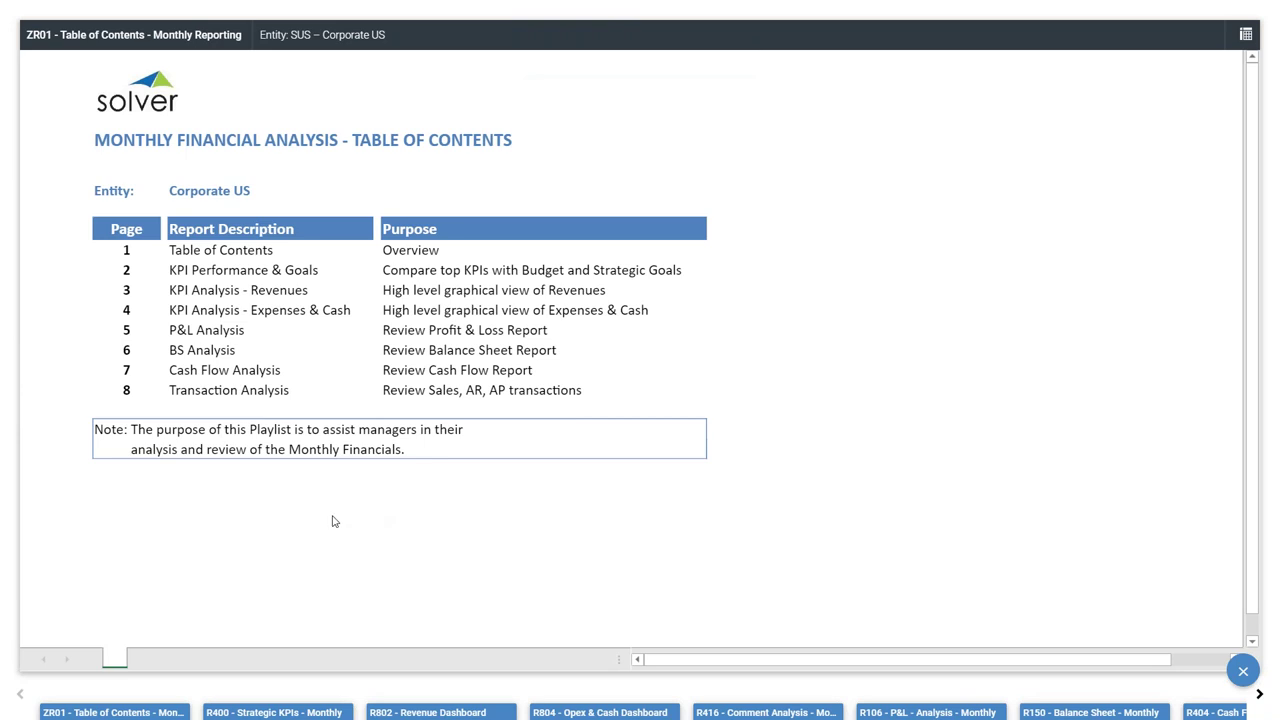
pyautogui.moveTo(450, 712)
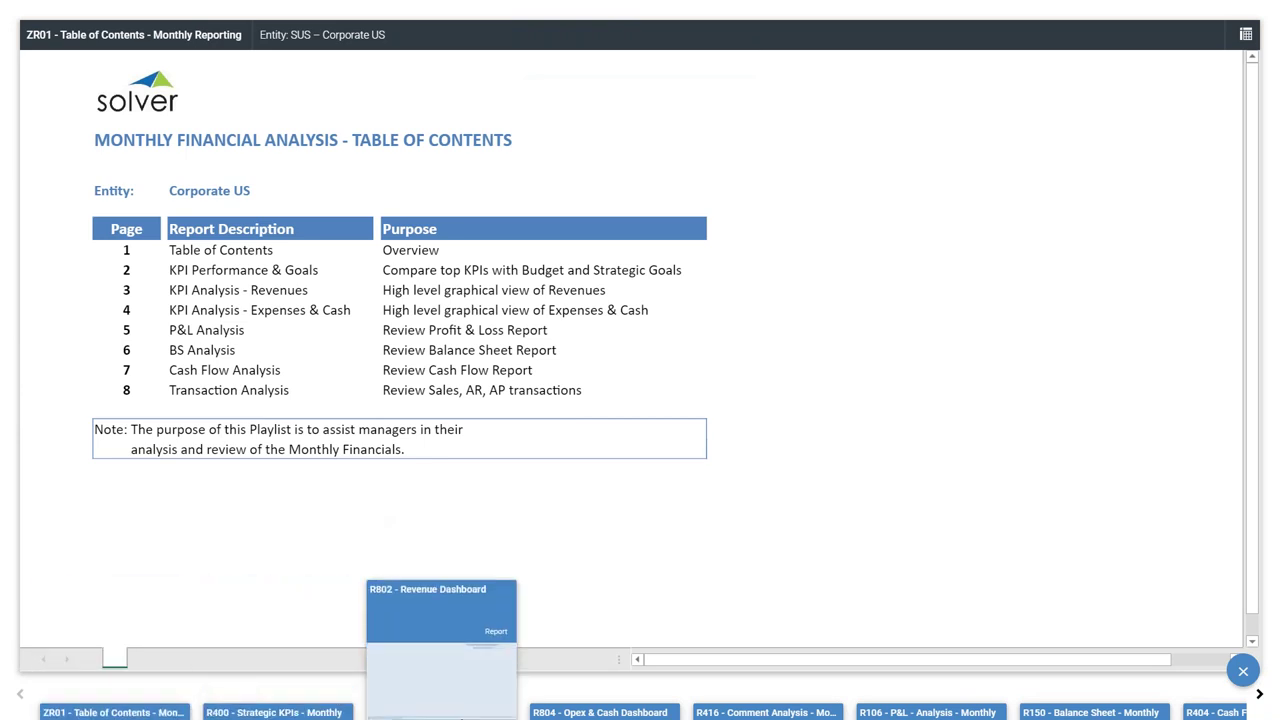
pyautogui.moveTo(764, 714)
pyautogui.click(468, 676)
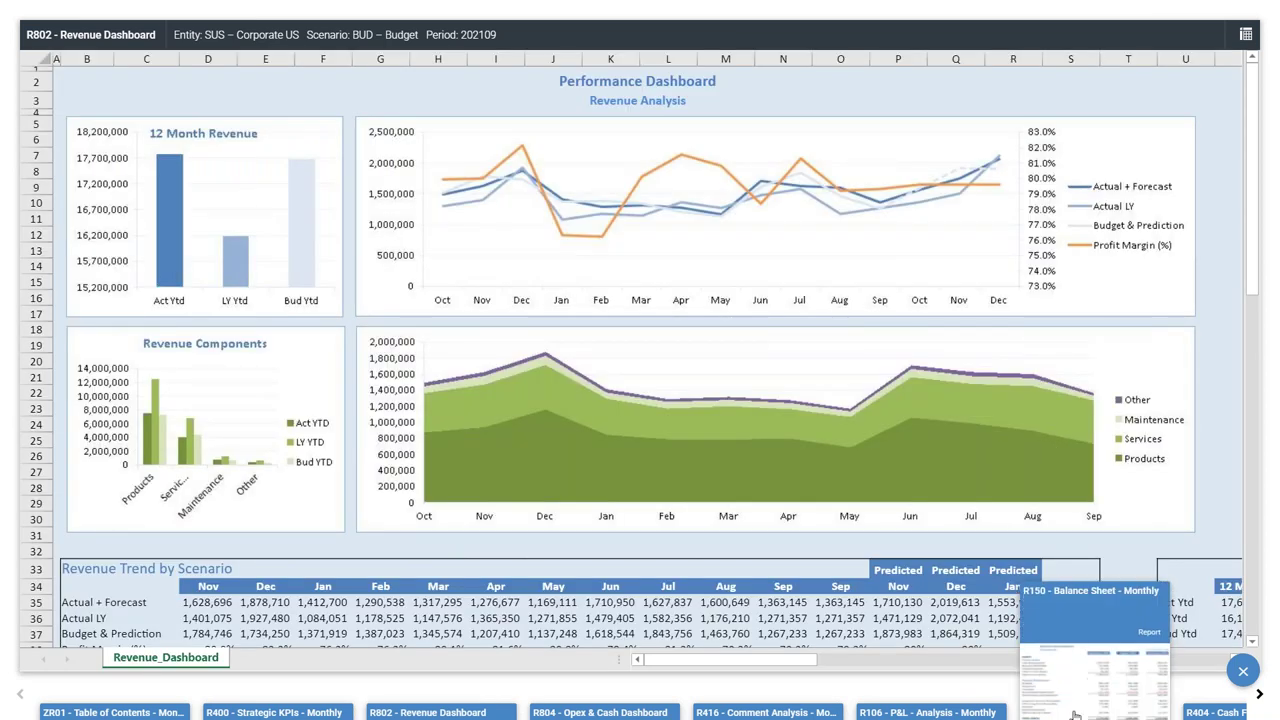
pyautogui.click(1074, 690)
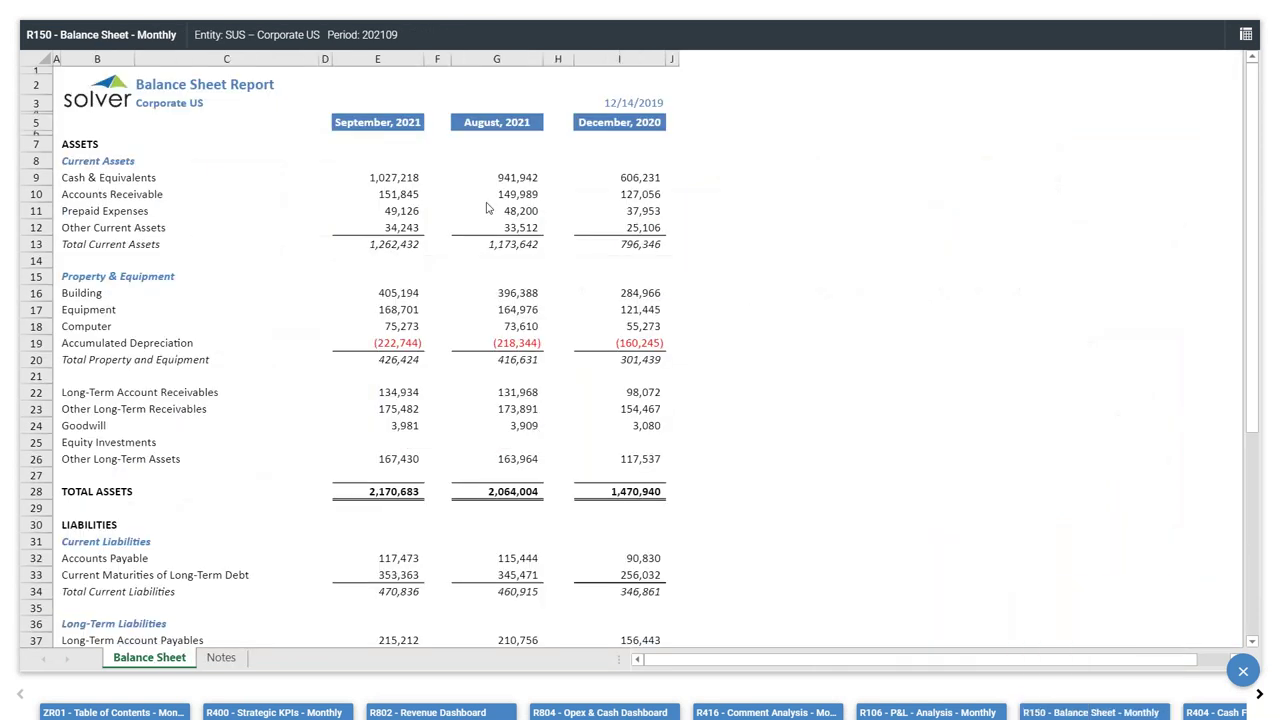
# Show the drilldown choices for the September 2021 Cash & Equivalents value, dismiss them, and exit the playlist
pyautogui.click(404, 180)
pyautogui.doubleClick(411, 182)
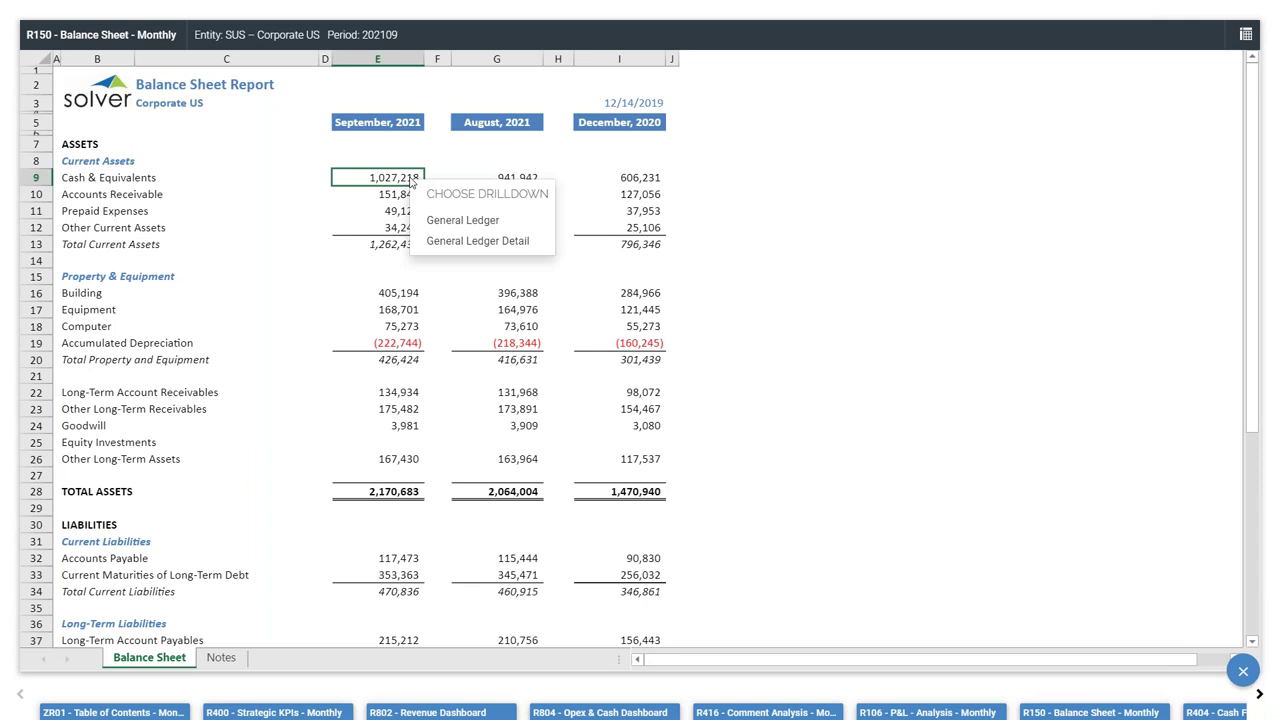
pyautogui.click(726, 199)
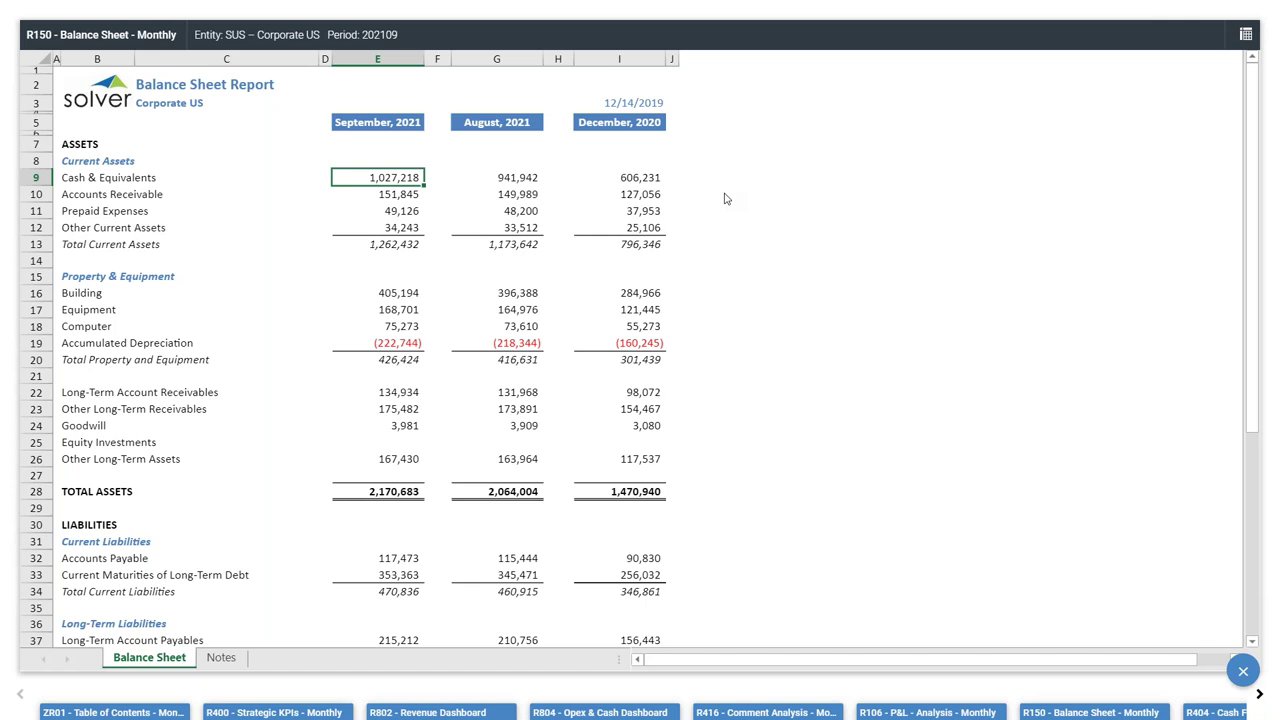
pyautogui.press('Escape')
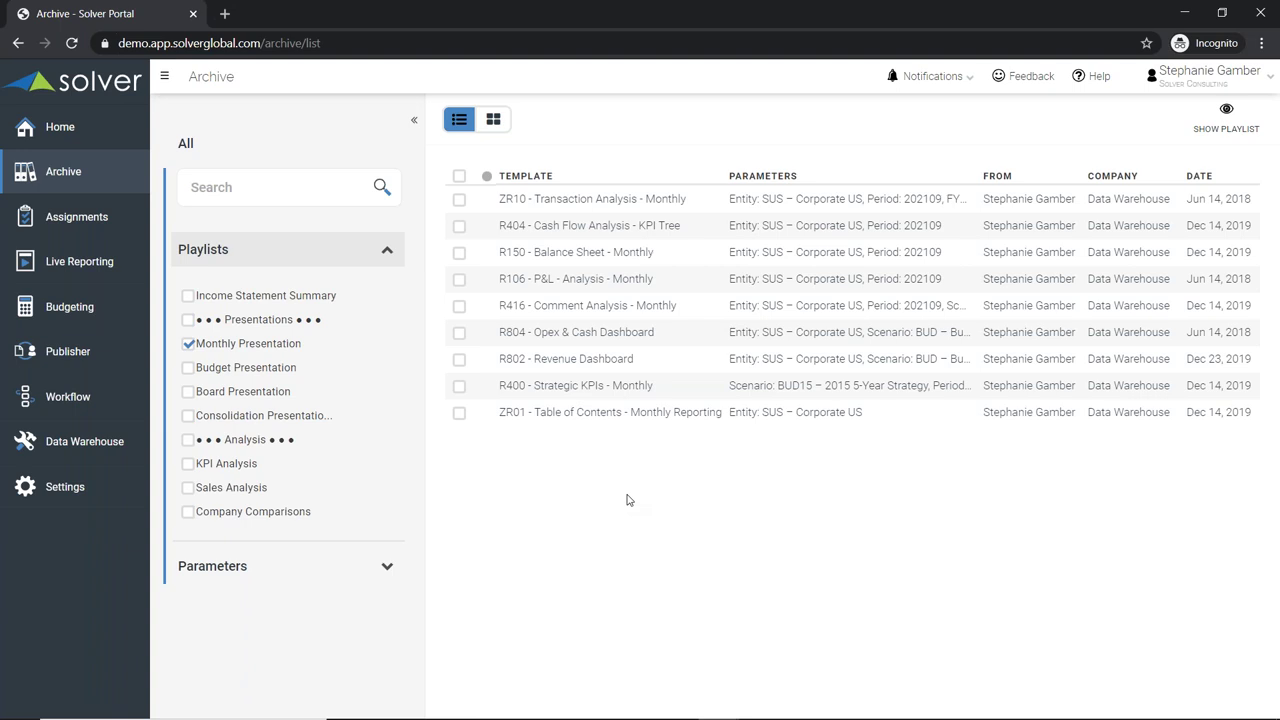
# Go to the Budgeting section and open the B024 - Assumptions form
pyautogui.moveTo(174, 343)
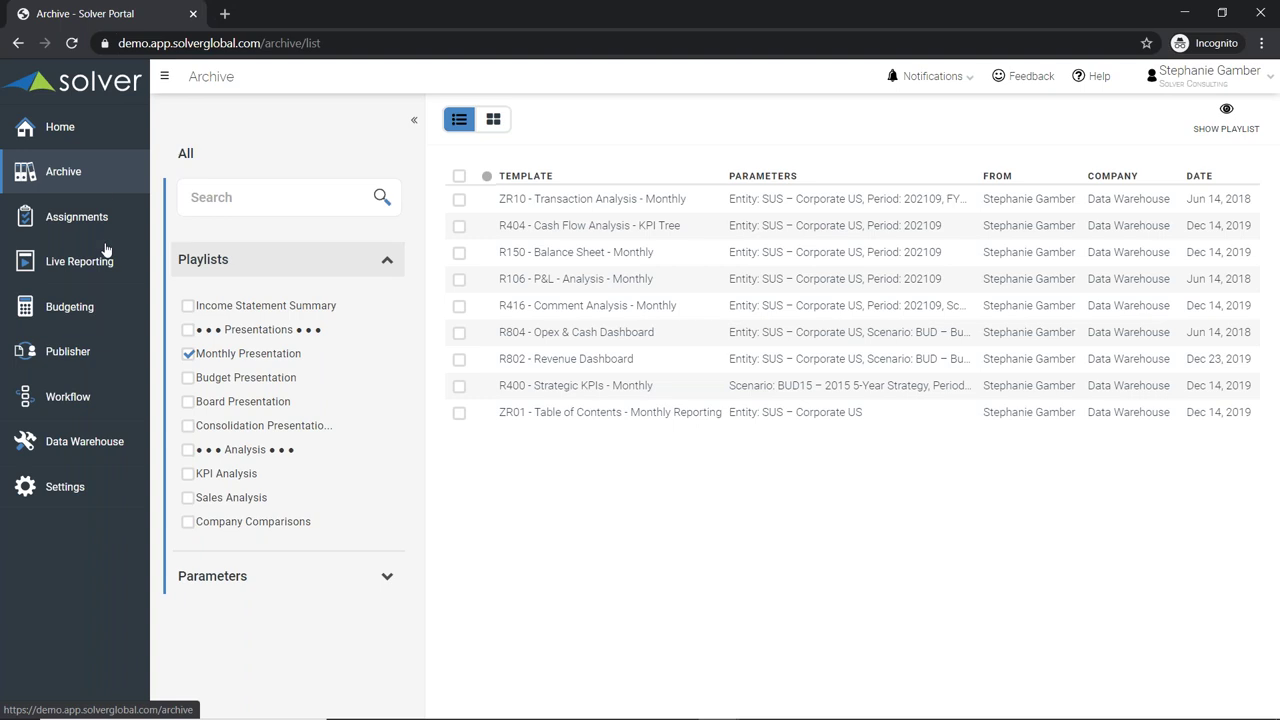
pyautogui.click(101, 312)
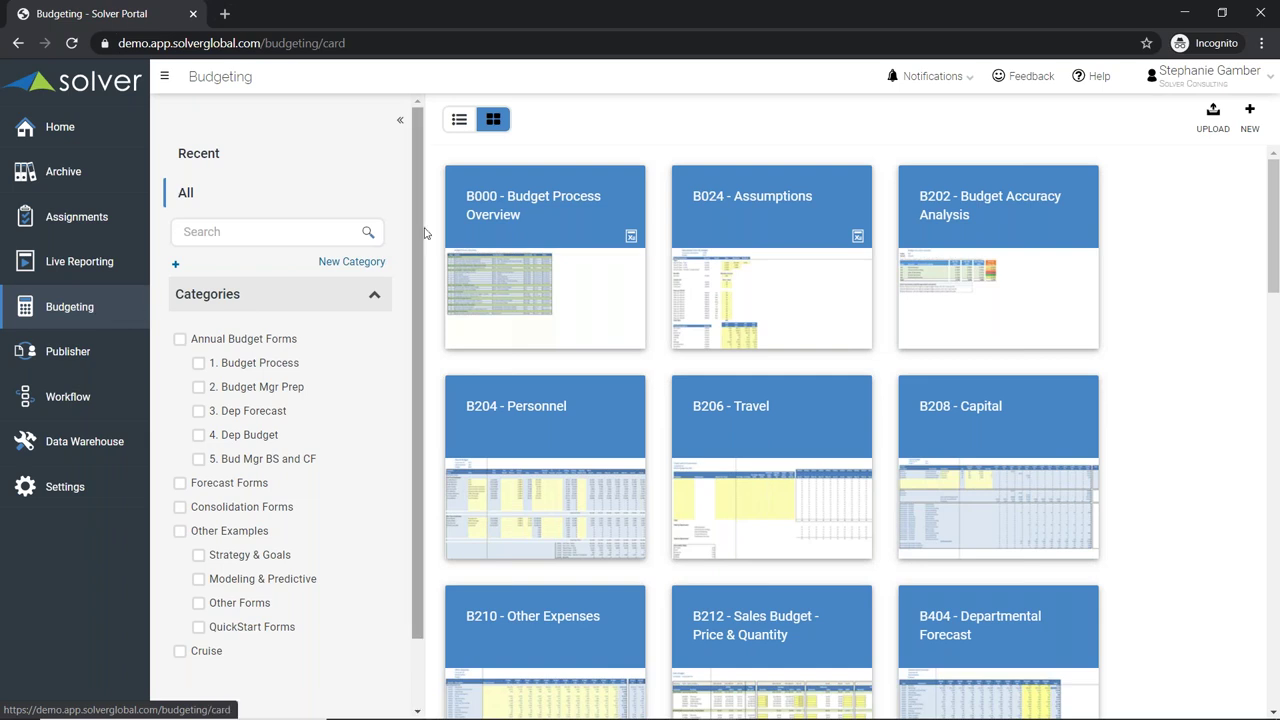
pyautogui.moveTo(585, 321)
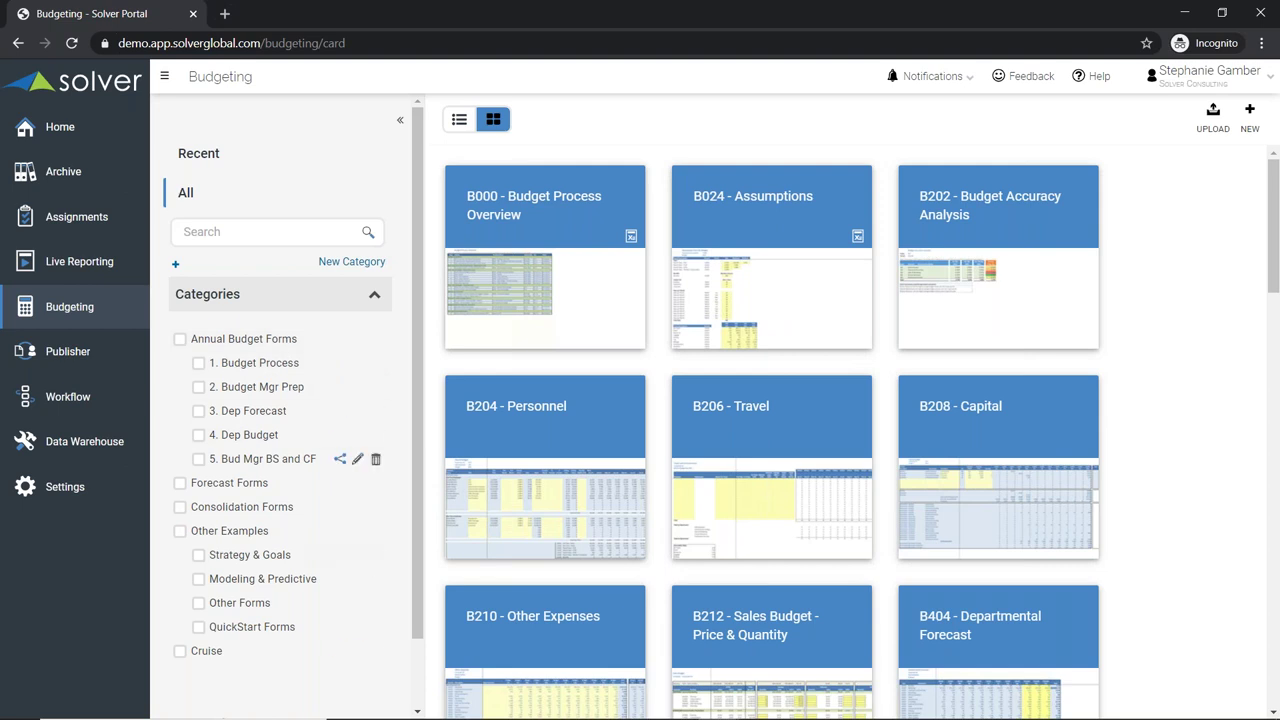
pyautogui.moveTo(591, 428)
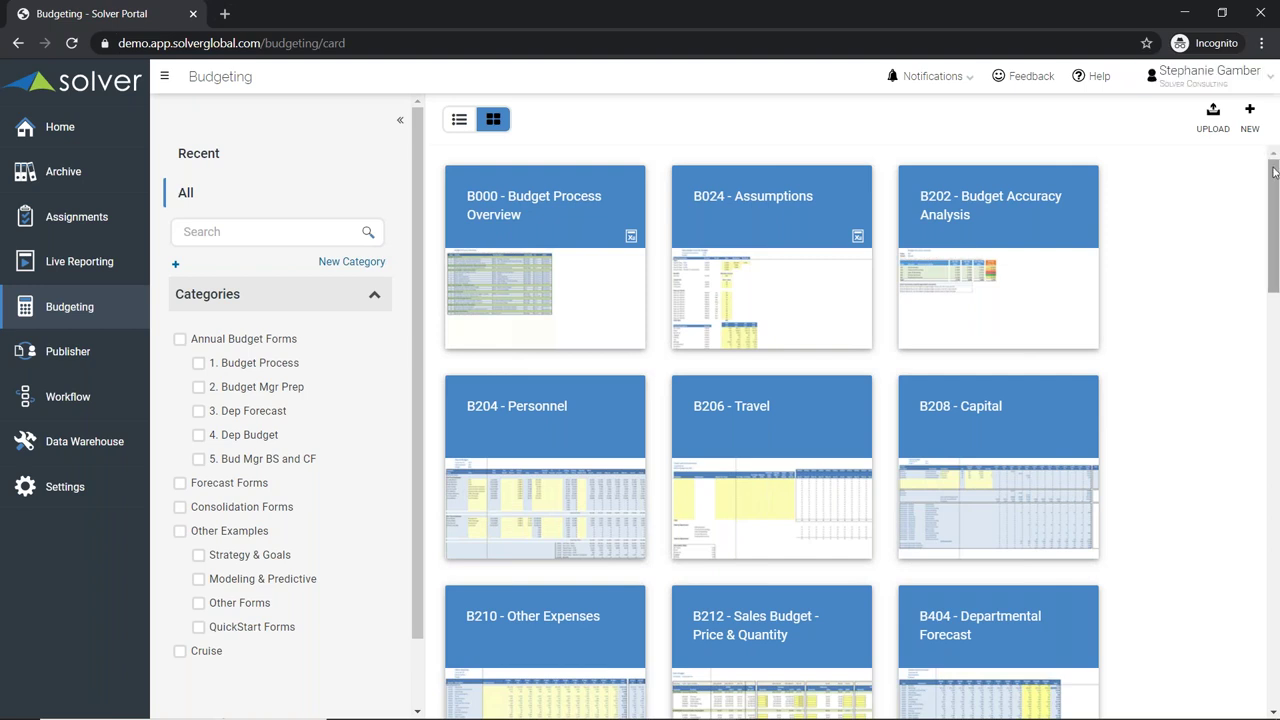
pyautogui.moveTo(1273, 172)
pyautogui.mouseDown()
pyautogui.moveTo(1254, 258)
pyautogui.moveTo(1272, 150)
pyautogui.mouseUp()
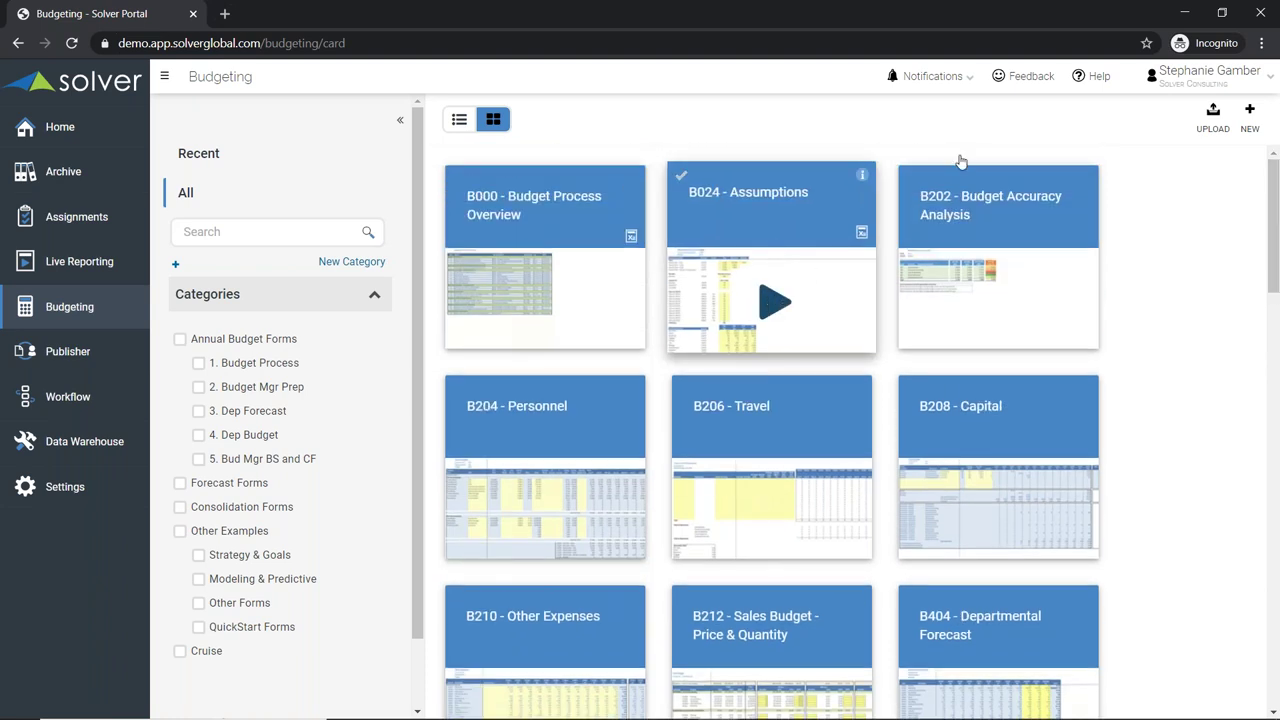
pyautogui.click(771, 220)
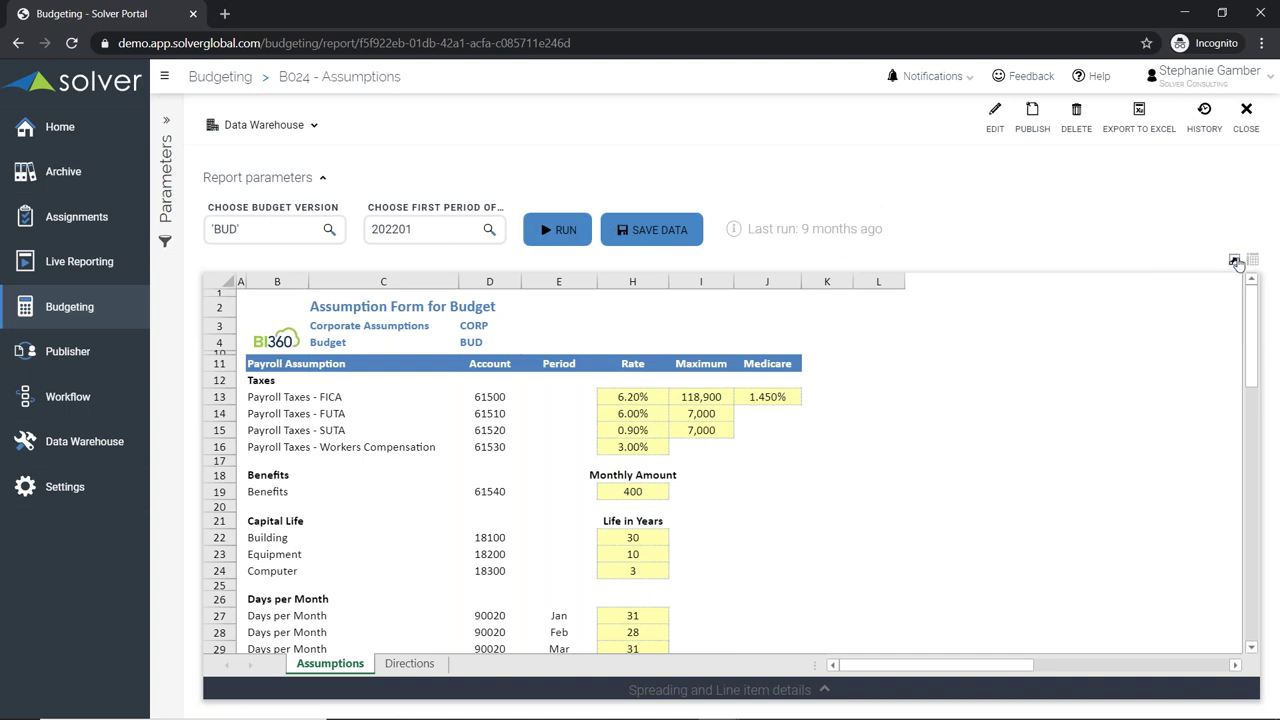
# Try entering 6.3 as the rate for Payroll Taxes - FUTA
pyautogui.doubleClick(692, 402)
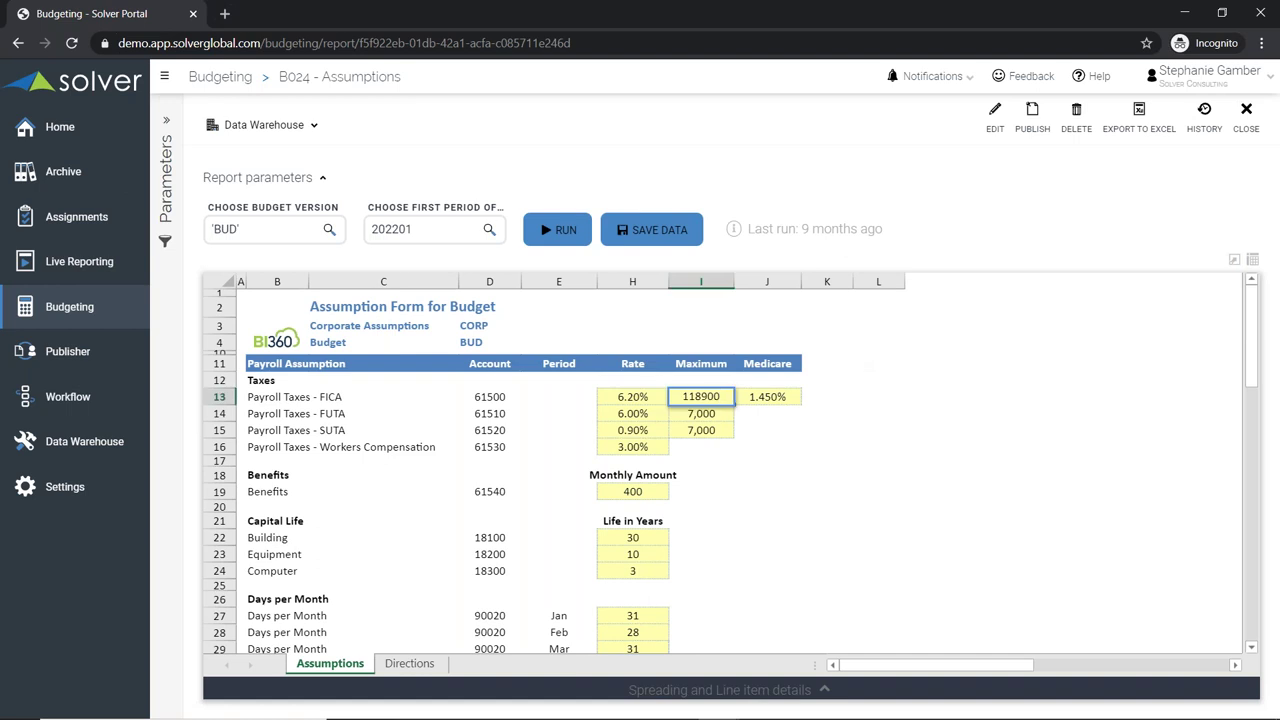
pyautogui.click(627, 413)
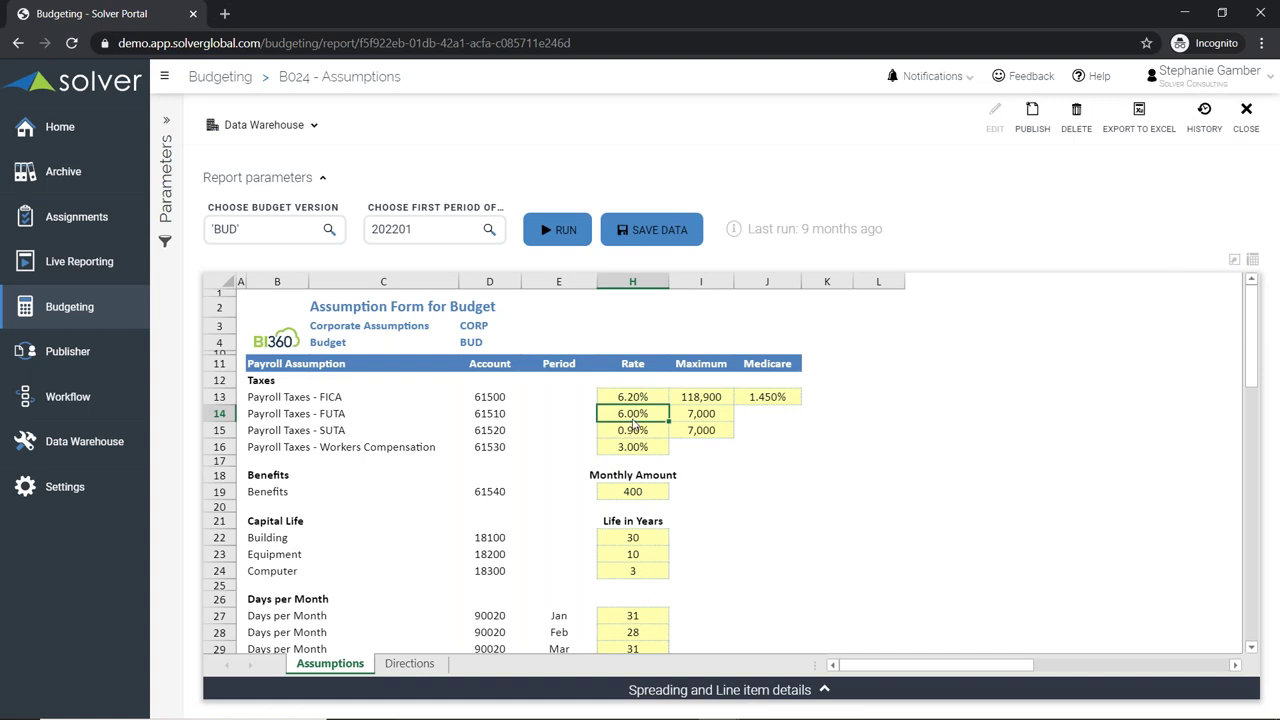
pyautogui.write('6.')
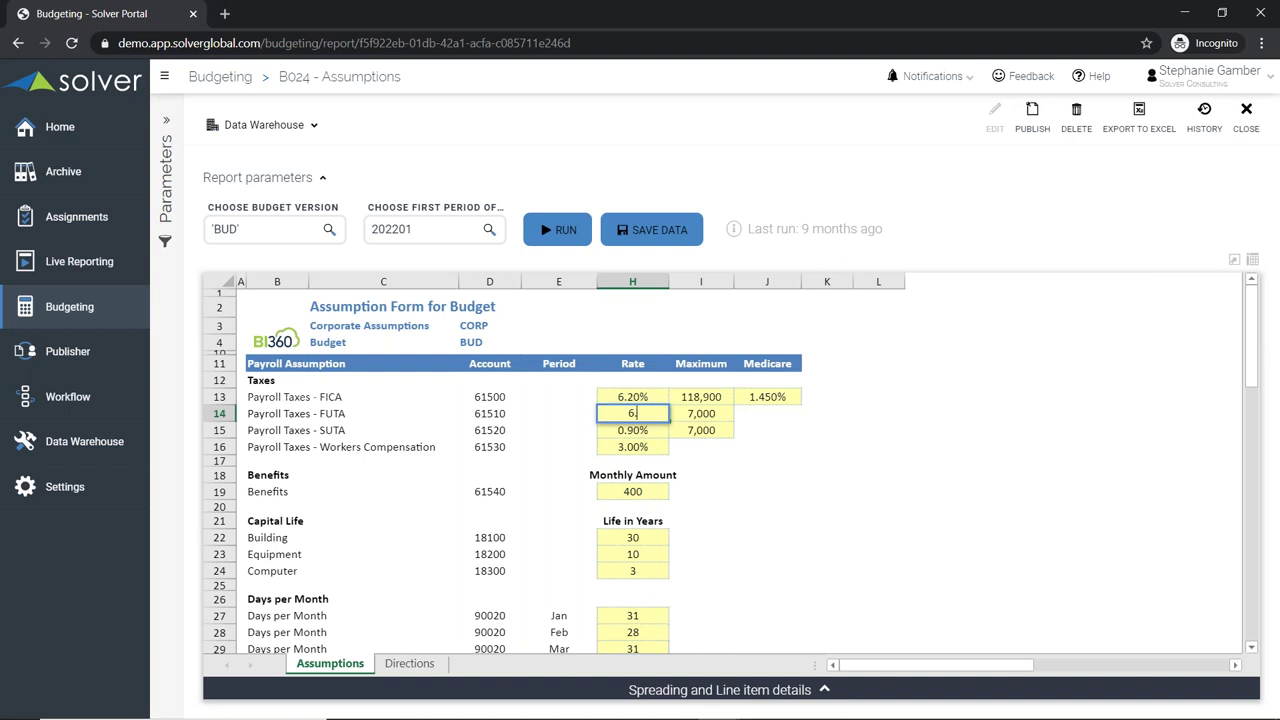
pyautogui.write('3')
pyautogui.press('Return')
# Set the Payroll Taxes - FUTA rate to .06
pyautogui.press('Up')
pyautogui.write('.06')
pyautogui.press('Return')
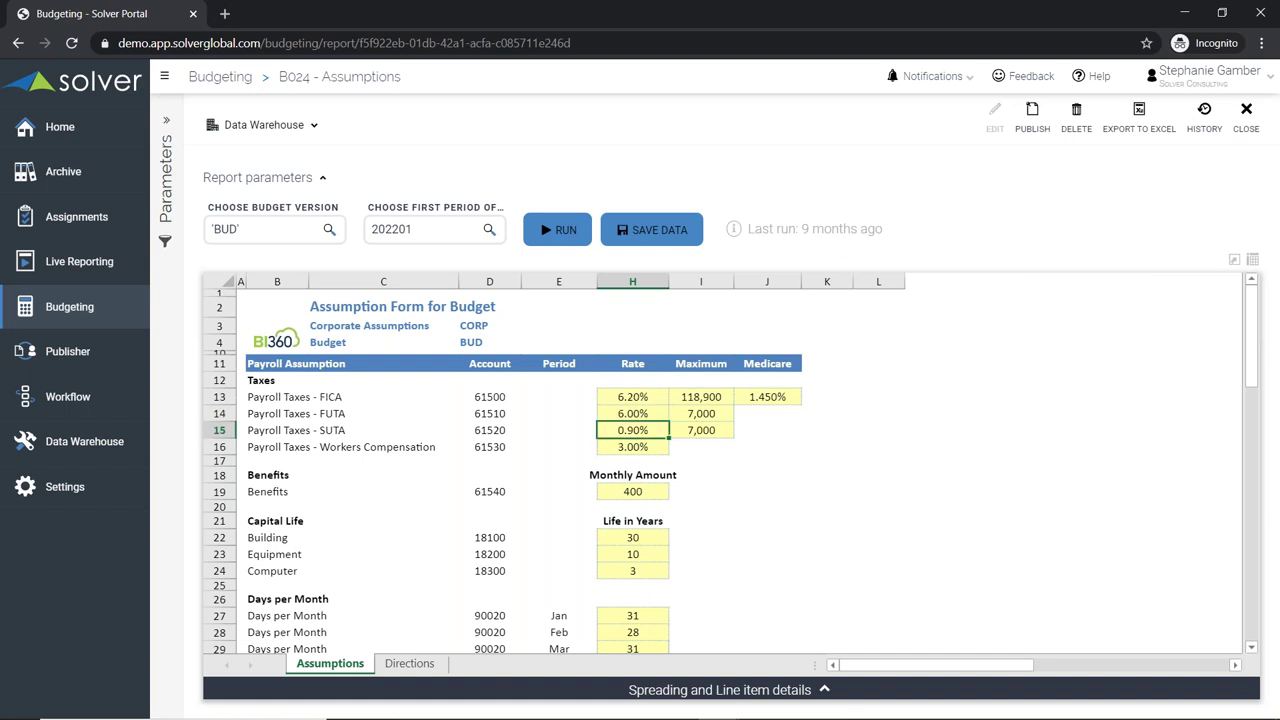
pyautogui.press('Up')
pyautogui.press('Right')
pyautogui.press('Down')
pyautogui.press('Down')
pyautogui.press('Down')
pyautogui.press('Down')
pyautogui.press('Left')
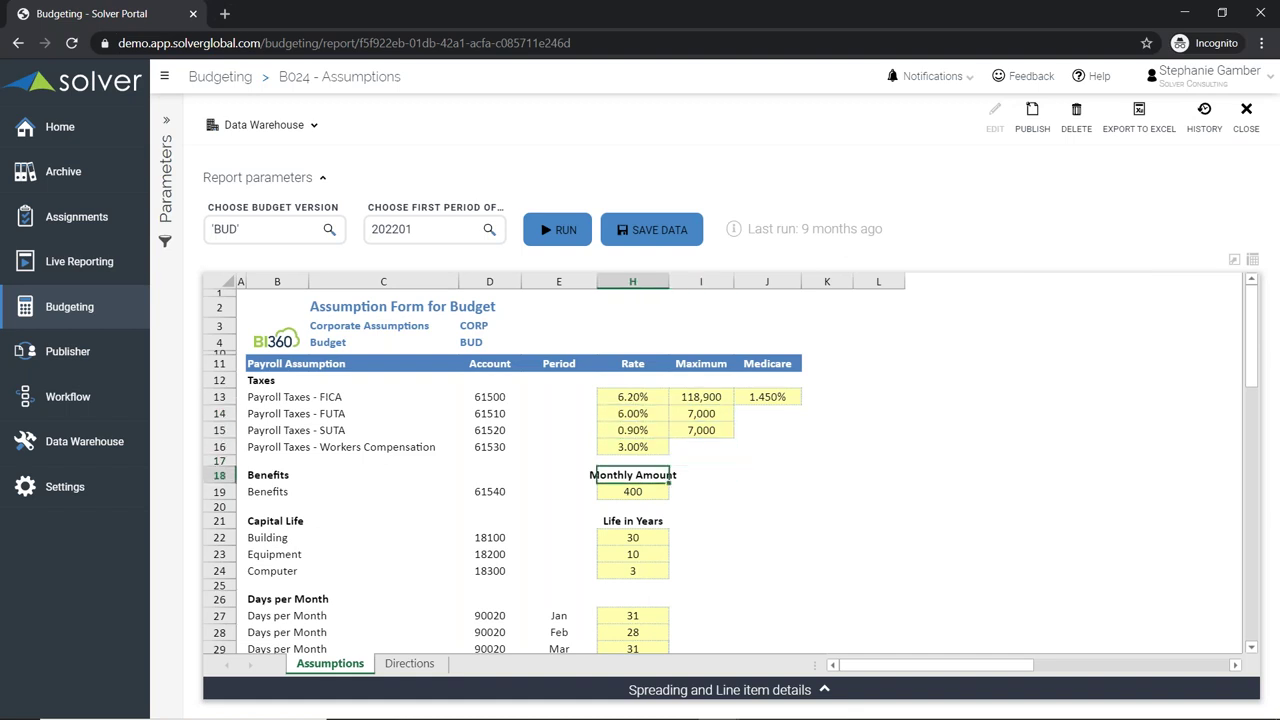
# Look through the remaining assumptions on the form, from Benefits through Capital Life and Days per Month to the Travel Assumptions
pyautogui.press('Down')
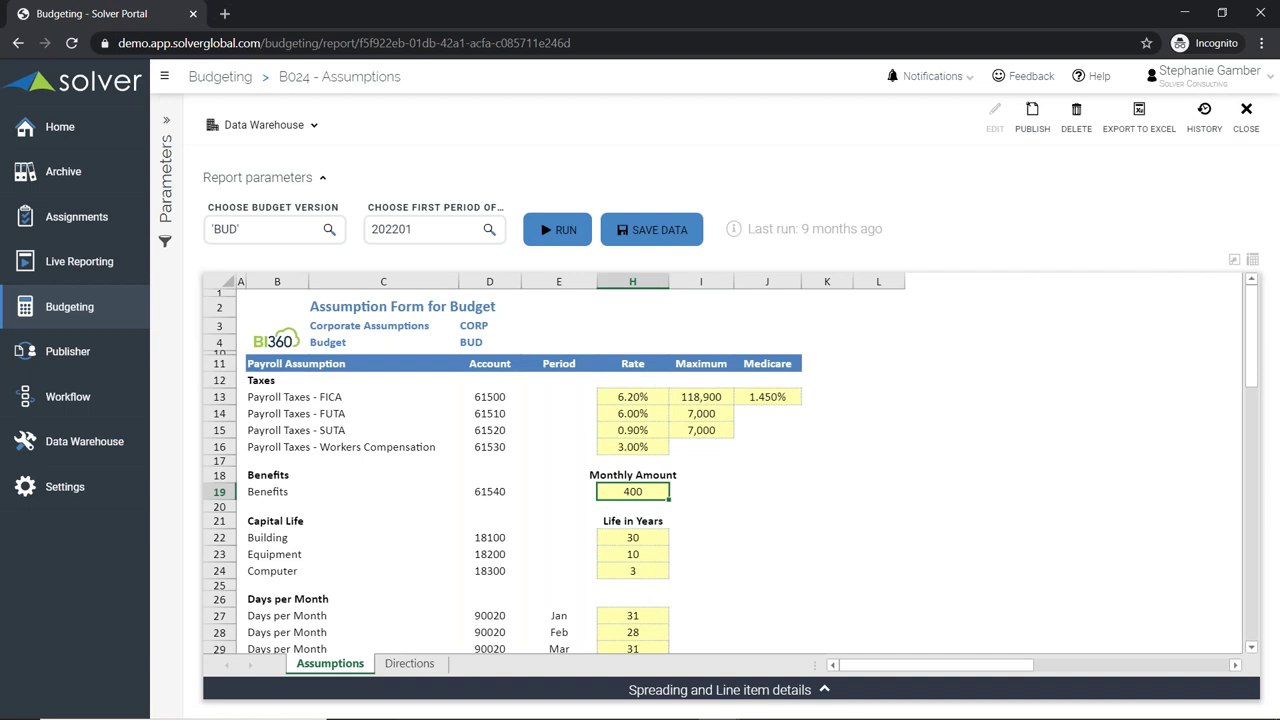
pyautogui.press('Down')
pyautogui.press('Down')
pyautogui.press('Down')
pyautogui.press('Down')
pyautogui.press('Down')
pyautogui.press('Down')
pyautogui.press('Down')
pyautogui.press('Down')
pyautogui.press('Down')
pyautogui.press('Down')
pyautogui.press('Down')
pyautogui.press('Down')
pyautogui.press('Down')
pyautogui.press('Down')
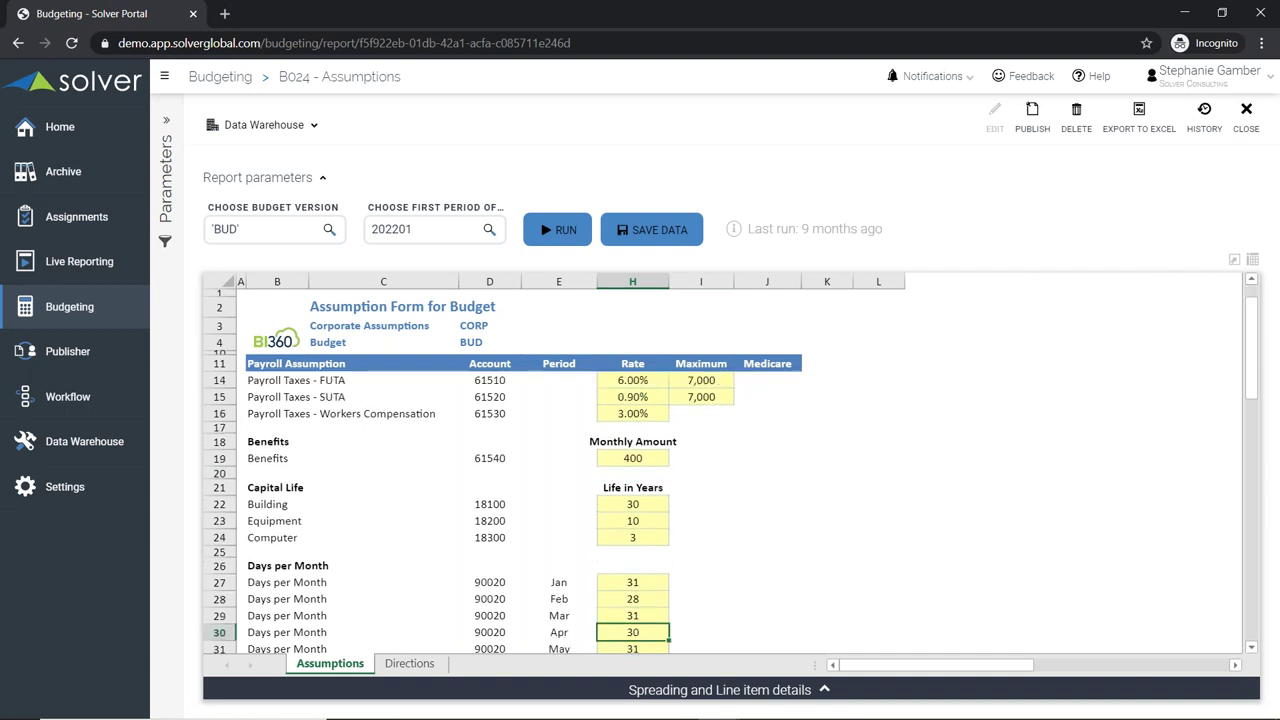
pyautogui.press('Down')
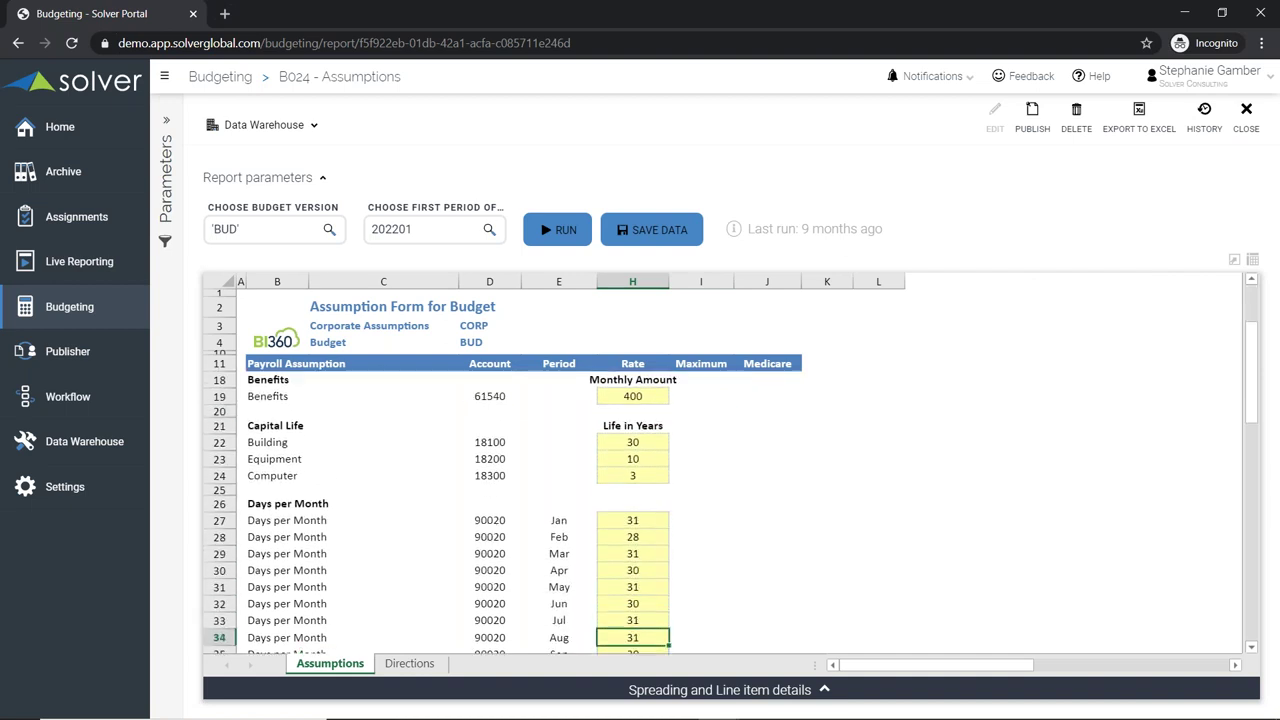
pyautogui.press('Down')
pyautogui.press('Down')
pyautogui.press('Down')
pyautogui.press('Down')
pyautogui.press('Down')
pyautogui.press('Down')
pyautogui.press('Down')
pyautogui.press('Down')
pyautogui.press('Down')
pyautogui.press('Down')
pyautogui.press('Down')
pyautogui.press('Down')
pyautogui.press('Down')
pyautogui.press('Down')
pyautogui.press('Down')
pyautogui.press('Down')
pyautogui.press('Down')
pyautogui.press('Down')
pyautogui.press('Down')
pyautogui.press('Down')
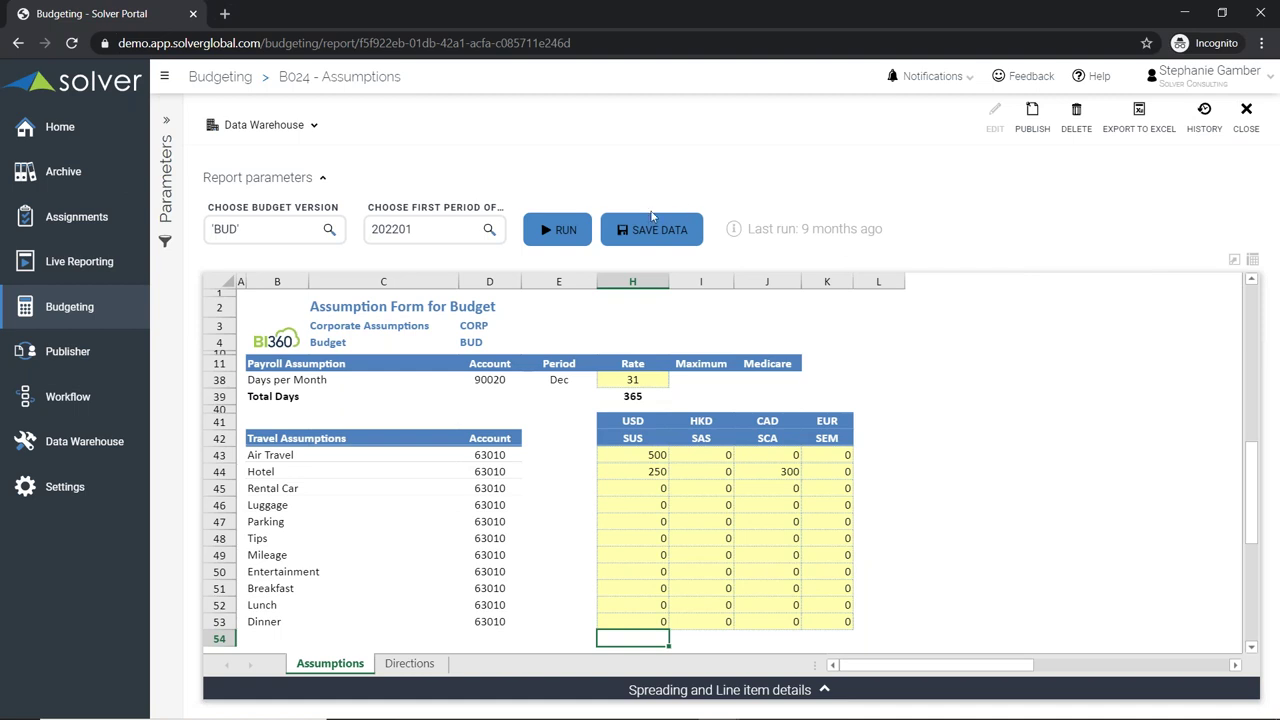
# Leave the assumptions form without saving and open the B502 - Strategy and Goals template from the Budgeting list
pyautogui.click(80, 315)
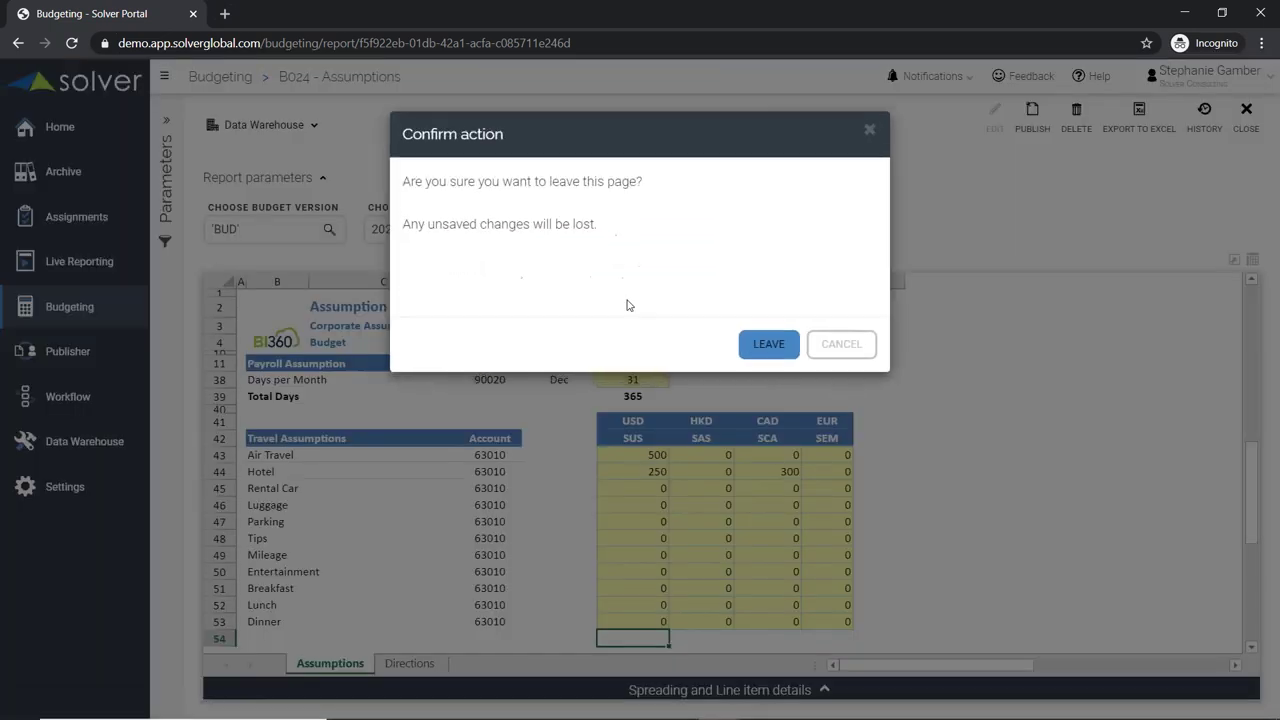
pyautogui.click(785, 350)
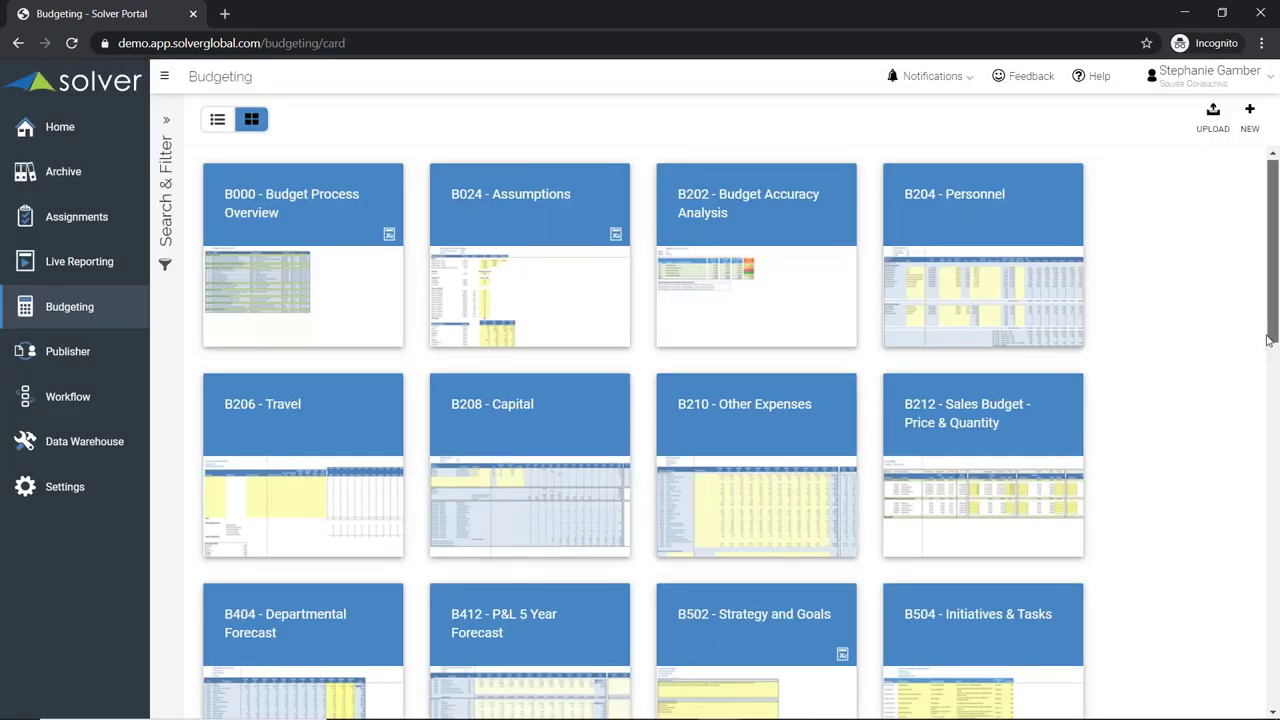
pyautogui.moveTo(1270, 334); pyautogui.dragTo(1261, 370)
pyautogui.scroll(-1, 1255, 376)
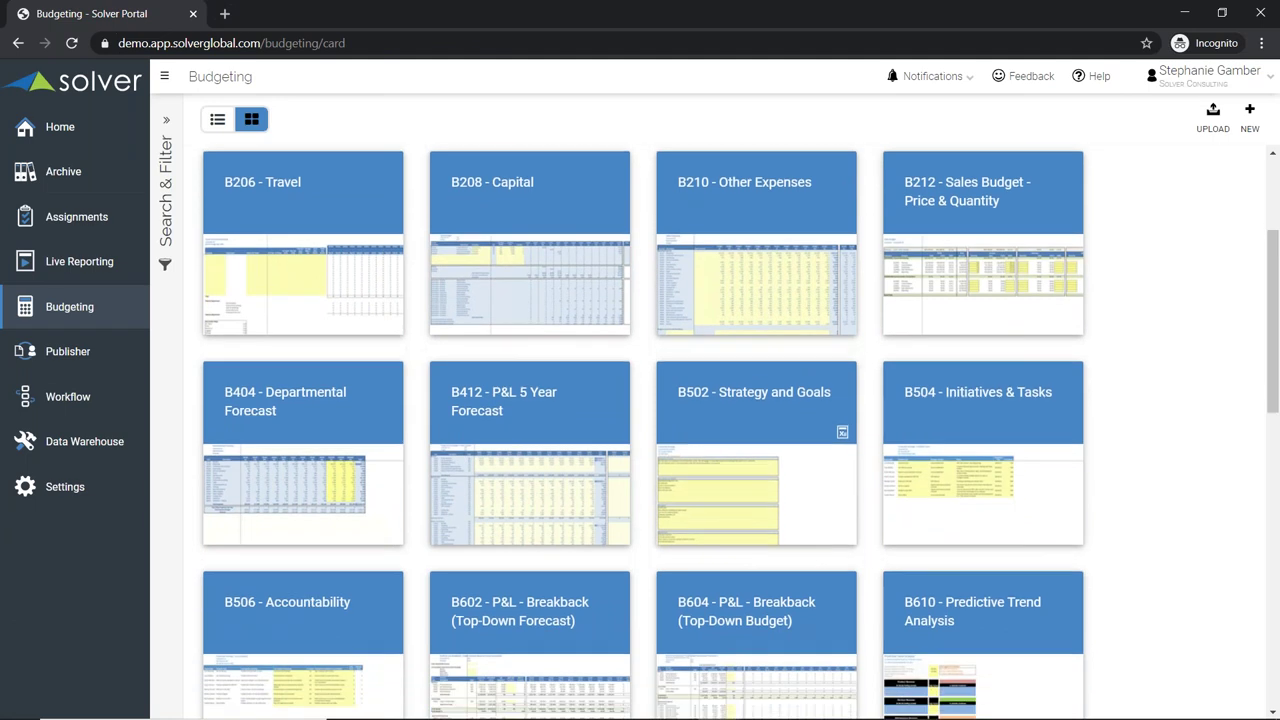
pyautogui.moveTo(768, 518)
pyautogui.click(775, 522)
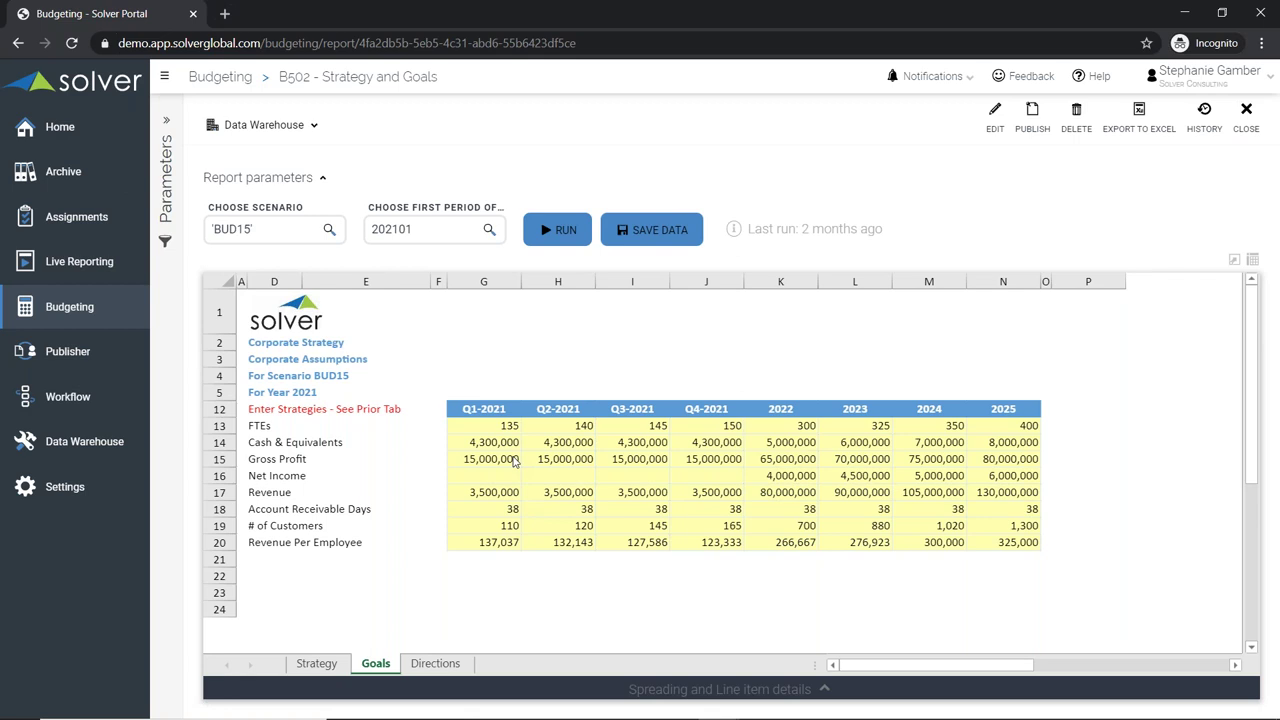
# Enter 35,000,000 as the Q1-2021 Net Income goal and save the data
pyautogui.click(516, 462)
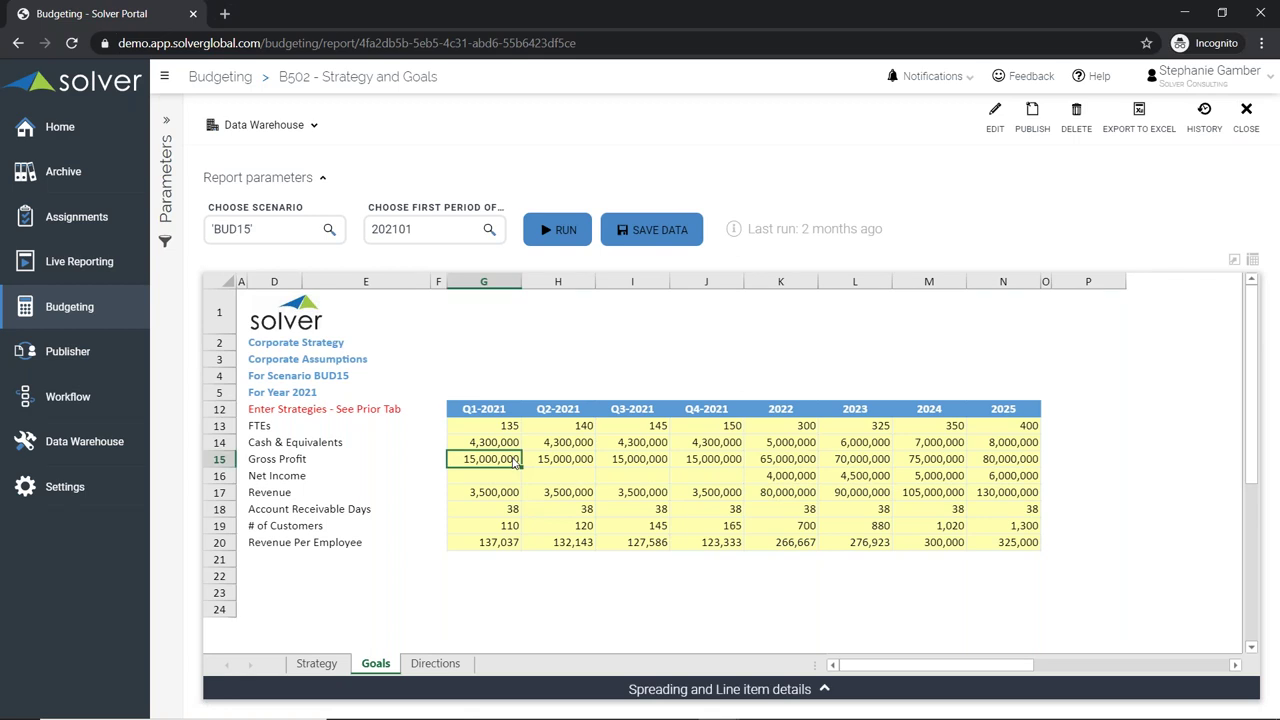
pyautogui.press('Down')
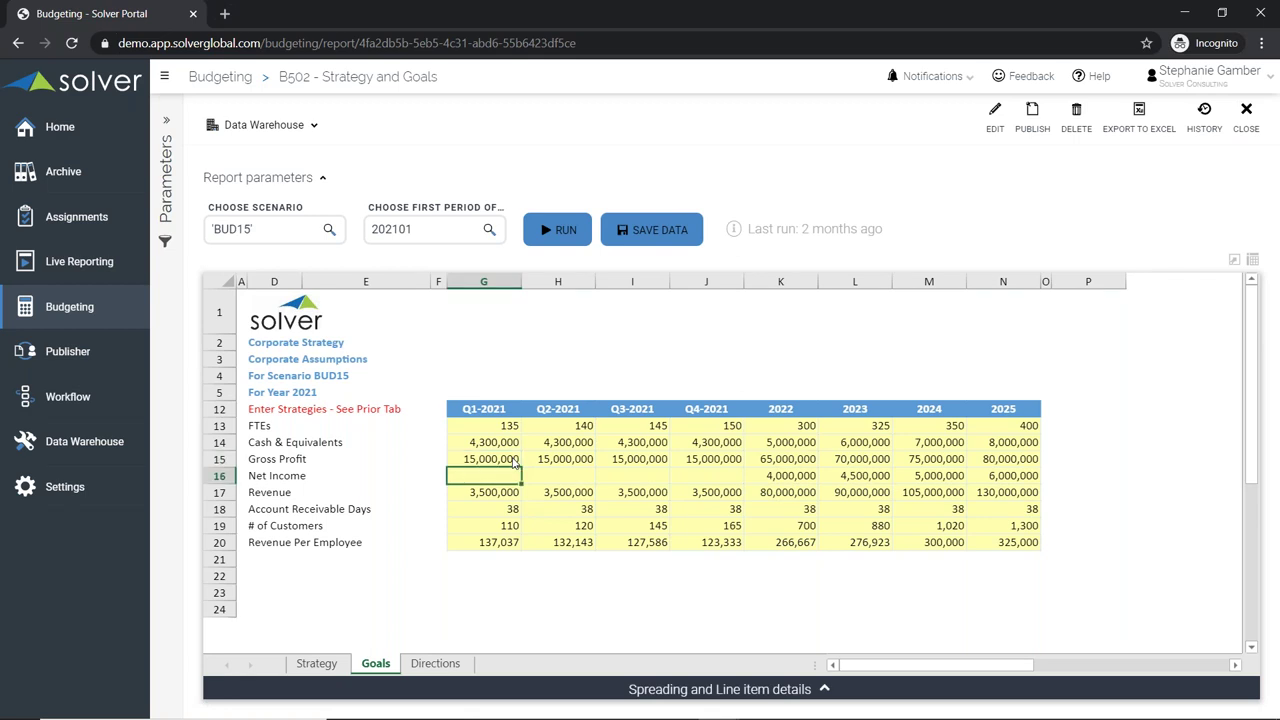
pyautogui.write('35,000,0')
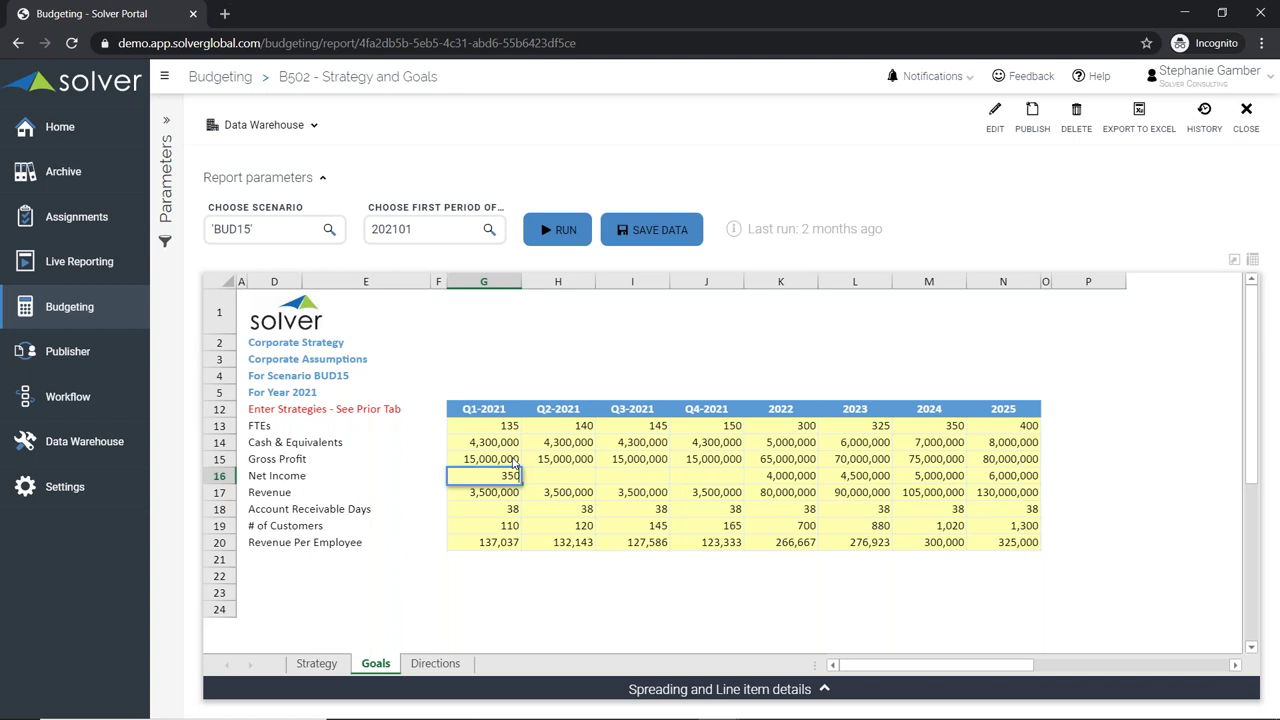
pyautogui.write('00000')
pyautogui.press('Return')
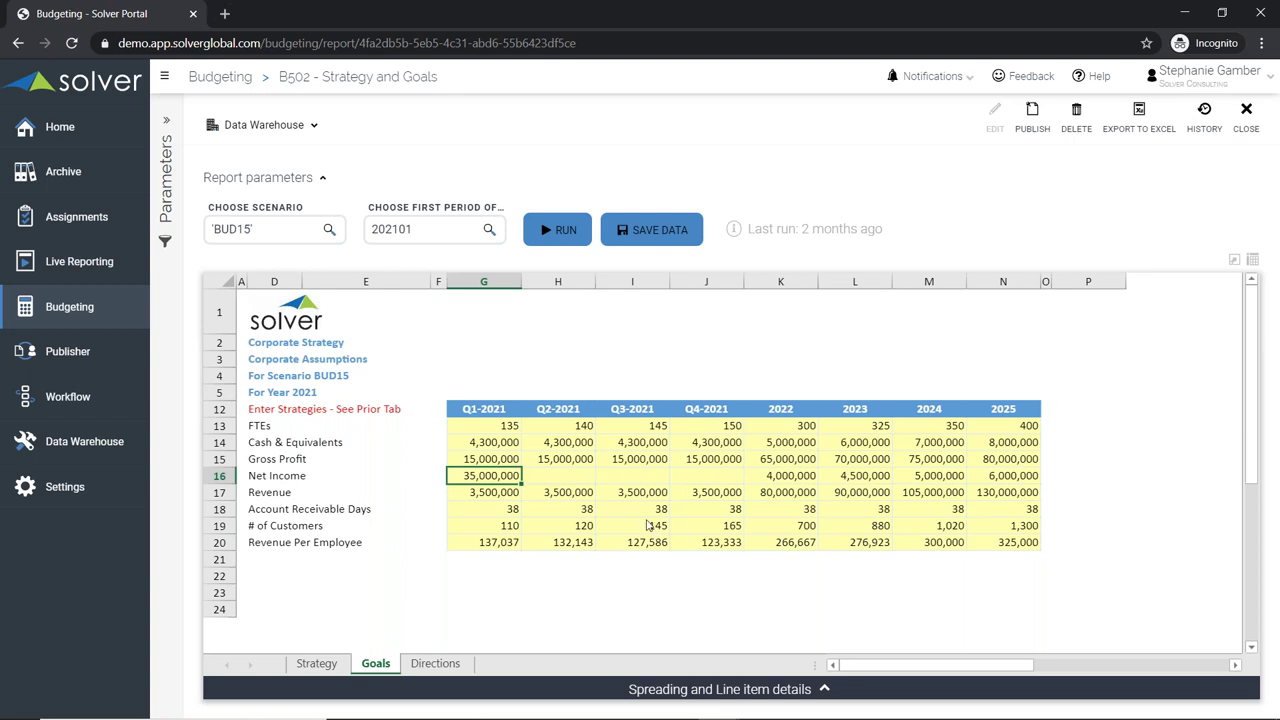
pyautogui.click(655, 235)
# Leave the goals form for the Workflow section and open the status of 5. Annual Budget - Department Level
pyautogui.click(68, 396)
pyautogui.click(758, 348)
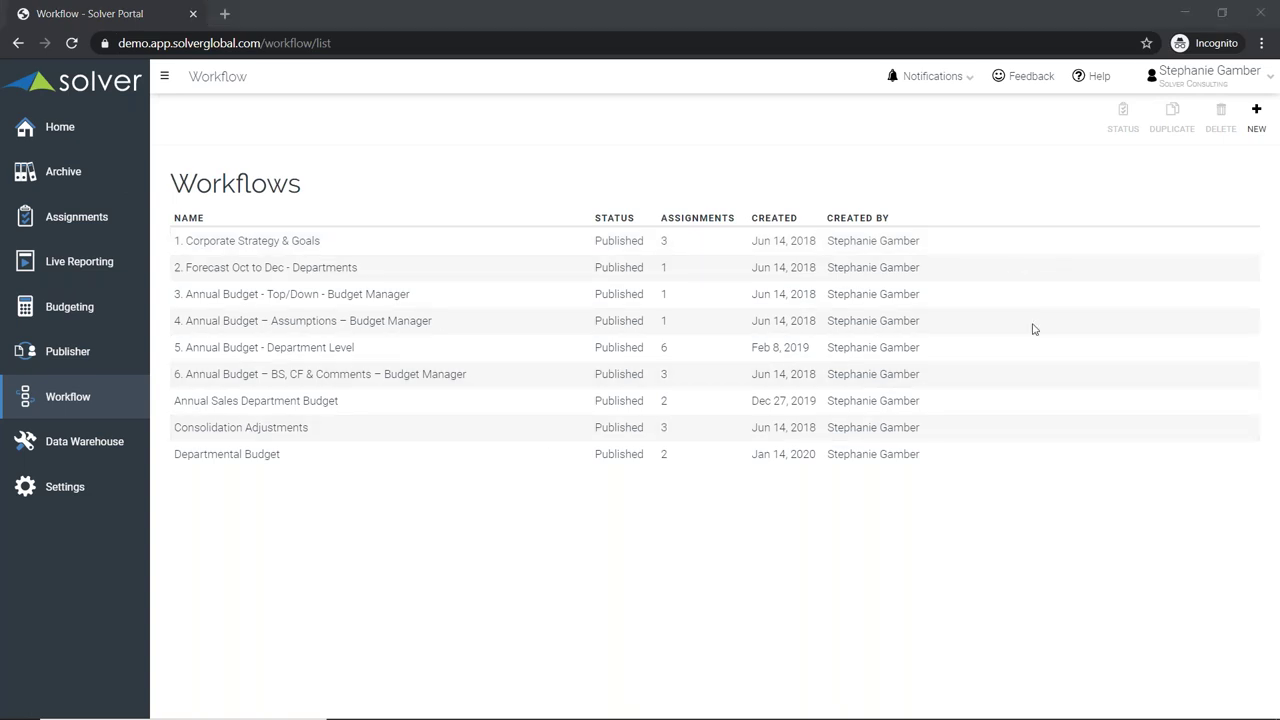
pyautogui.click(409, 356)
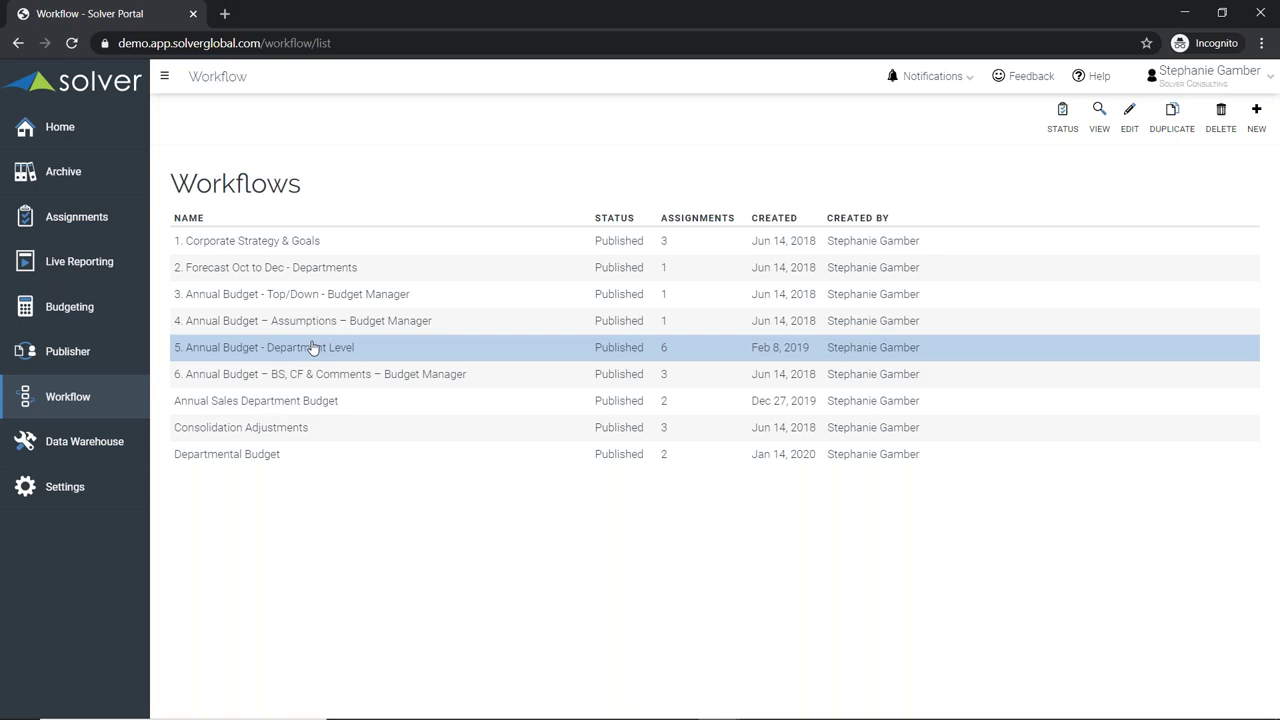
pyautogui.click(1062, 118)
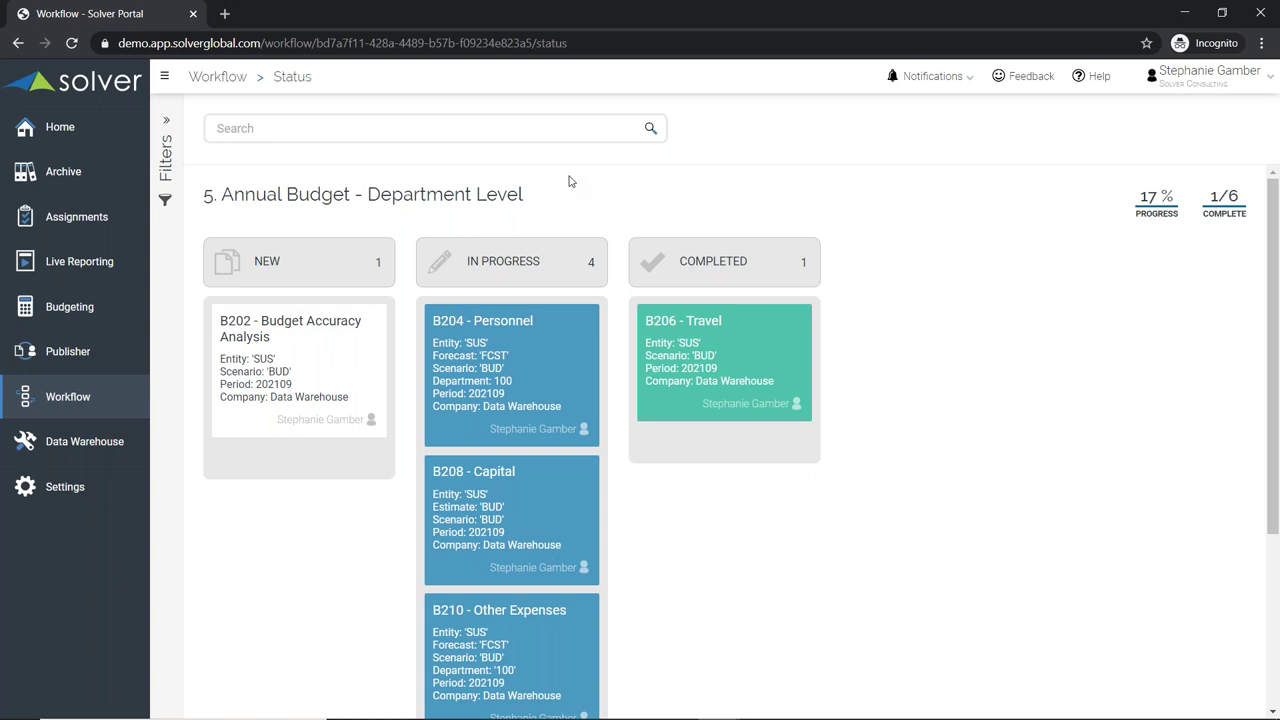
# Show the status, template and user filters for the workflow status, hide them, and return to the workflow list
pyautogui.click(167, 122)
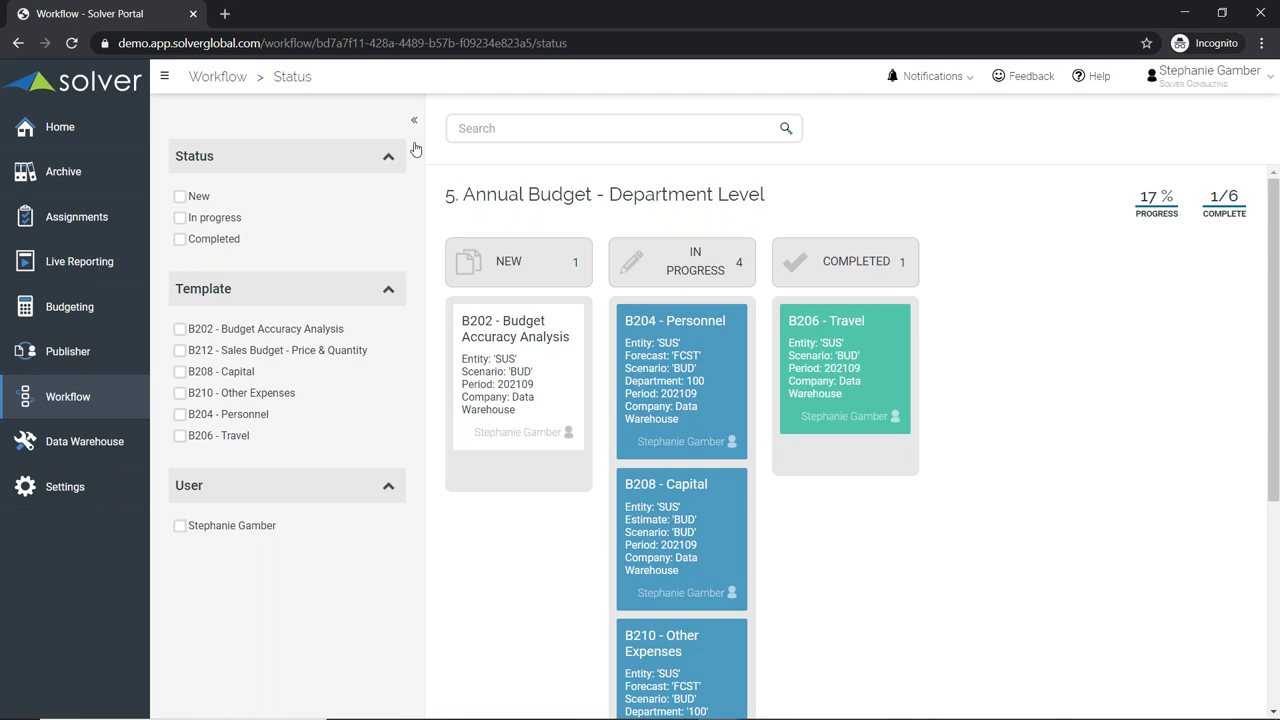
pyautogui.click(414, 120)
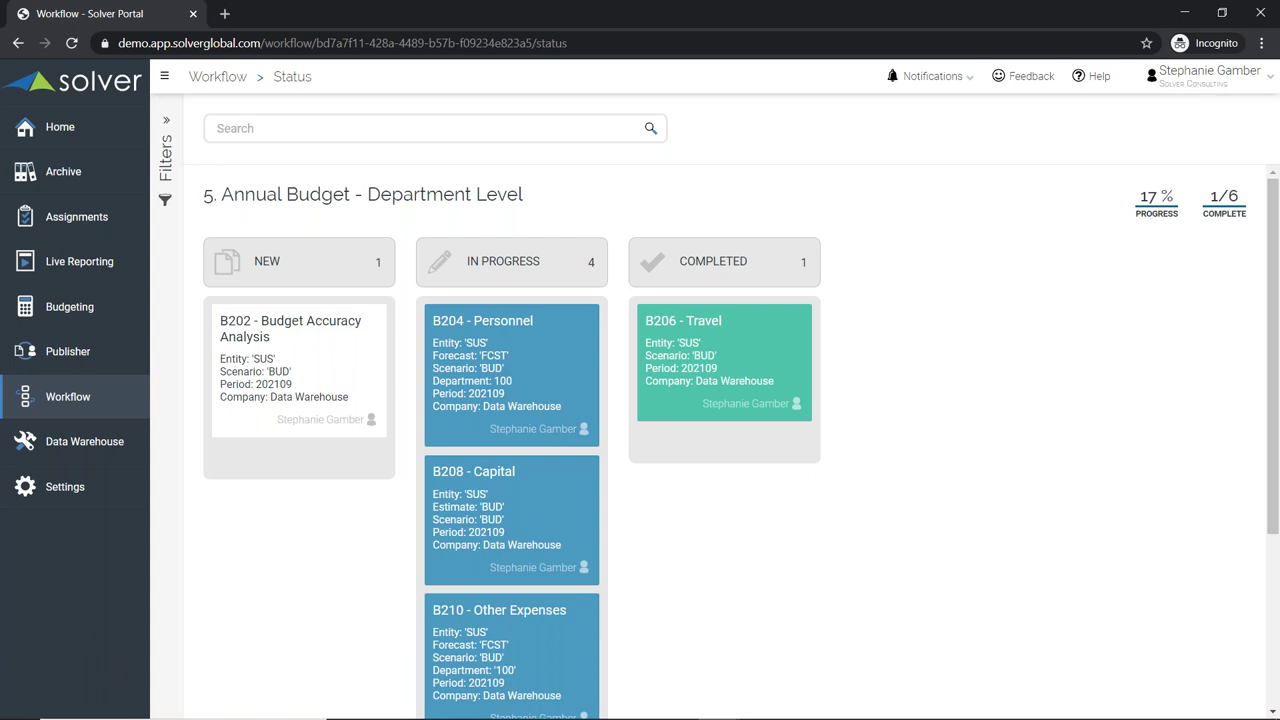
pyautogui.click(218, 80)
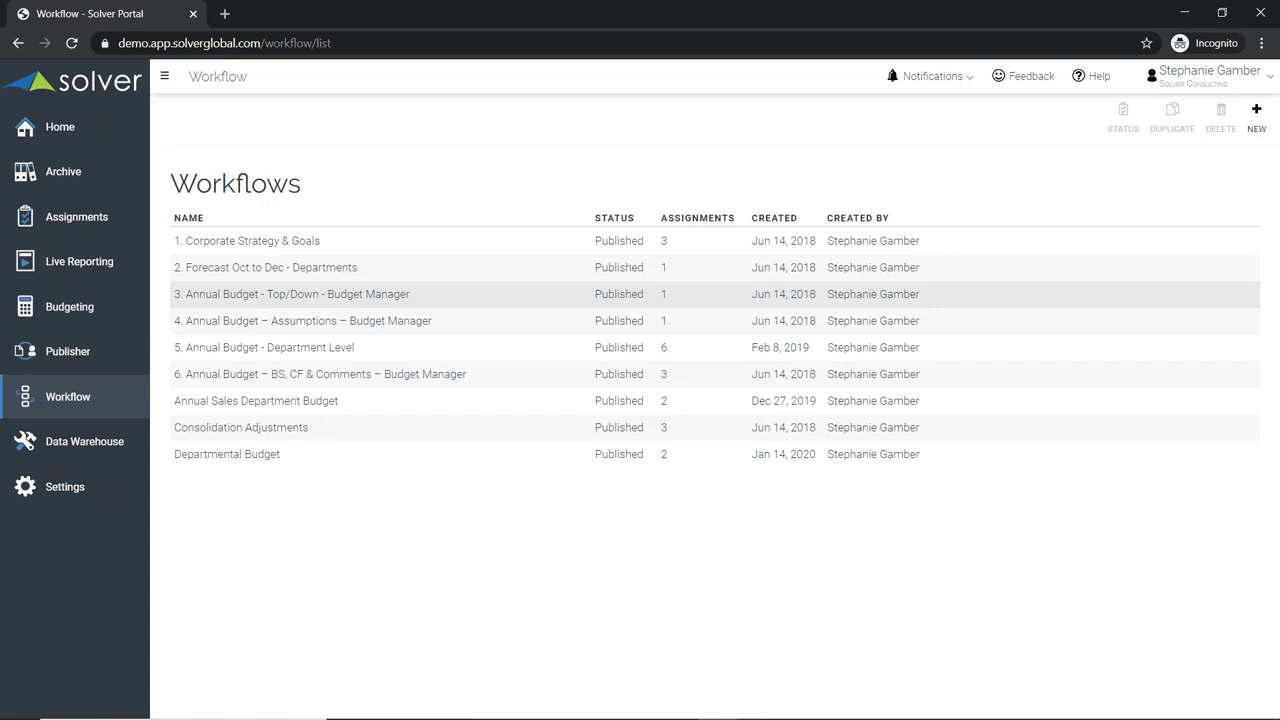
# Start a new workflow with the period 02/17/2020 - 02/29/2020 and show its available templates without selecting any
pyautogui.click(1262, 115)
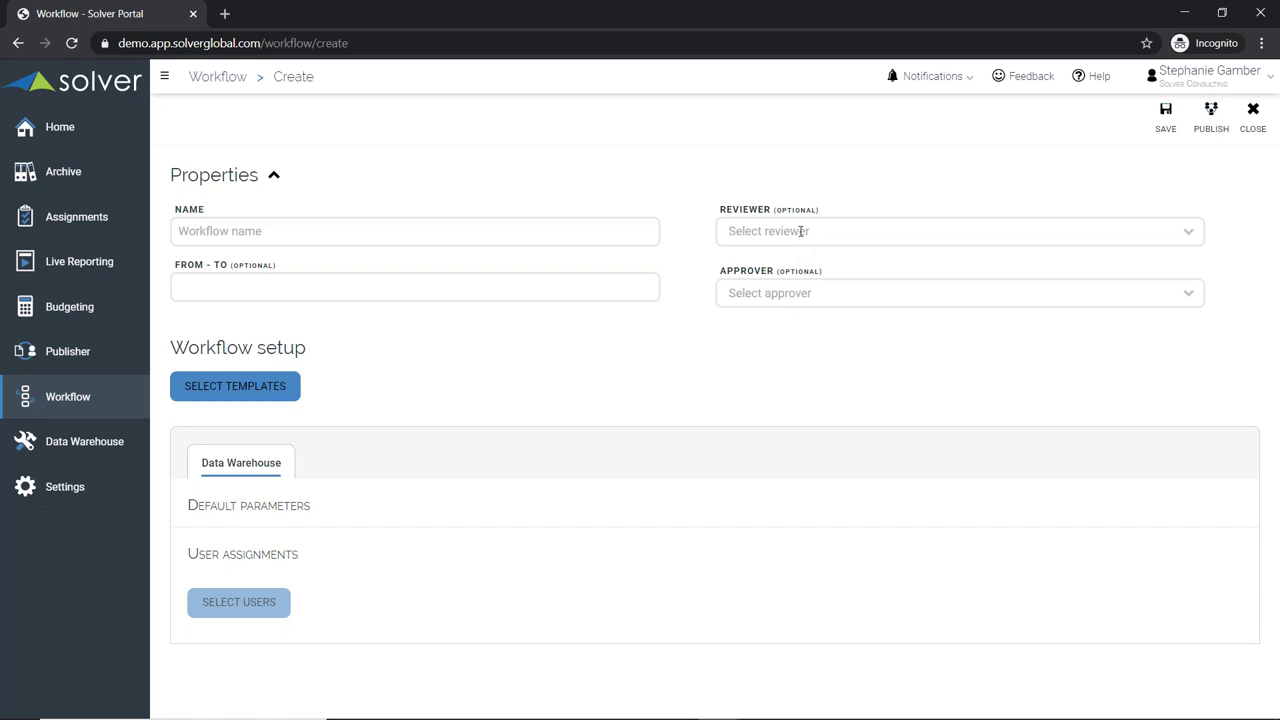
pyautogui.click(531, 283)
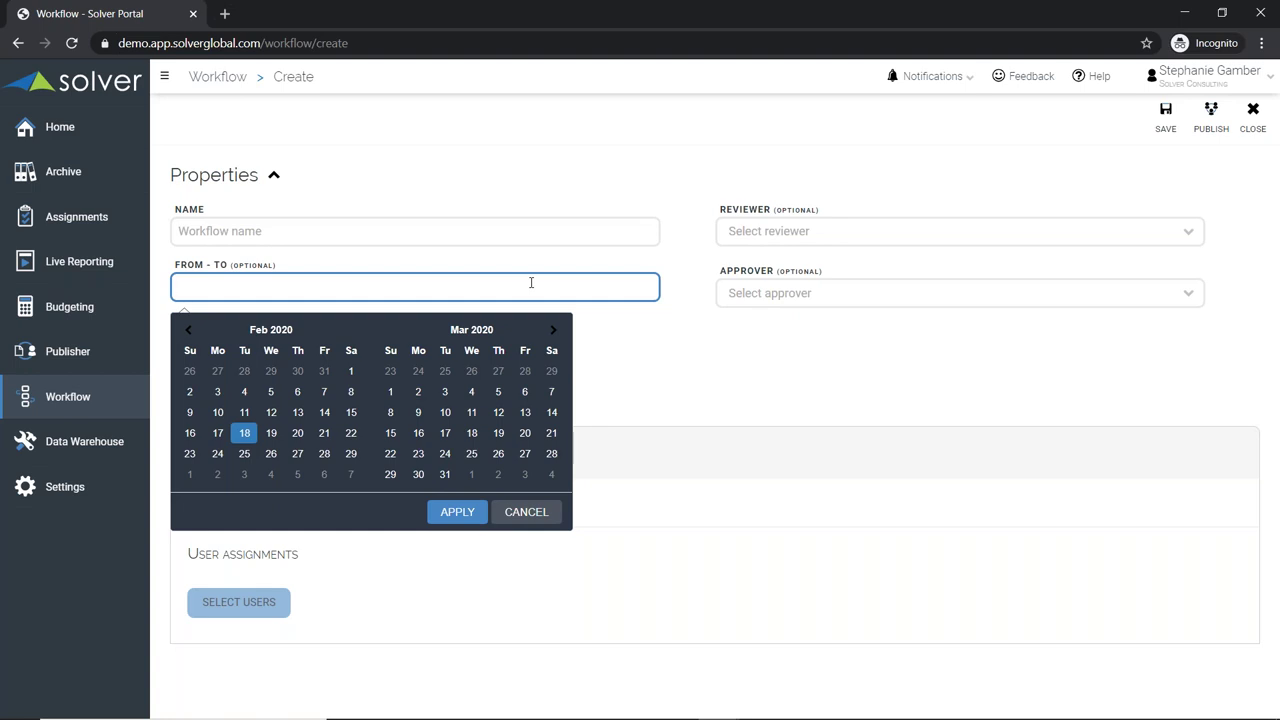
pyautogui.click(351, 455)
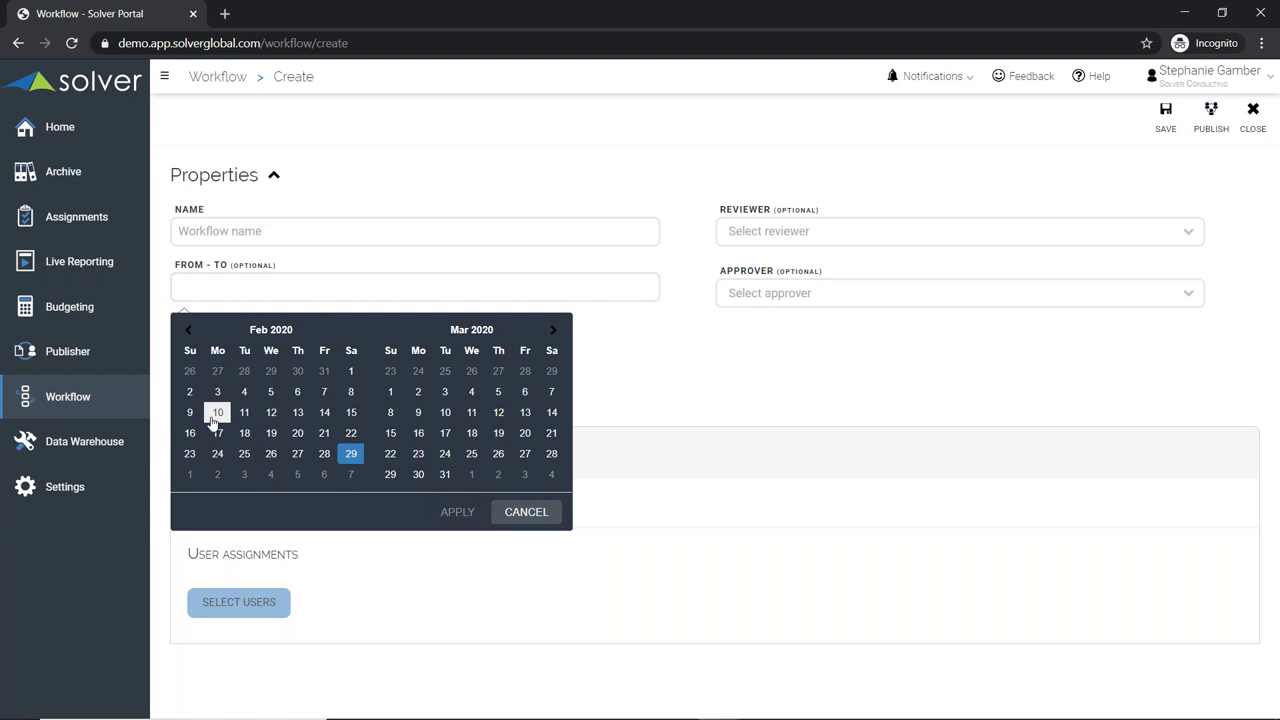
pyautogui.click(218, 434)
pyautogui.click(356, 455)
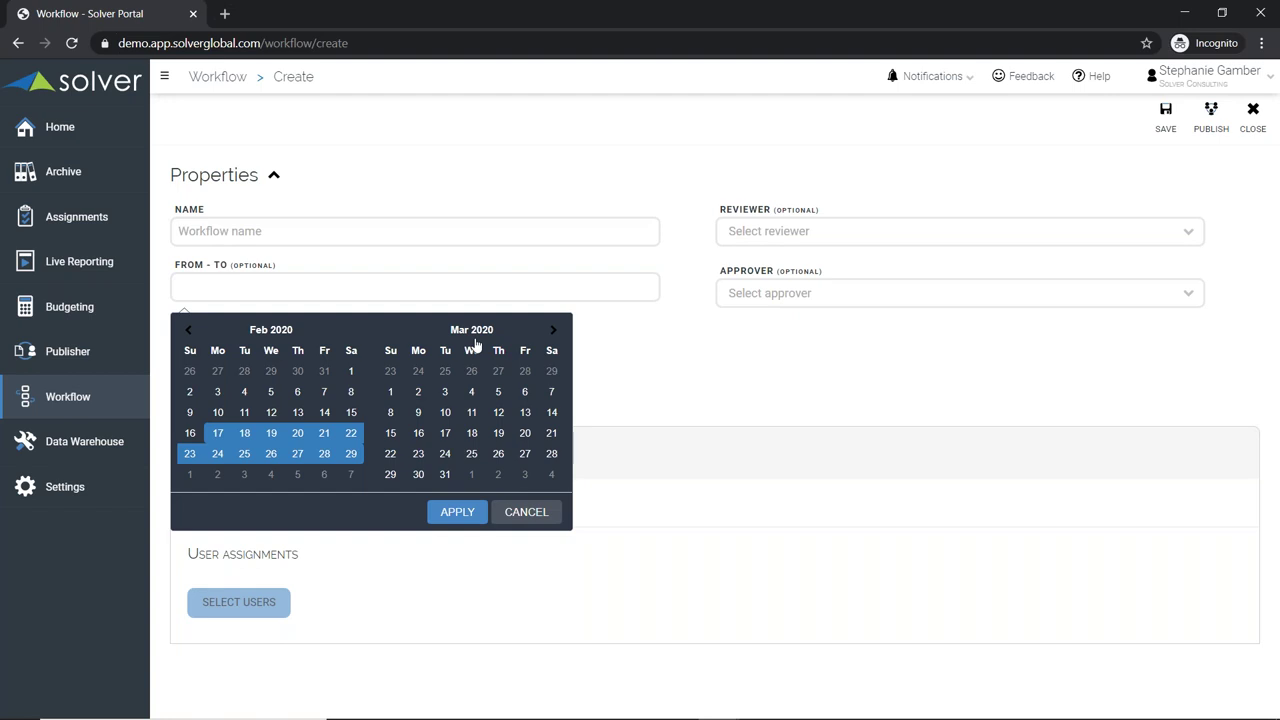
pyautogui.click(472, 521)
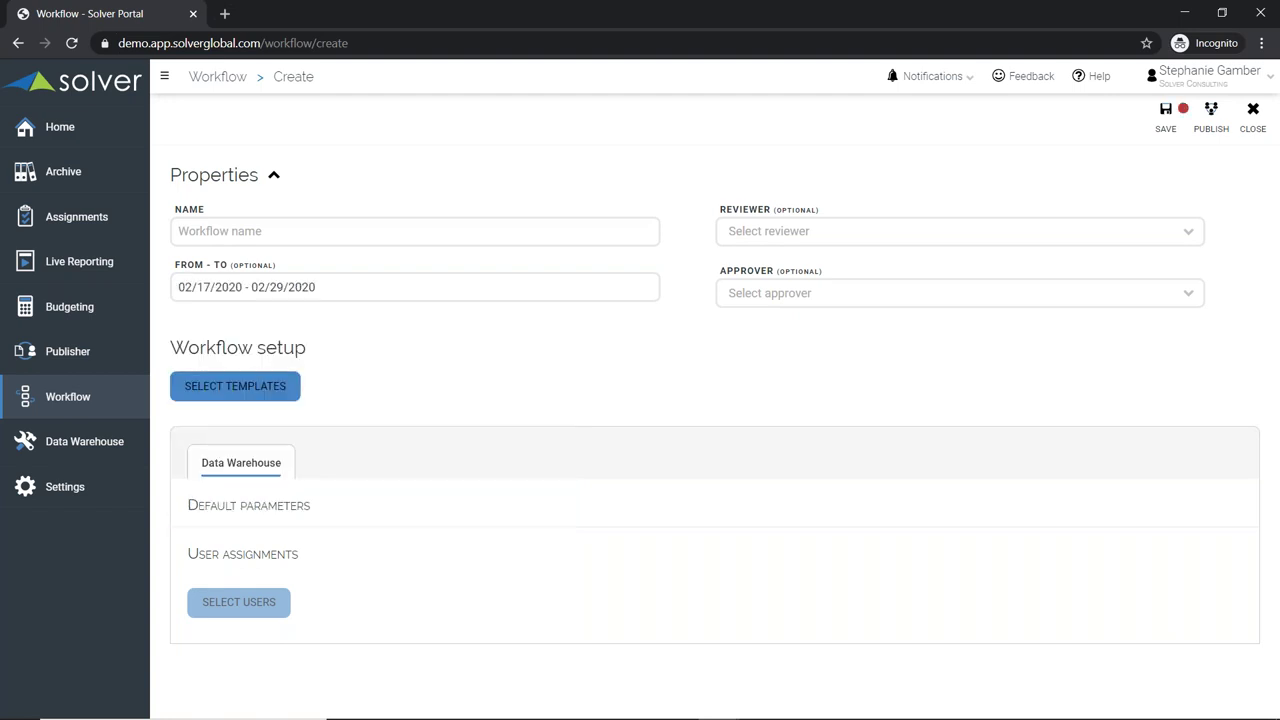
pyautogui.click(257, 389)
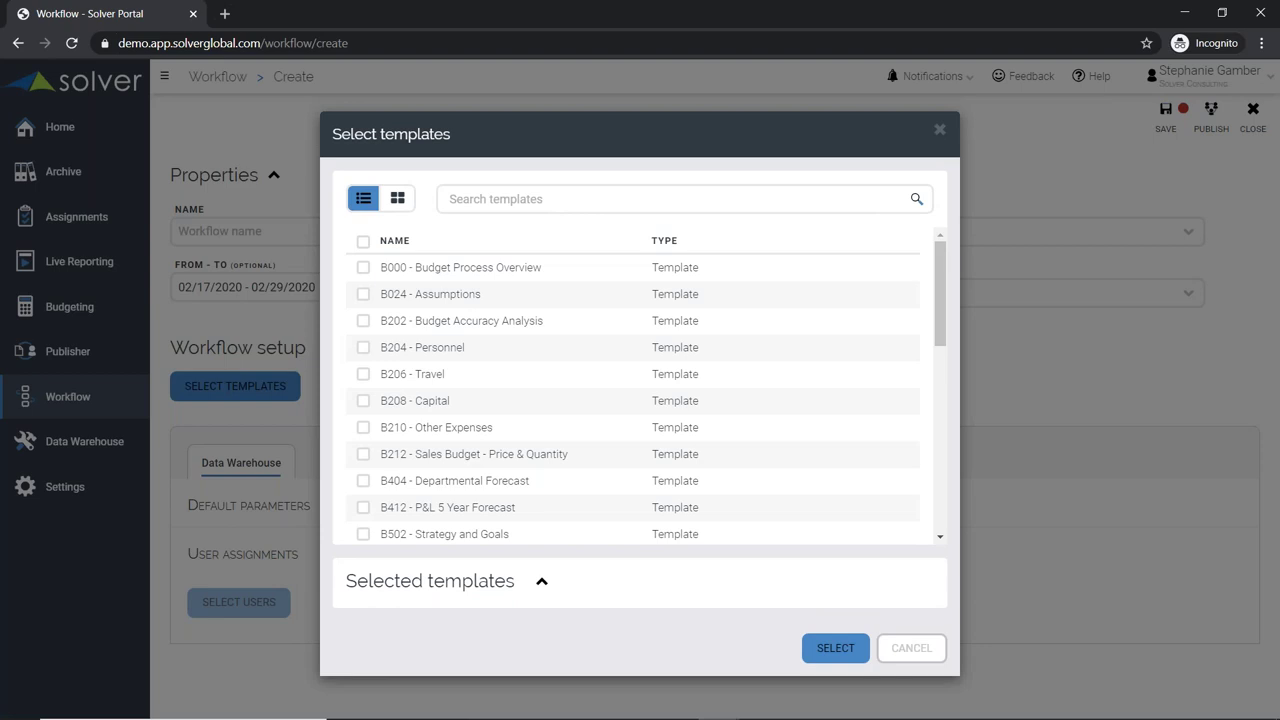
pyautogui.click(940, 128)
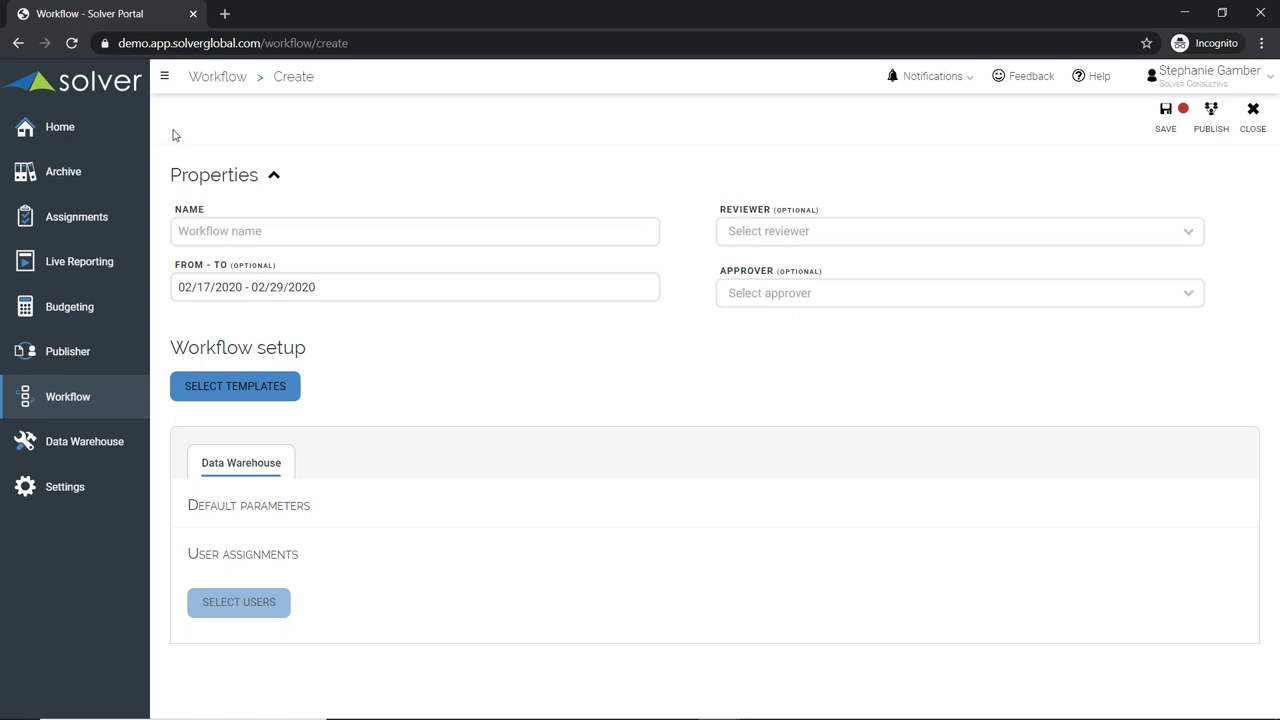
# Discard the new workflow, go to the Assignments section, and open the 5. Annual Budget - Department Level assignments
pyautogui.click(76, 225)
pyautogui.click(769, 348)
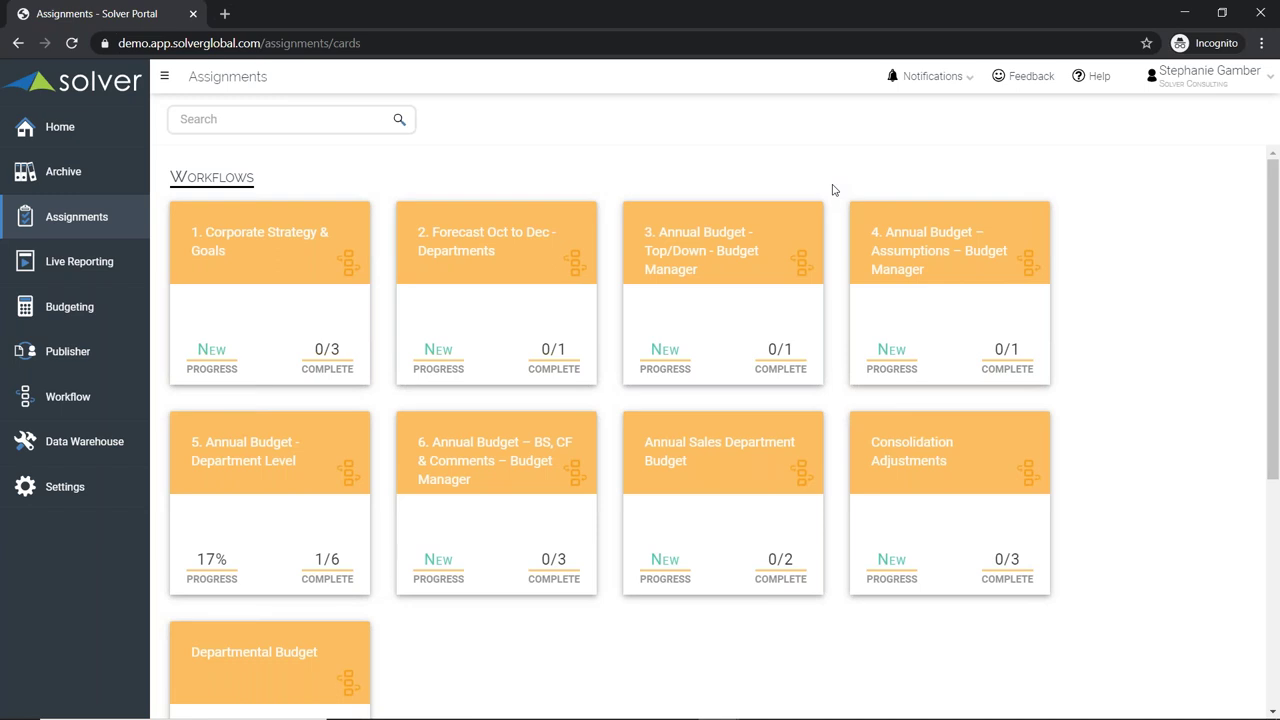
pyautogui.moveTo(1277, 215); pyautogui.dragTo(1261, 305)
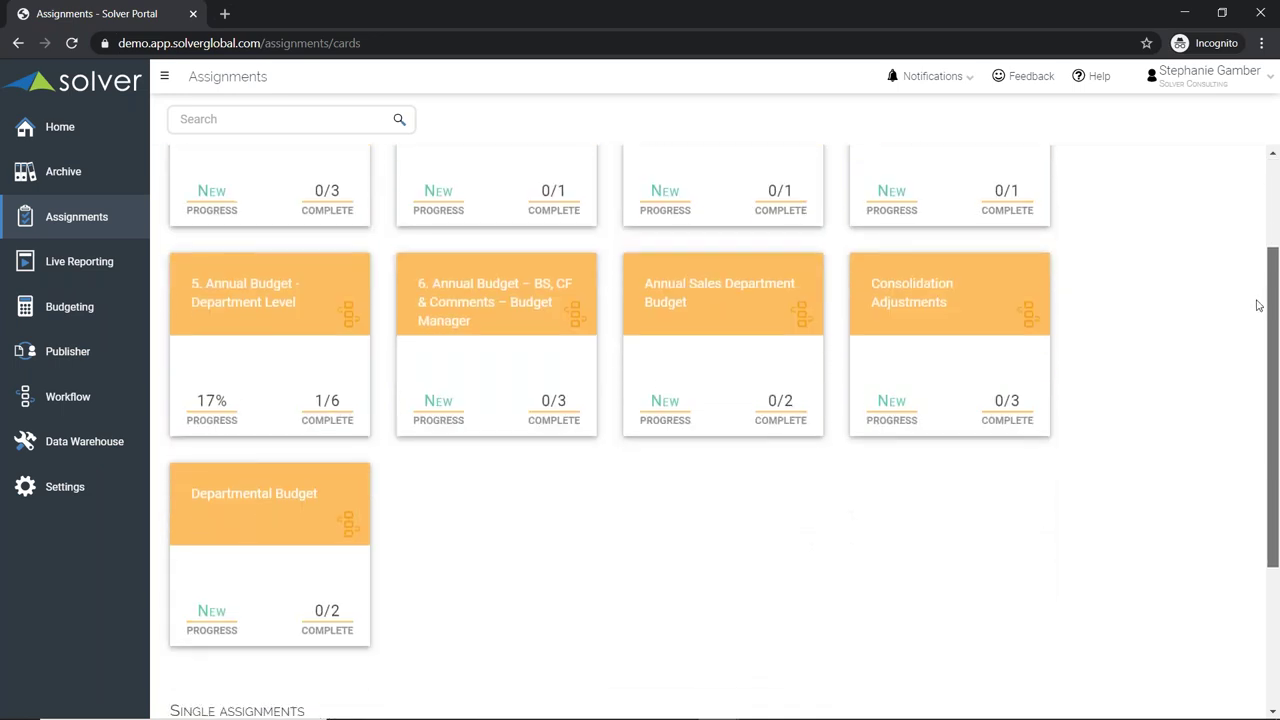
pyautogui.scroll(3, 1261, 305)
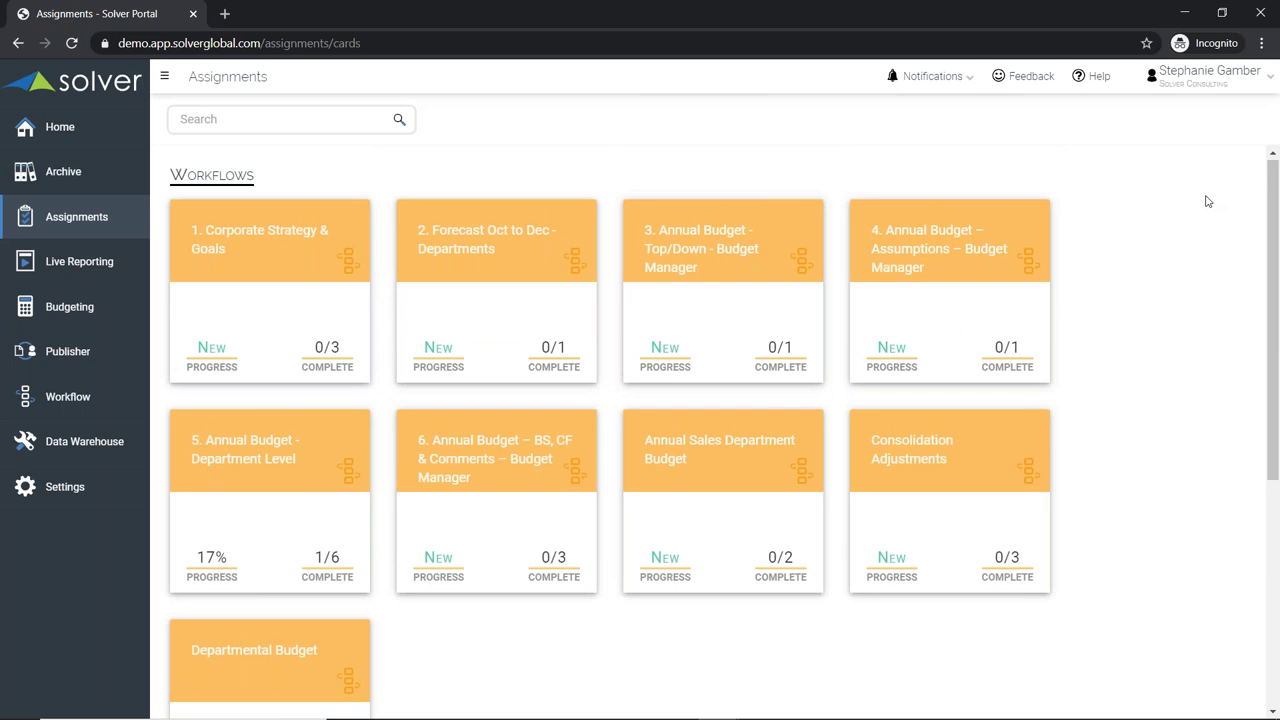
pyautogui.moveTo(274, 497)
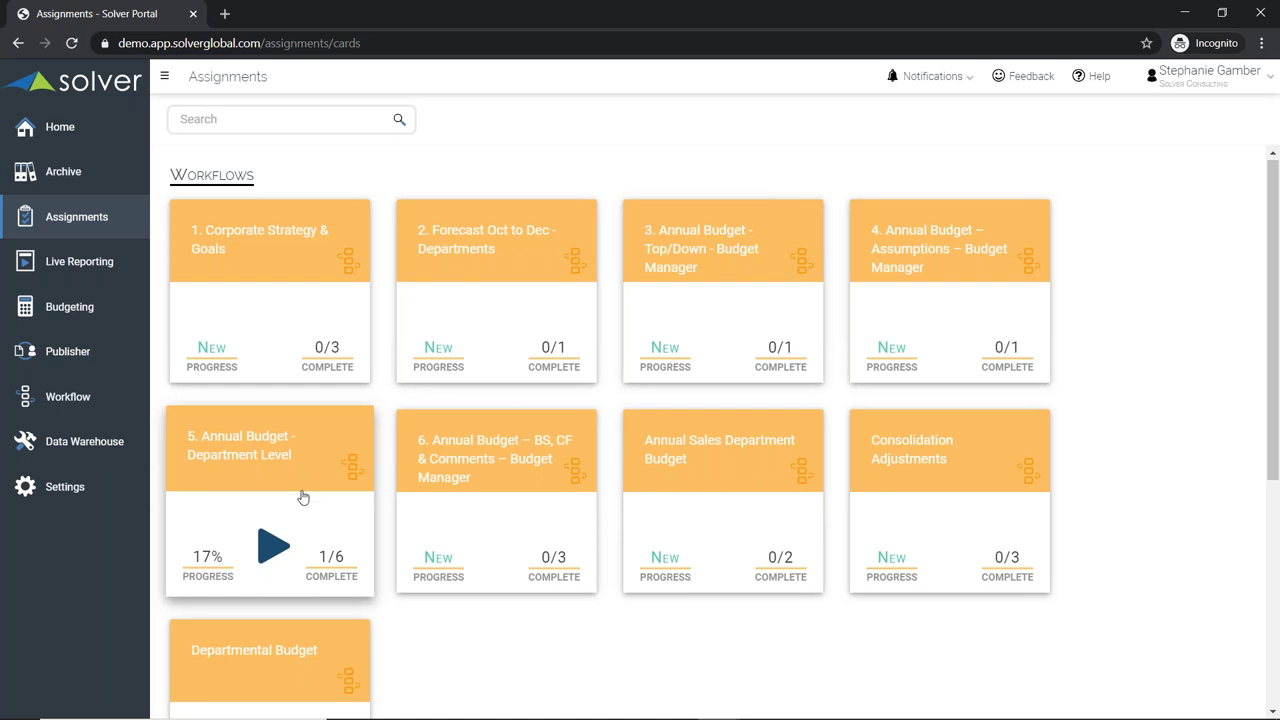
pyautogui.click(268, 547)
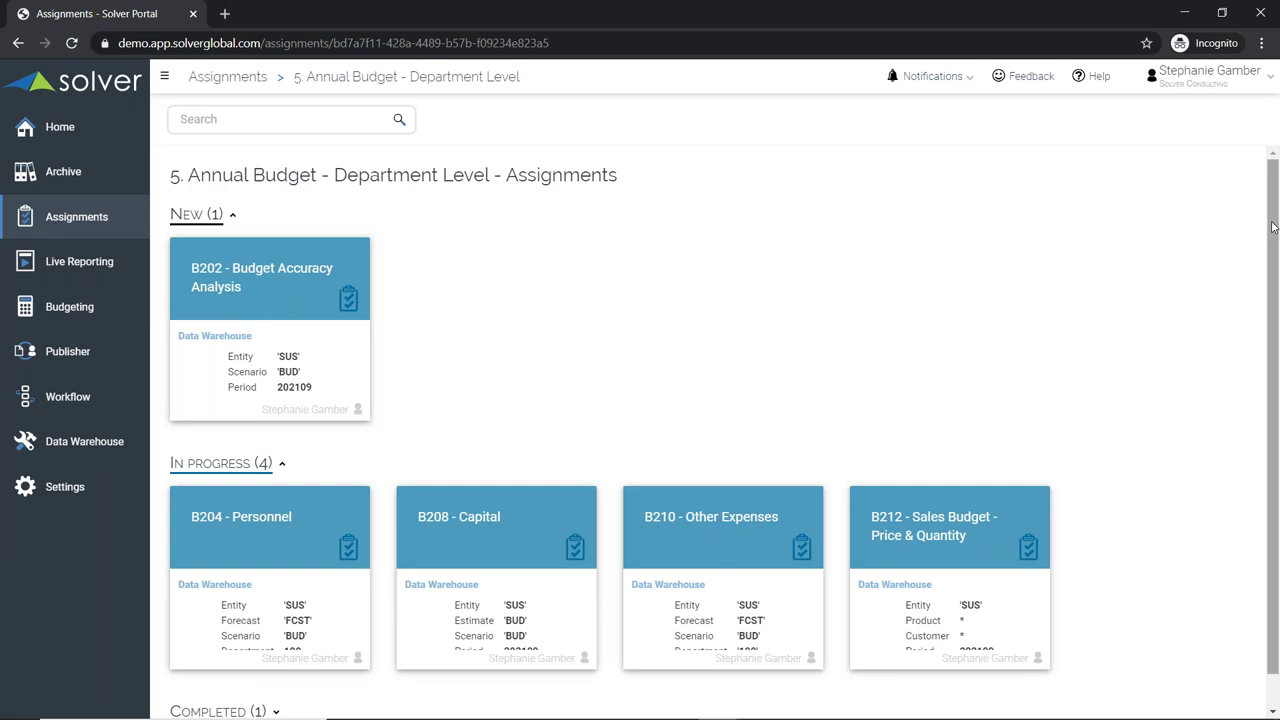
# Open the in-progress B204 - Personnel assignment and display its payroll sheet full screen with the navigation collapsed
pyautogui.scroll(-1, 1266, 300)
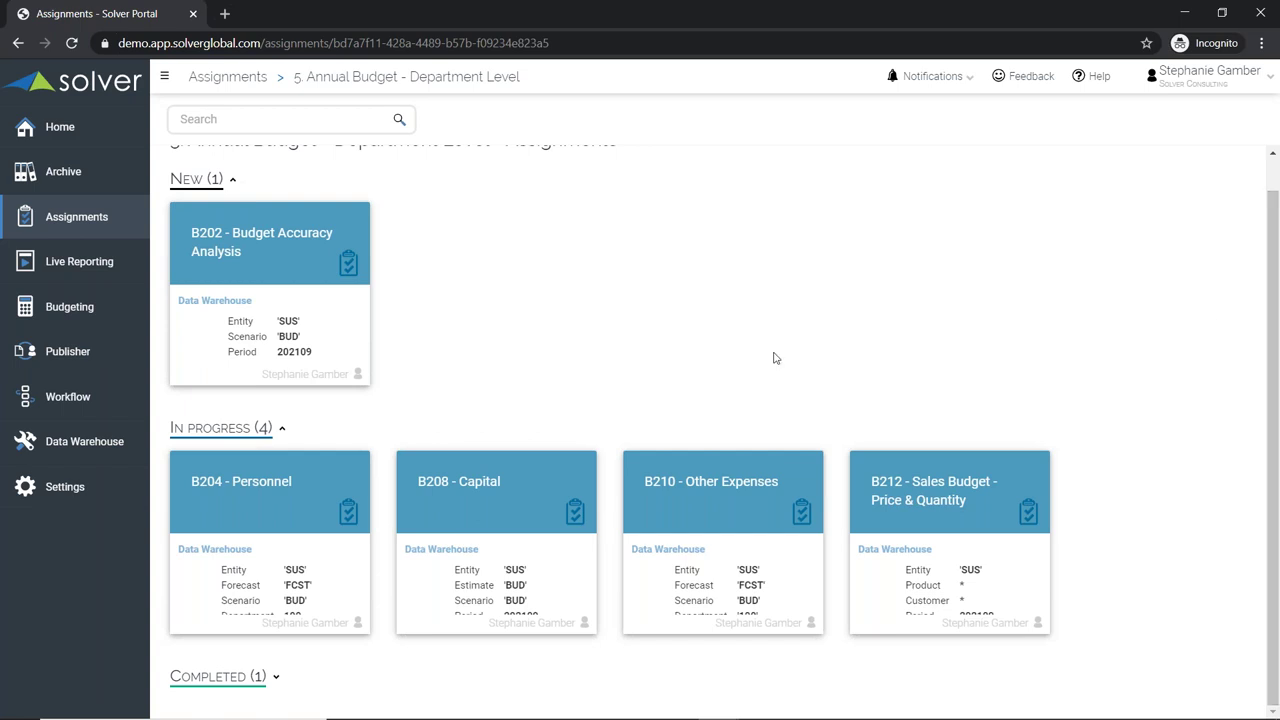
pyautogui.click(272, 590)
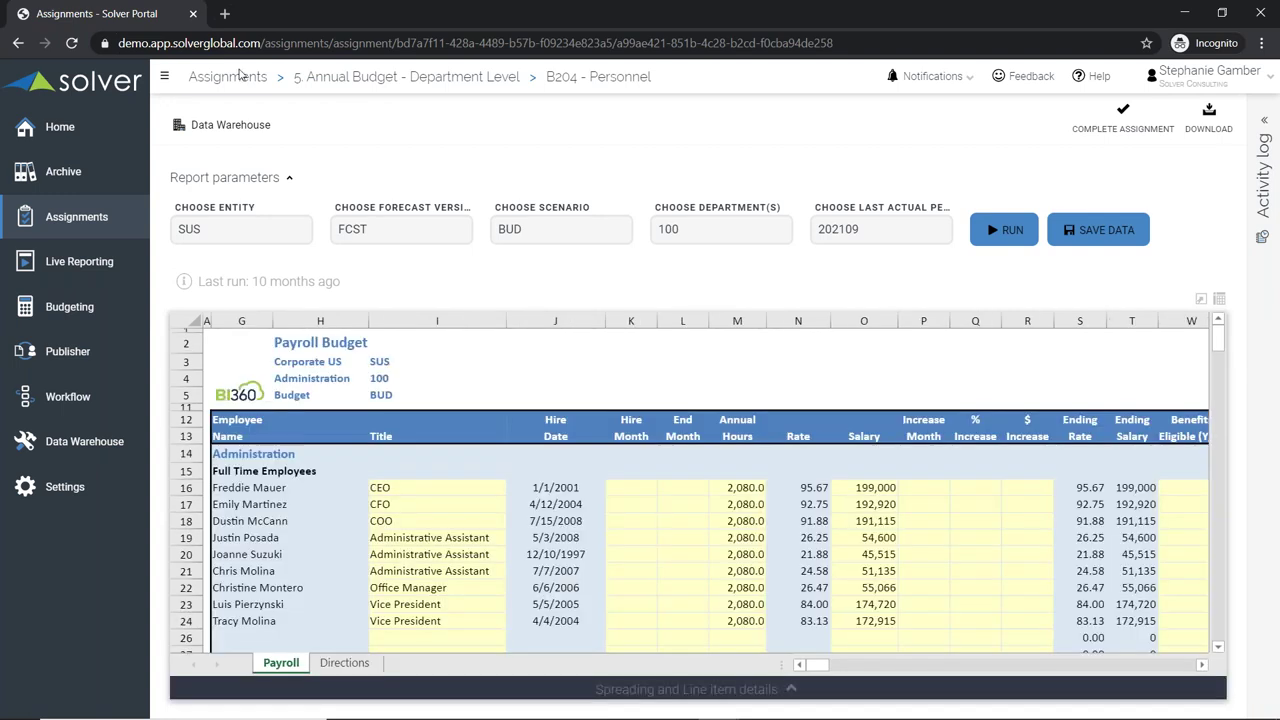
pyautogui.click(160, 78)
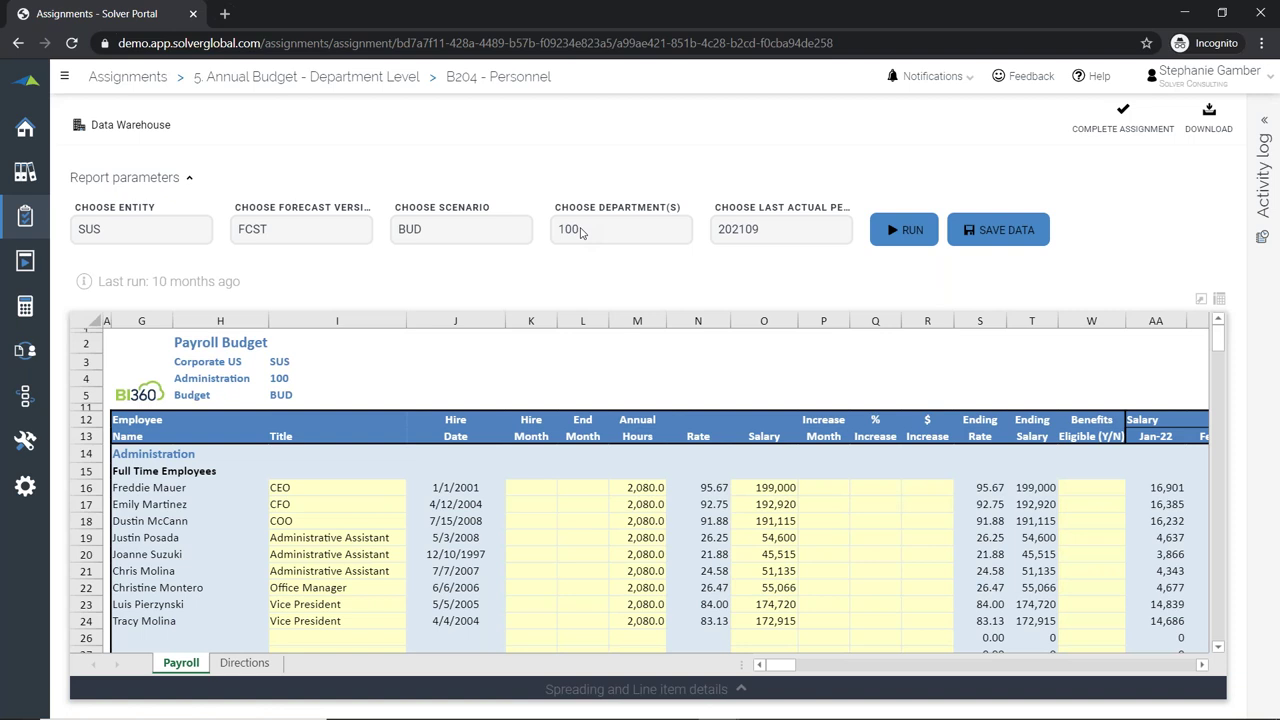
pyautogui.click(1202, 305)
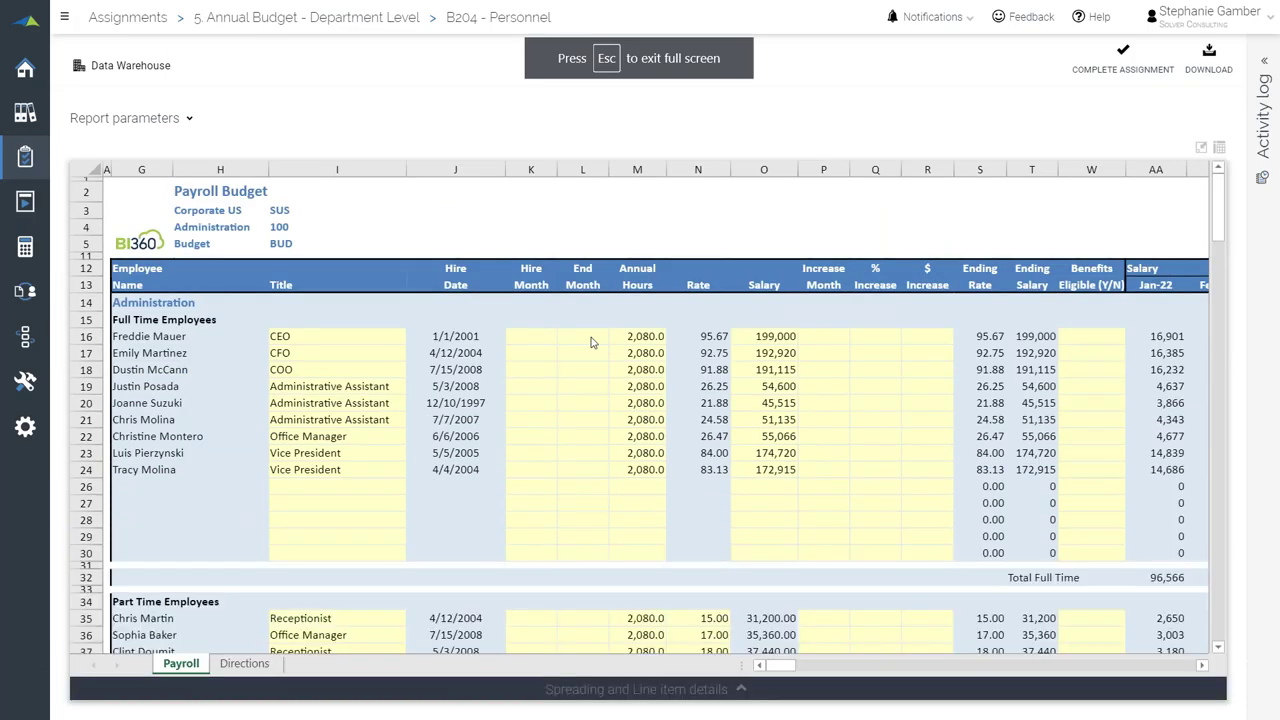
pyautogui.click(591, 341)
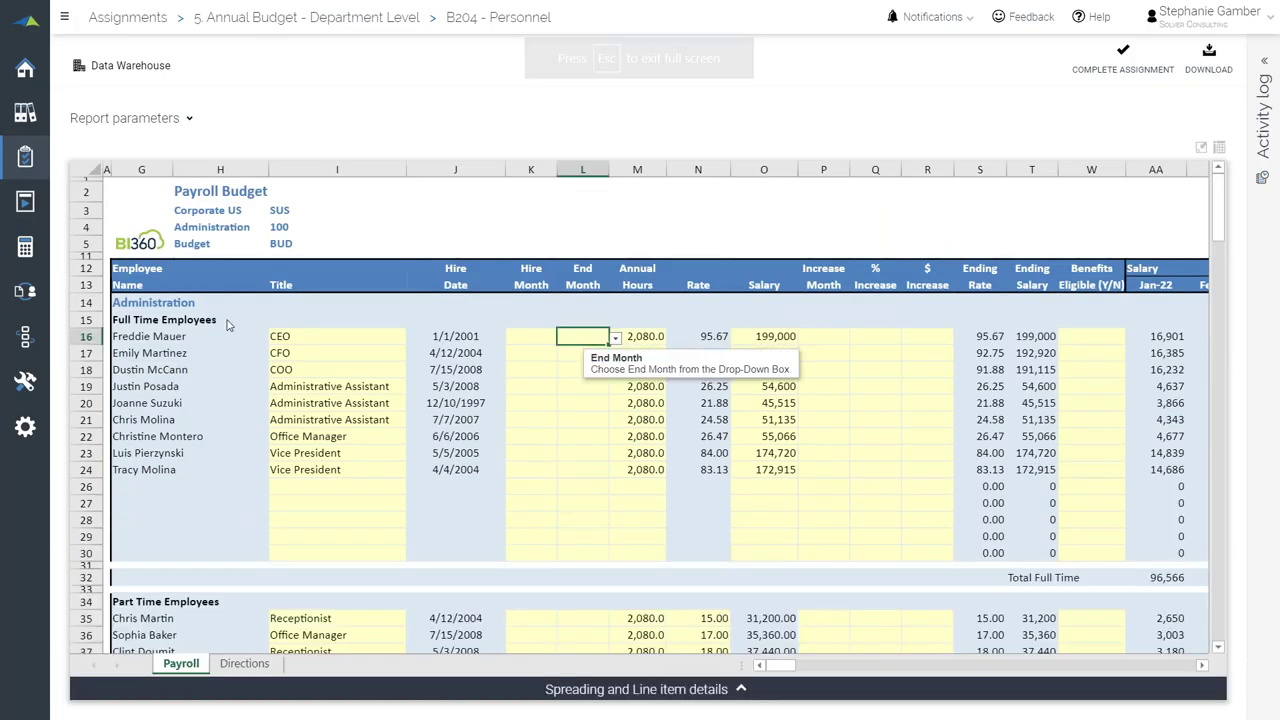
# Review the CEO row's budget input columns, from title and hire date through hours, salary, increases and benefits eligibility
pyautogui.click(347, 335)
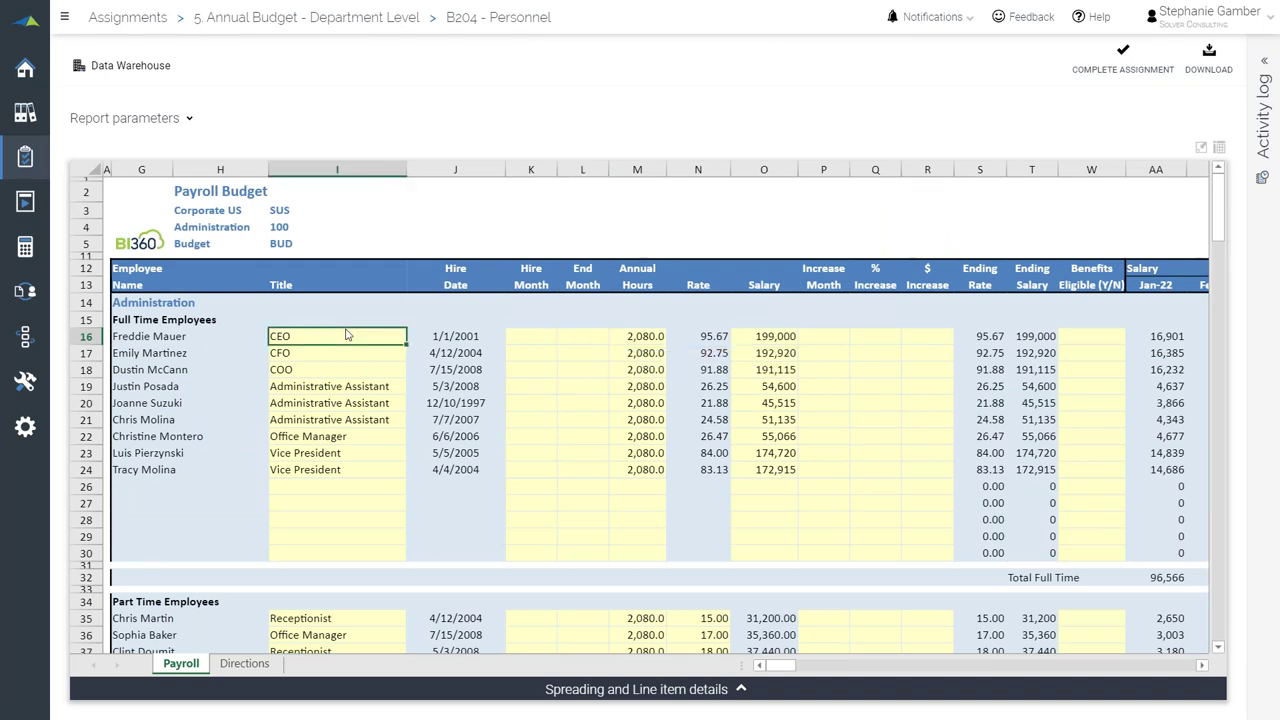
pyautogui.press('Tab')
pyautogui.press('Tab')
pyautogui.press('Tab')
pyautogui.press('Tab')
pyautogui.press('Tab')
pyautogui.press('Tab')
pyautogui.press('Tab')
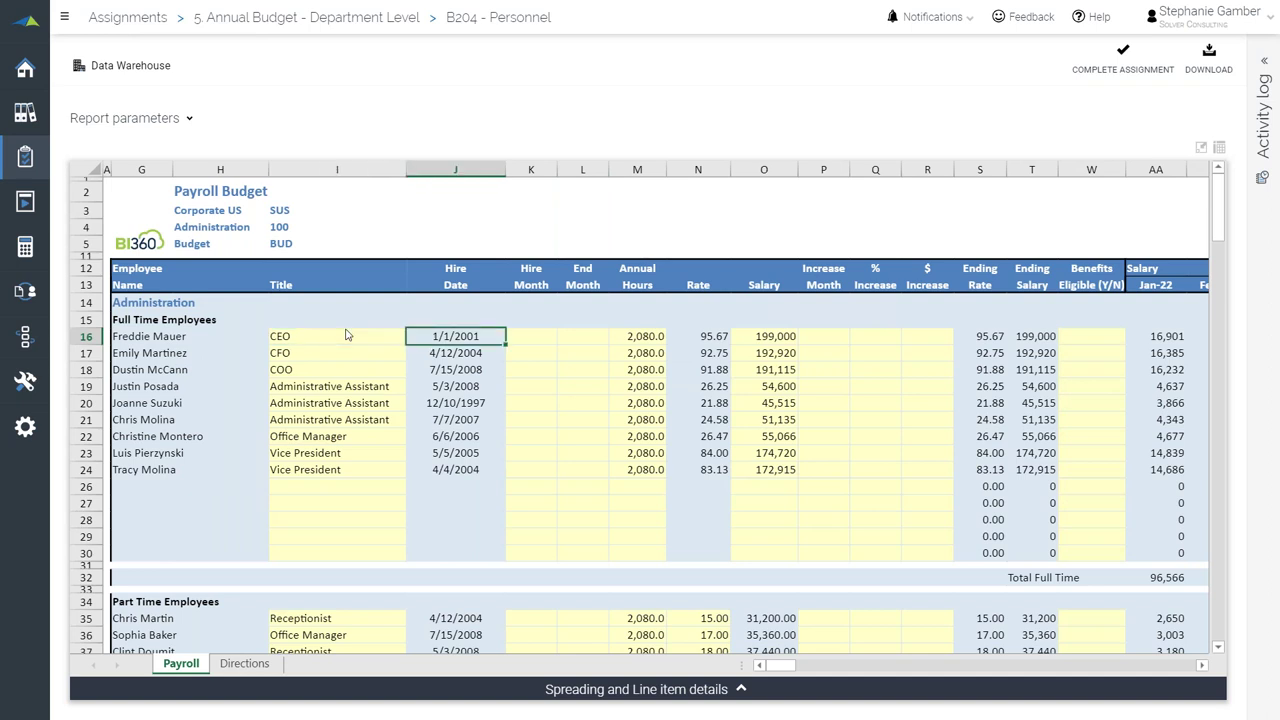
pyautogui.press('Tab')
pyautogui.press('Tab')
pyautogui.press('Tab')
pyautogui.press('Tab')
pyautogui.press('Tab')
pyautogui.press('Tab')
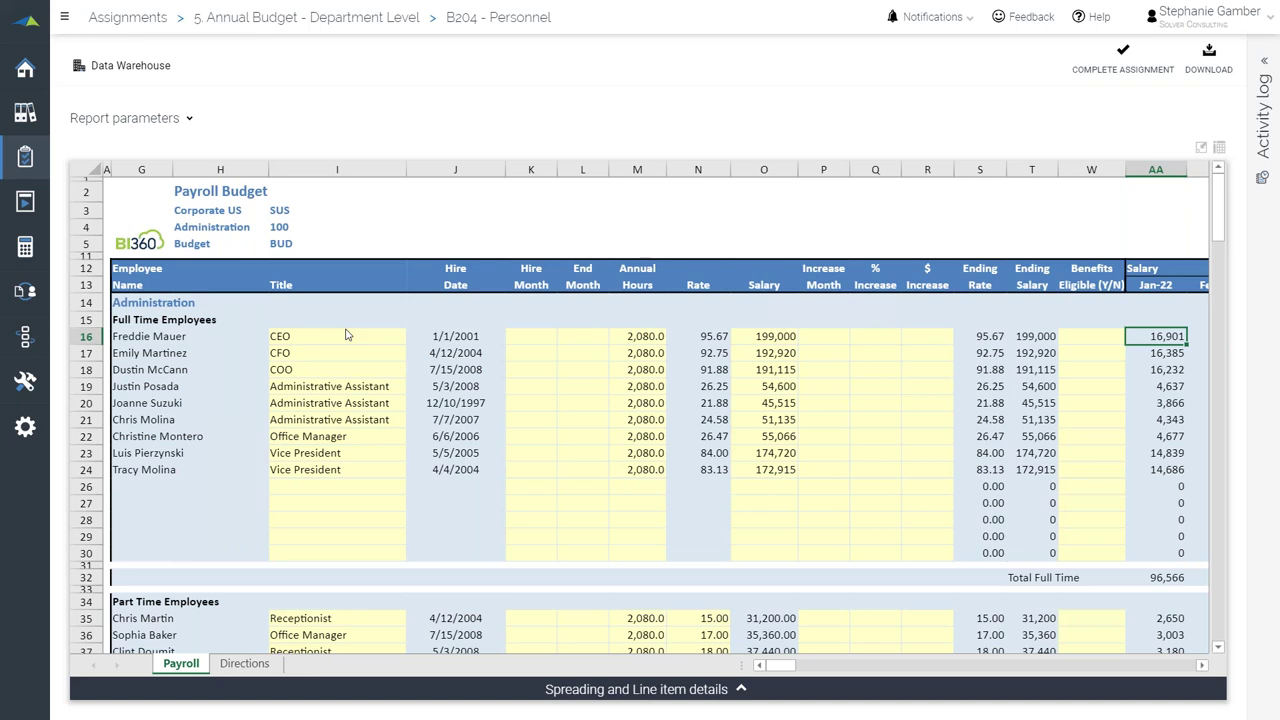
# Examine the CEO row's monthly 2022 salary columns, total salary and the first months of total compensation
pyautogui.press('Right')
pyautogui.press('Right')
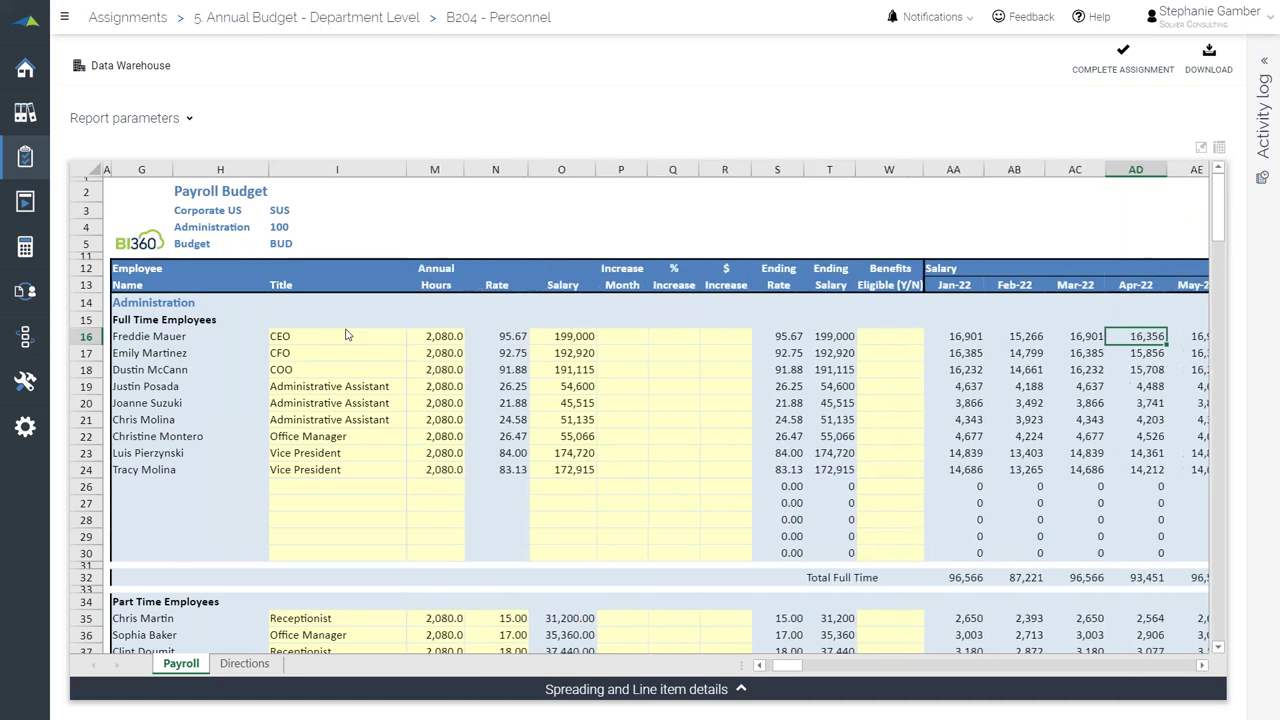
pyautogui.press('Right')
pyautogui.press('Right')
pyautogui.press('Right')
pyautogui.press('Right')
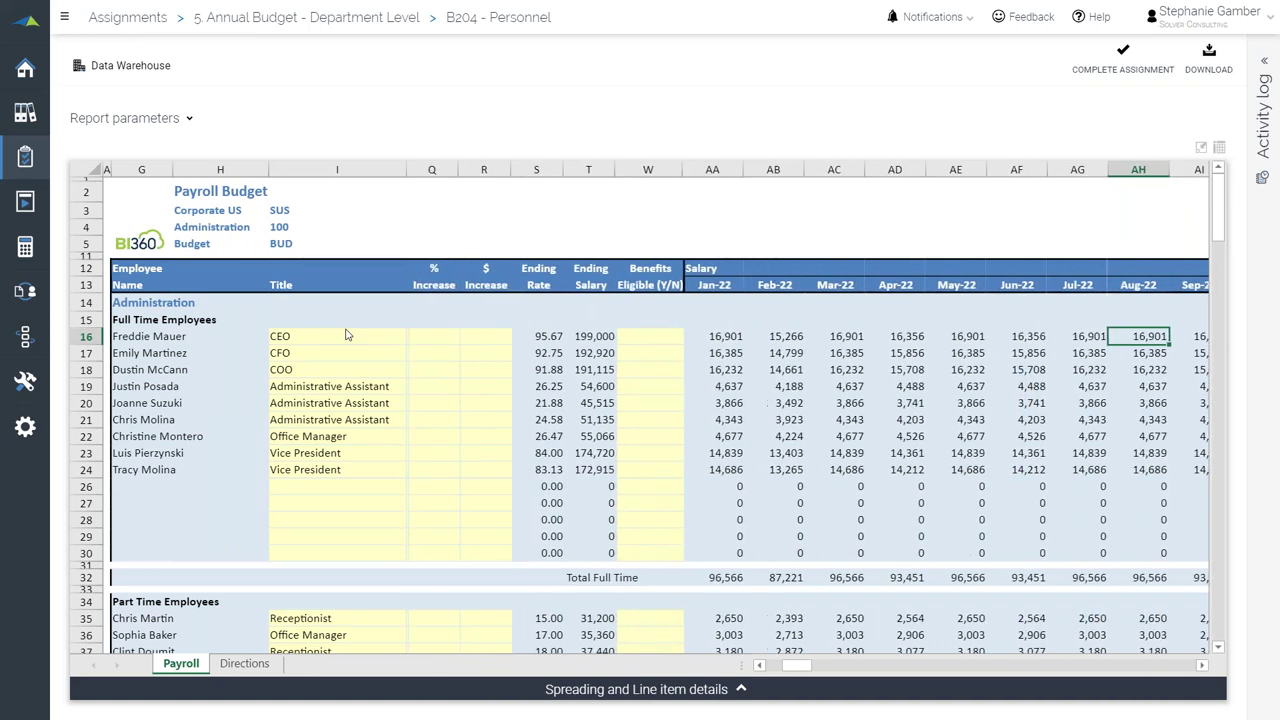
pyautogui.press('Right')
pyautogui.press('Right')
pyautogui.press('Right')
pyautogui.press('Right')
pyautogui.press('Right')
pyautogui.press('Right')
pyautogui.press('Right')
pyautogui.press('Right')
pyautogui.press('Right')
pyautogui.press('Right')
pyautogui.press('Right')
pyautogui.press('Right')
pyautogui.press('Right')
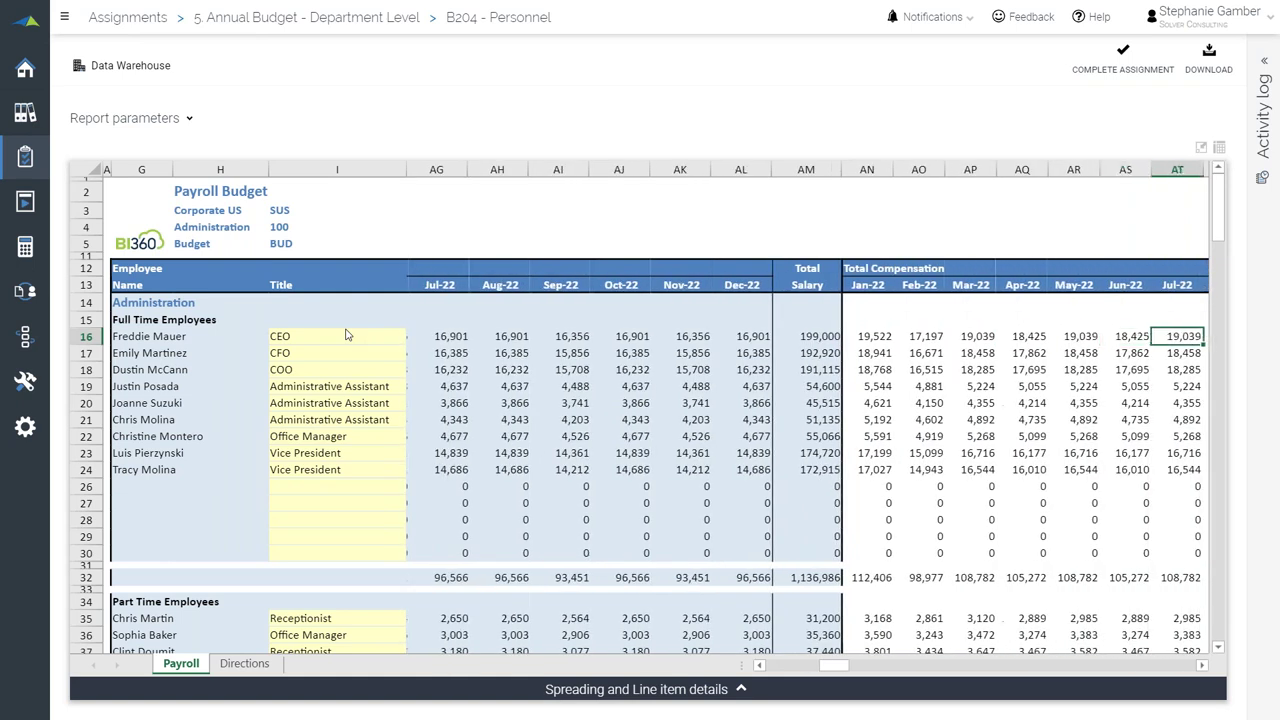
# Examine the CEO row's remaining total compensation, the taxable income columns and the monthly FICA columns through September 2022
pyautogui.press('Right')
pyautogui.press('Right')
pyautogui.press('Right')
pyautogui.press('Right')
pyautogui.press('Right')
pyautogui.press('Right')
pyautogui.press('Right')
pyautogui.press('Right')
pyautogui.press('Right')
pyautogui.press('Right')
pyautogui.press('Right')
pyautogui.press('Right')
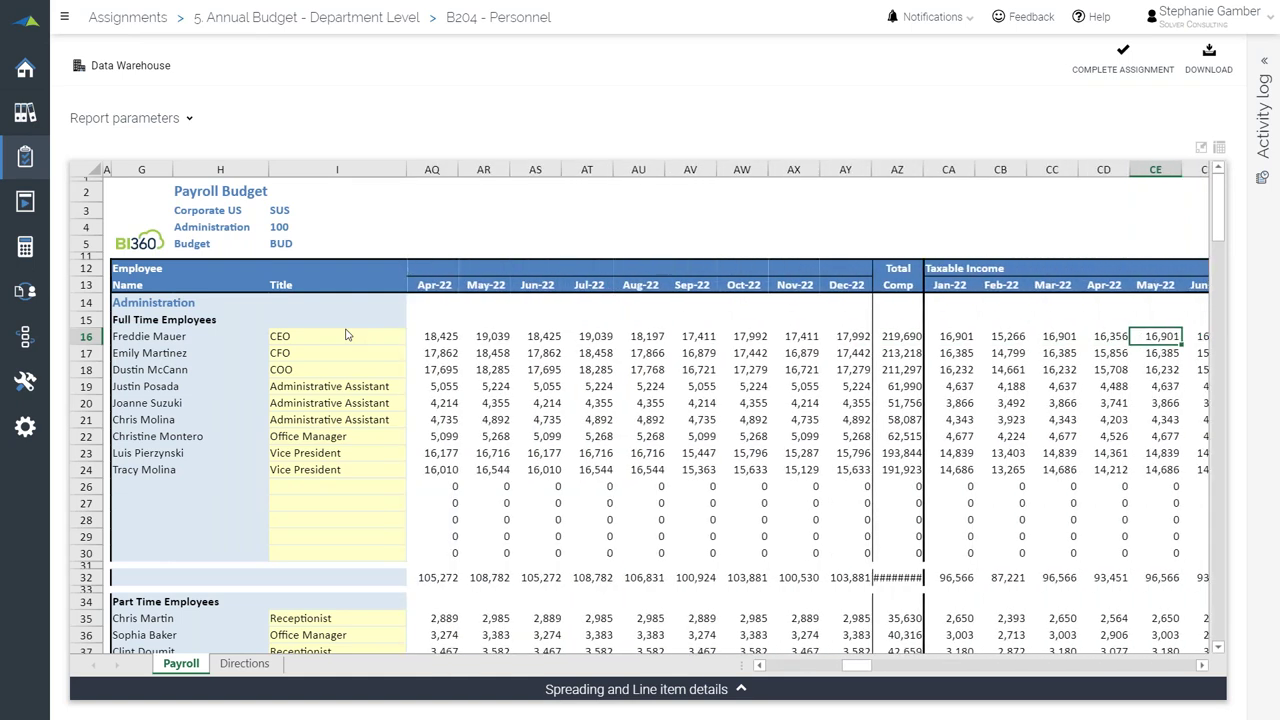
pyautogui.press('Right')
pyautogui.press('Right')
pyautogui.press('Right')
pyautogui.press('Right')
pyautogui.press('Right')
pyautogui.press('Right')
pyautogui.press('Right')
pyautogui.press('Right')
pyautogui.press('Right')
pyautogui.press('Right')
pyautogui.press('Right')
pyautogui.press('Right')
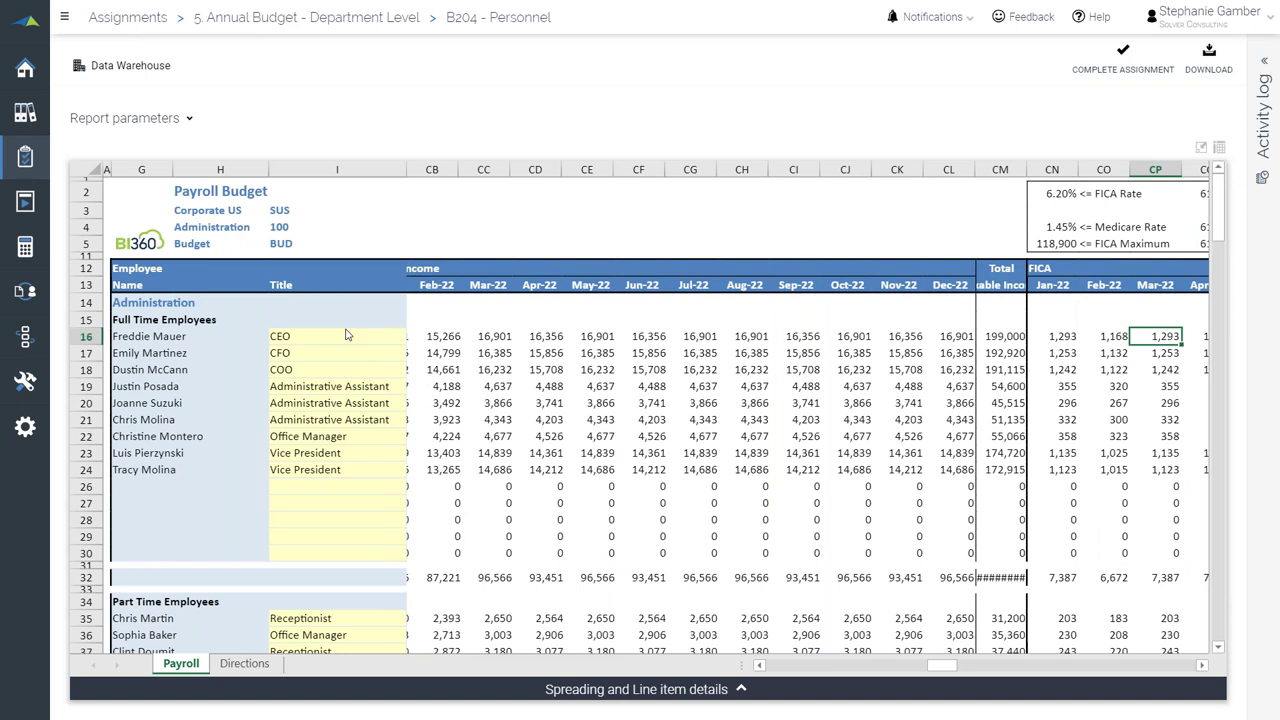
pyautogui.press('Right')
pyautogui.press('Right')
pyautogui.press('Right')
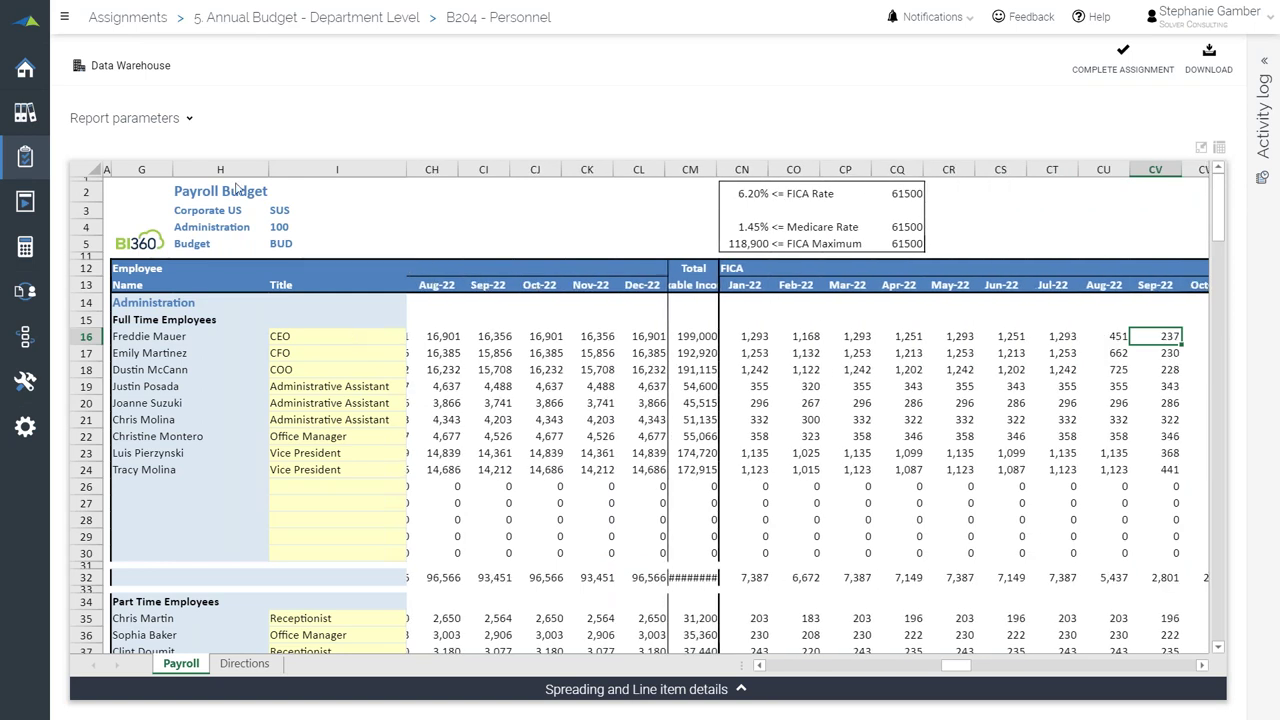
# Highlight the FICA rate, Medicare rate and FICA maximum values, and review the CEO row's monthly FICA and FUTA amounts
pyautogui.moveTo(755, 199); pyautogui.dragTo(760, 244)
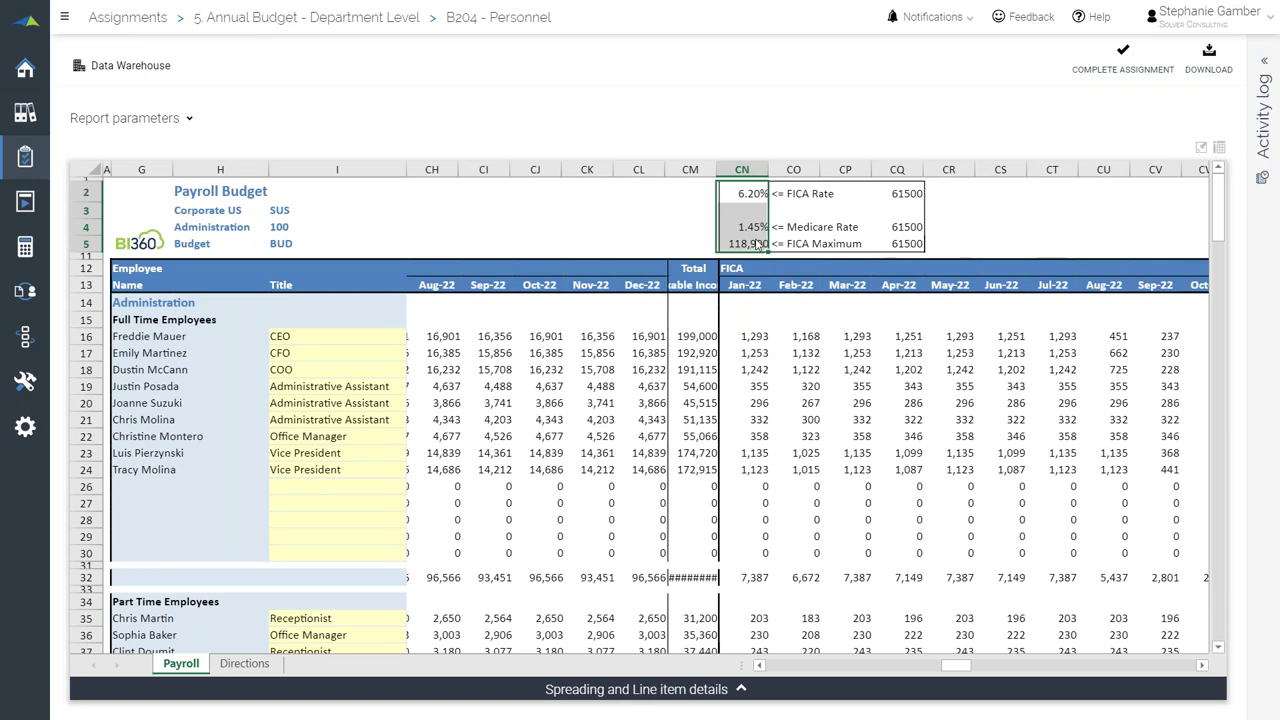
pyautogui.click(756, 340)
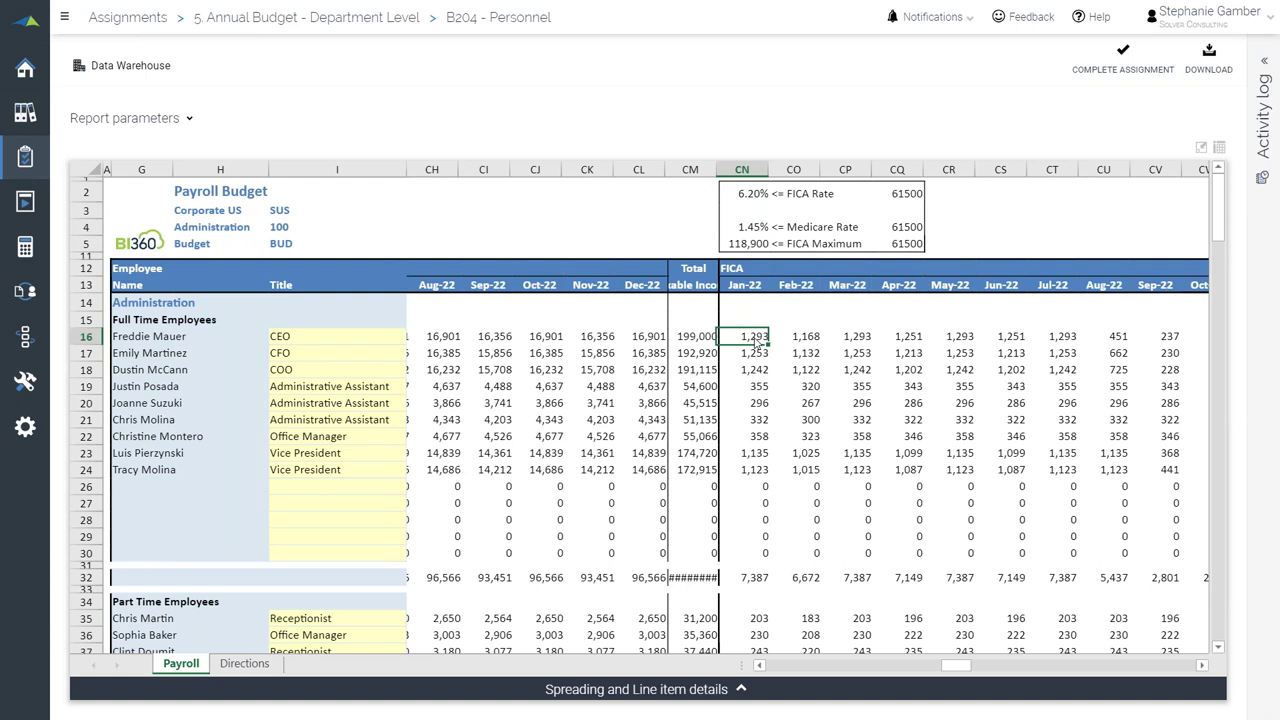
pyautogui.press('Right')
pyautogui.press('Right')
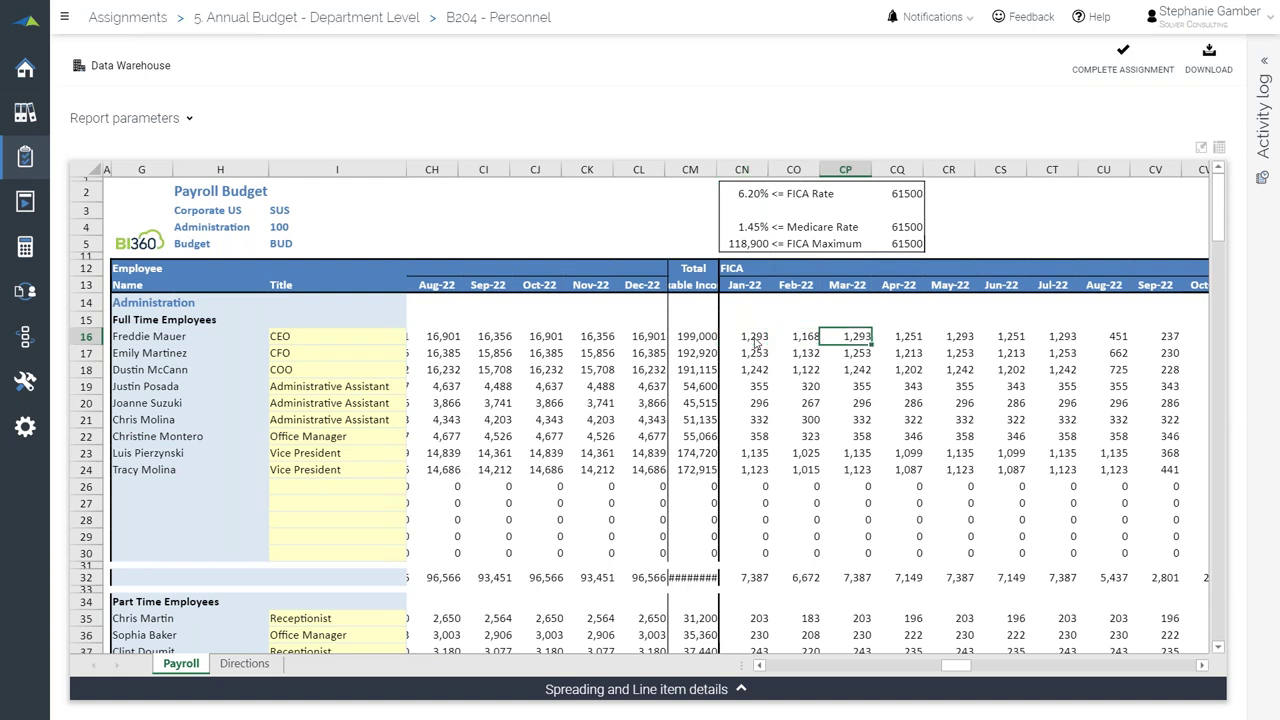
pyautogui.press('Right')
pyautogui.press('Right')
pyautogui.press('Right')
pyautogui.press('Right')
pyautogui.press('Right')
pyautogui.press('Right')
pyautogui.press('Right')
pyautogui.press('Right')
pyautogui.press('Right')
pyautogui.press('Right')
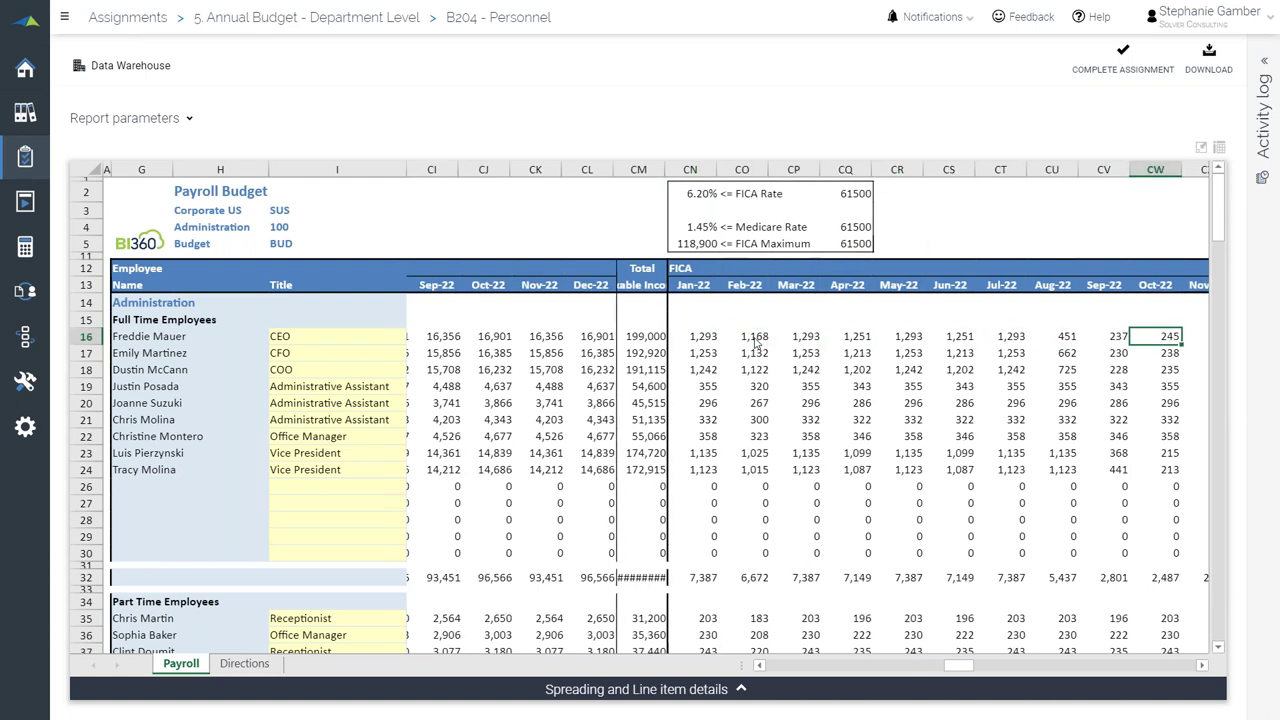
pyautogui.press('Right')
pyautogui.press('Right')
pyautogui.press('Right')
pyautogui.press('Right')
pyautogui.press('Right')
pyautogui.press('Right')
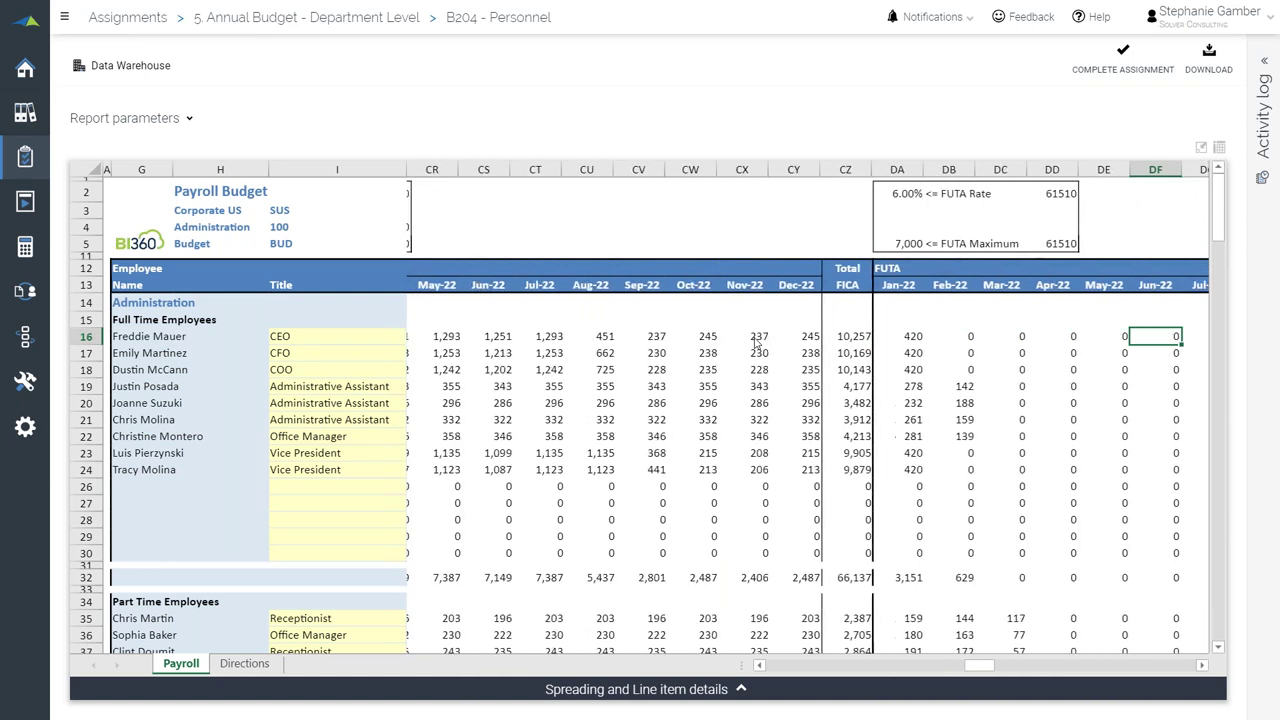
# Go back from the FUTA section through FICA, taxable income and total compensation to the January 2022 salary column
pyautogui.click(968, 370)
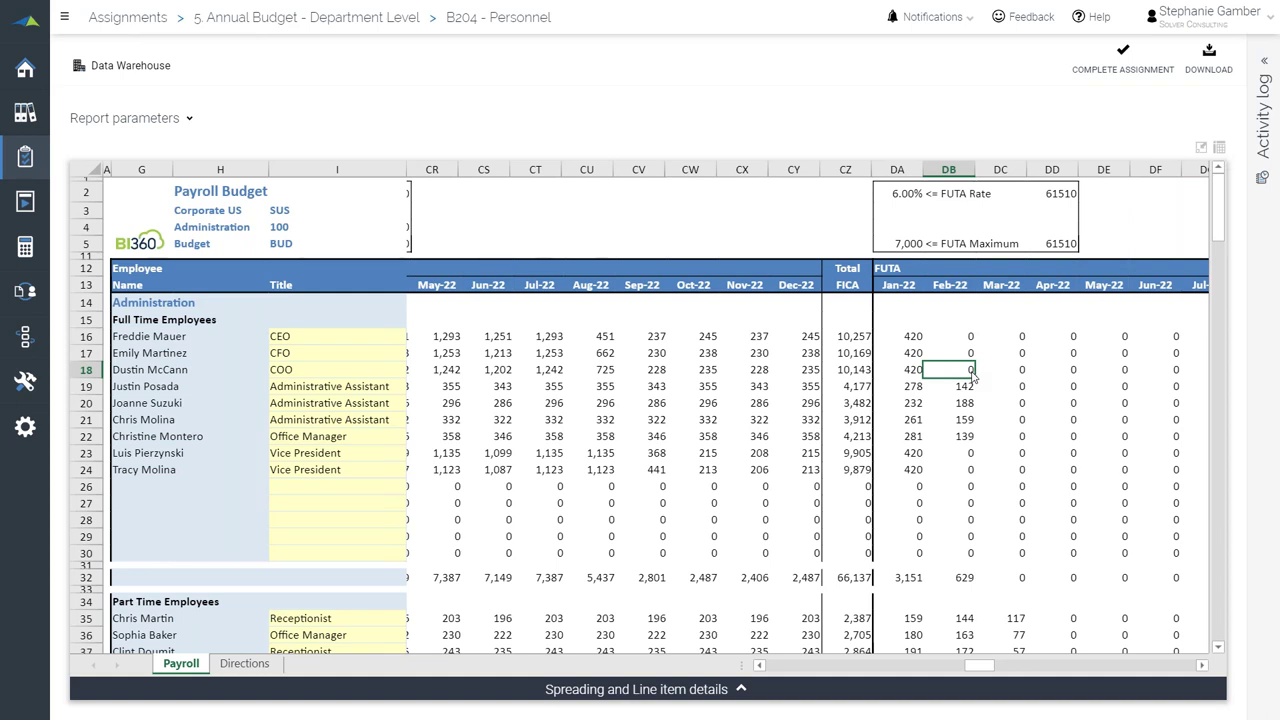
pyautogui.press('Left')
pyautogui.press('Left')
pyautogui.press('Left')
pyautogui.press('Left')
pyautogui.press('Left')
pyautogui.press('Left')
pyautogui.press('Left')
pyautogui.press('Left')
pyautogui.press('Left')
pyautogui.press('Left')
pyautogui.press('Left')
pyautogui.press('Left')
pyautogui.press('Left')
pyautogui.press('Left')
pyautogui.press('Left')
pyautogui.press('Left')
pyautogui.press('Left')
pyautogui.press('Left')
pyautogui.press('Left')
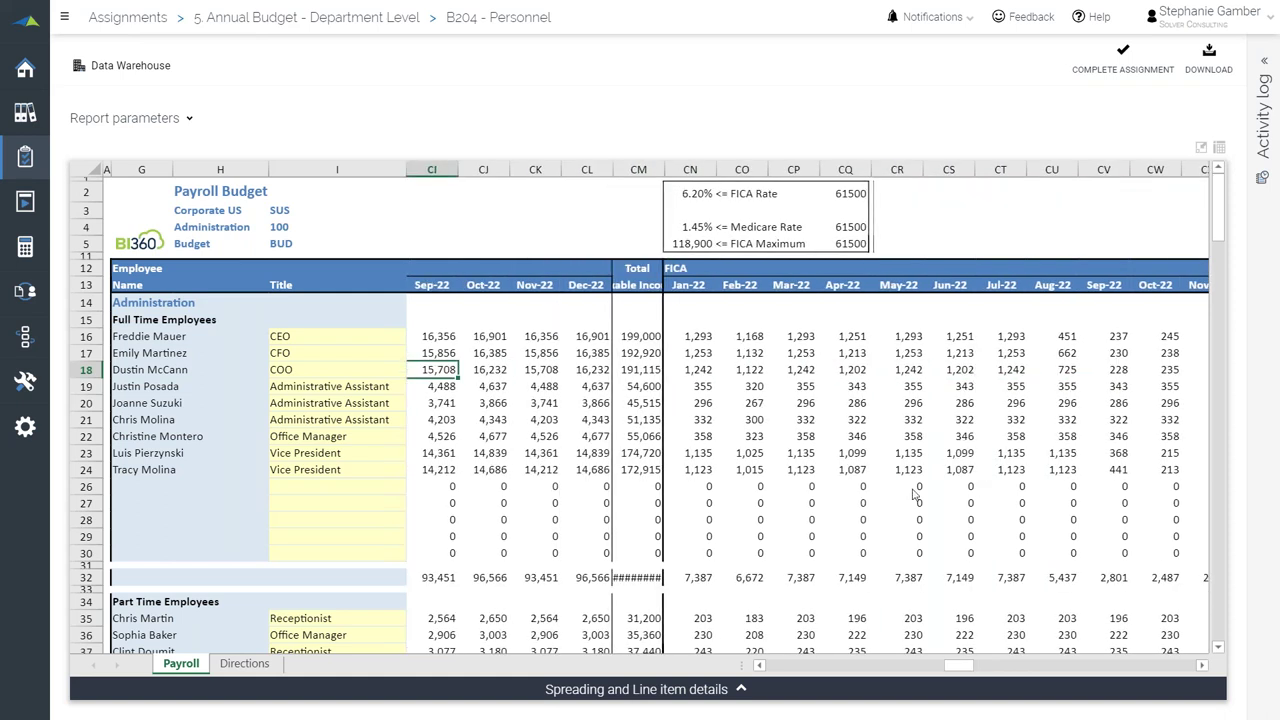
pyautogui.click(640, 505)
pyautogui.press('Left')
pyautogui.press('Left')
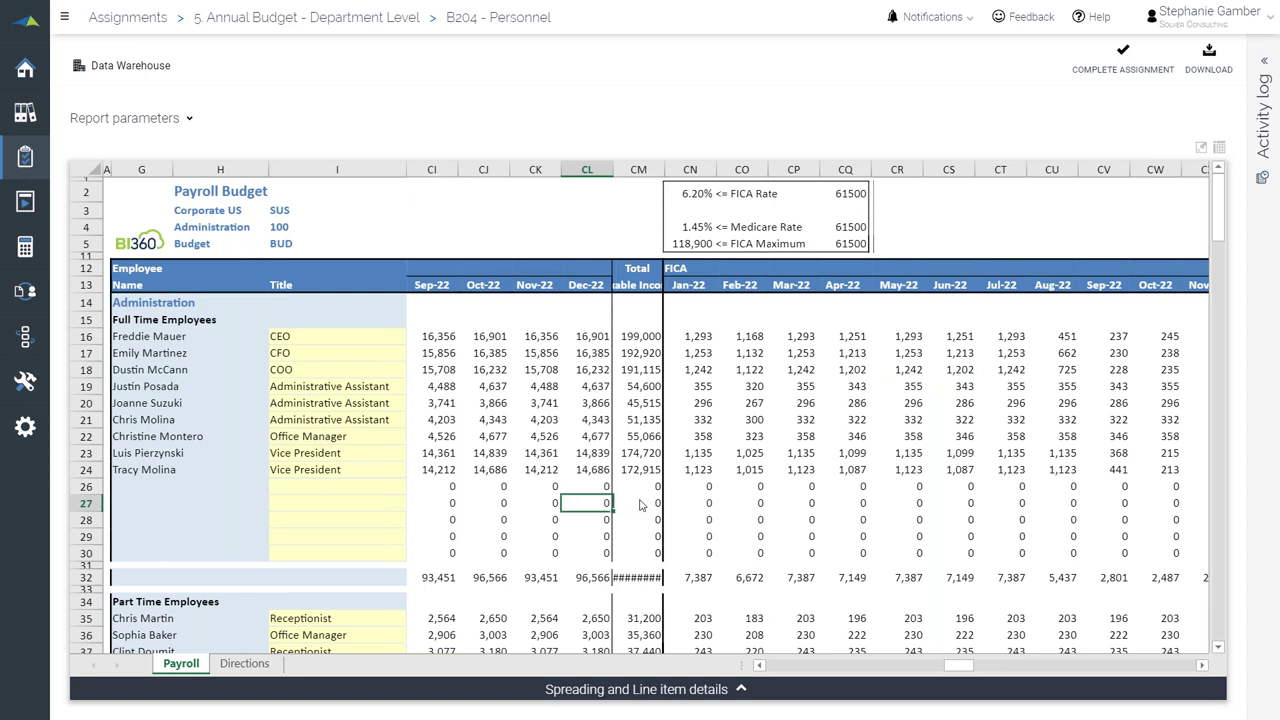
pyautogui.hotkey('ctrl', 'Left')
pyautogui.press('Left')
pyautogui.press('Left')
pyautogui.press('Left')
pyautogui.press('Left')
pyautogui.press('Left')
pyautogui.press('Left')
pyautogui.press('Left')
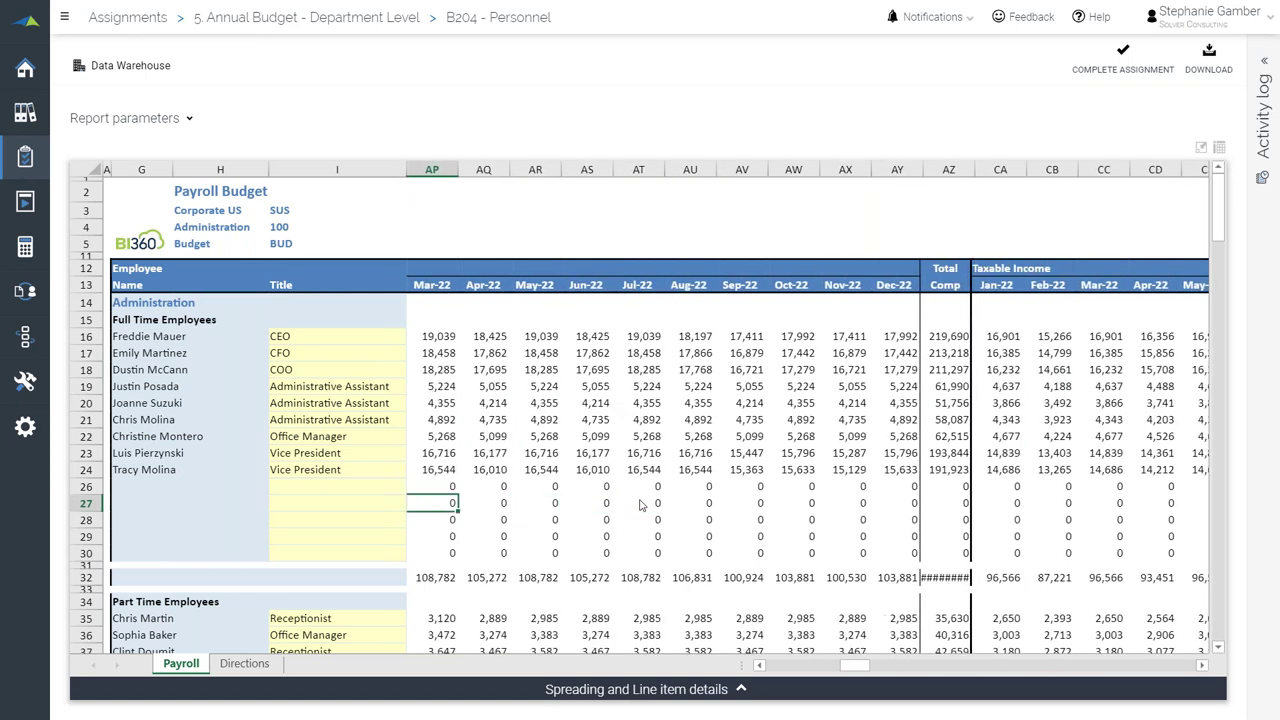
pyautogui.press('Left')
pyautogui.press('Left')
pyautogui.press('Left')
pyautogui.press('Left')
pyautogui.press('Left')
pyautogui.press('Left')
pyautogui.press('Left')
pyautogui.press('Left')
pyautogui.press('Left')
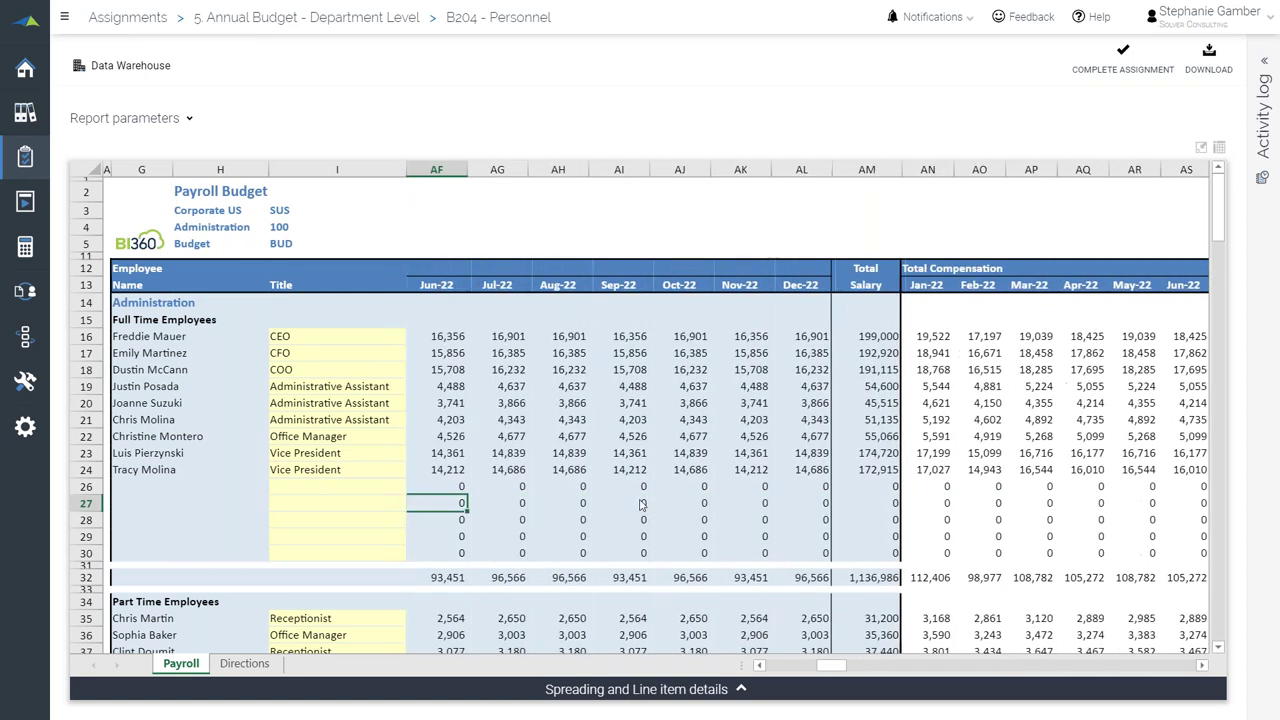
pyautogui.press('Left')
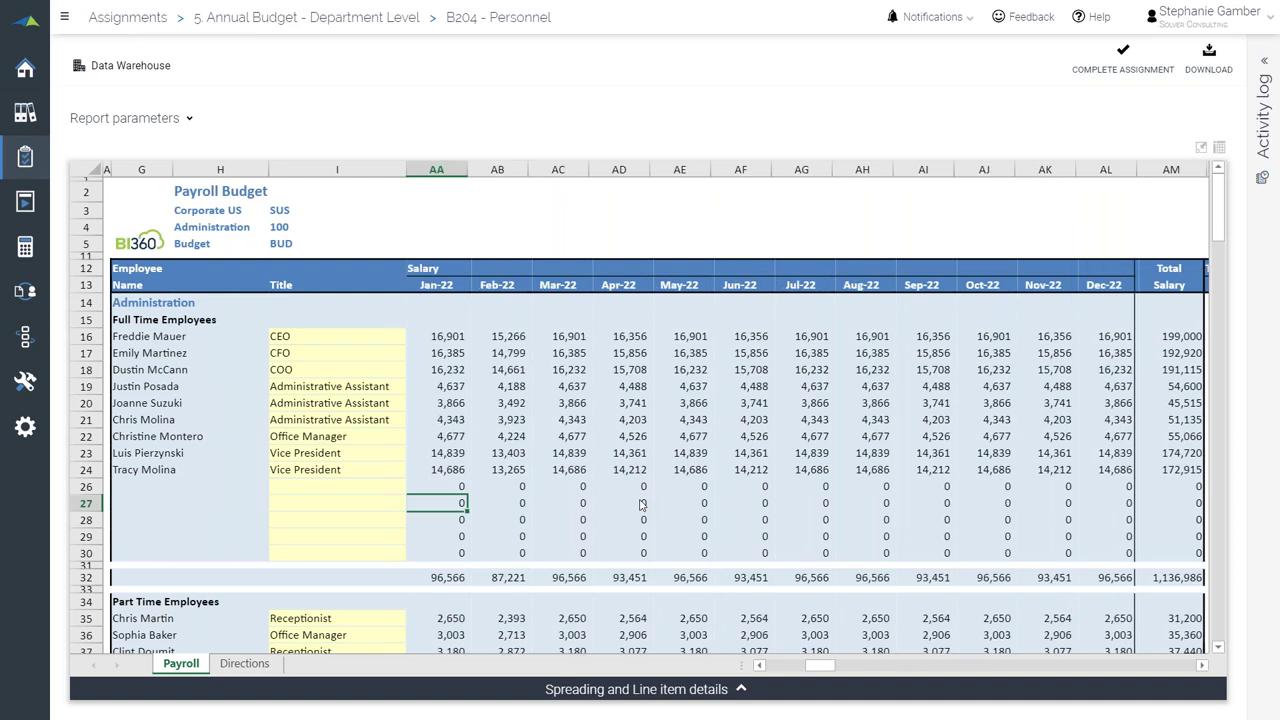
# Show the payroll summary rows below the part-time employees with their labels, and select the January full-time salary total
pyautogui.press('pagedown')
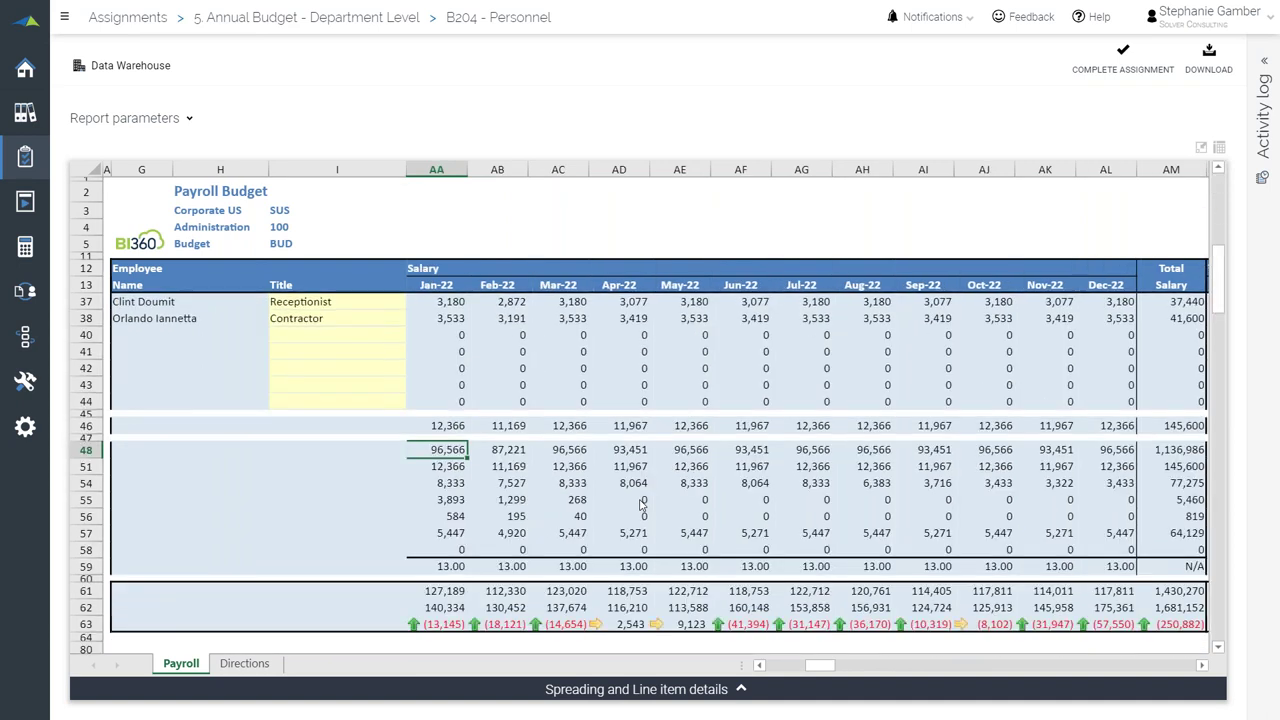
pyautogui.press('Left')
pyautogui.press('Left')
pyautogui.press('Left')
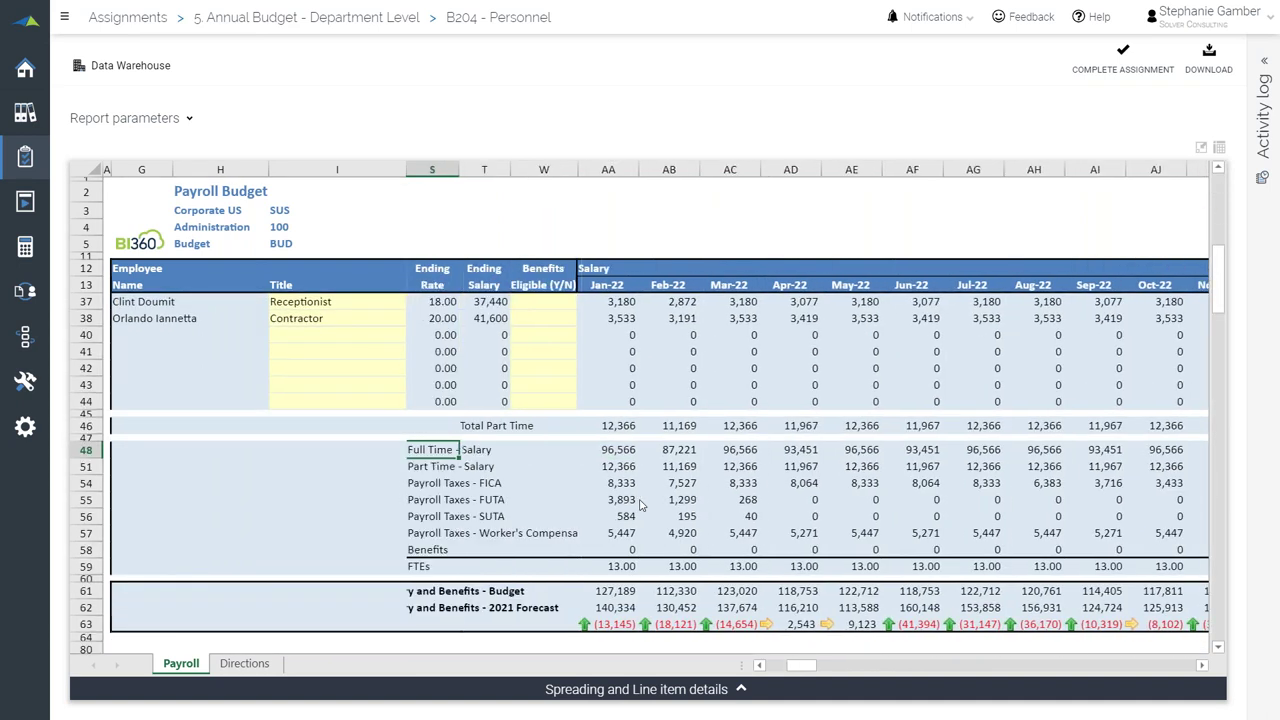
pyautogui.click(617, 453)
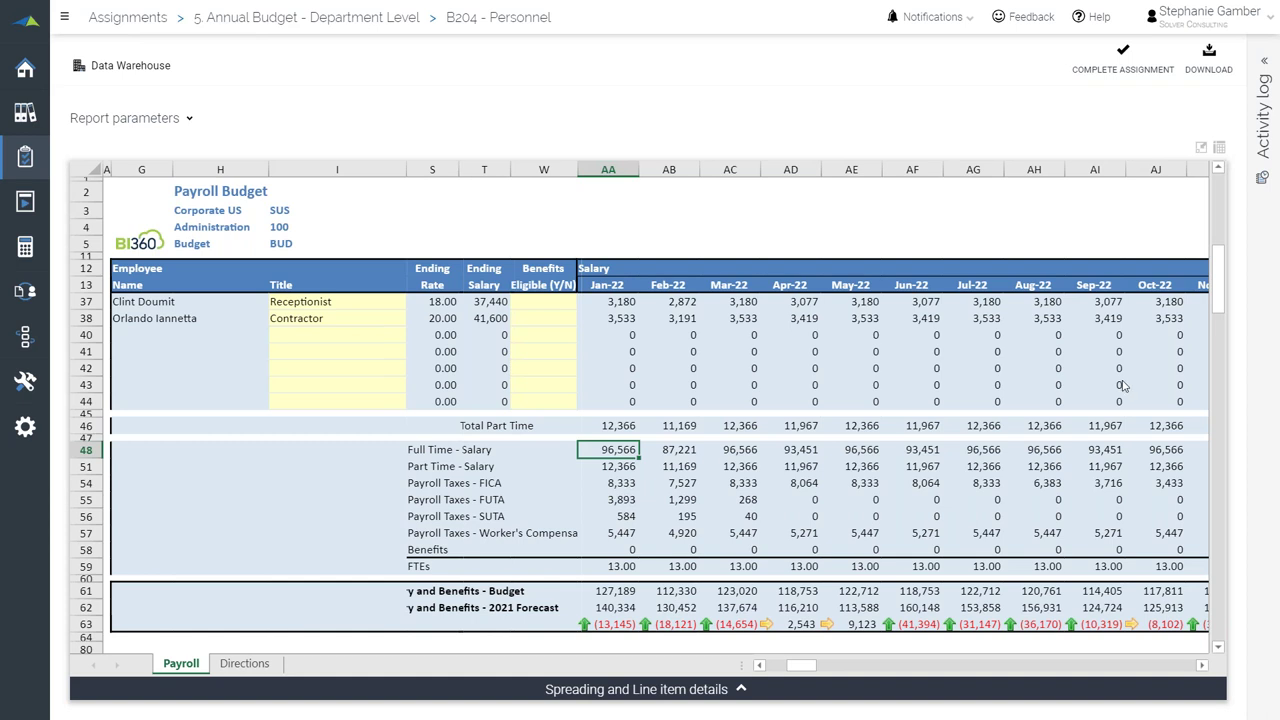
# Enter Admin Assistant as the title in the first empty full-time employee row, row 26
pyautogui.moveTo(1219, 285); pyautogui.dragTo(1221, 211)
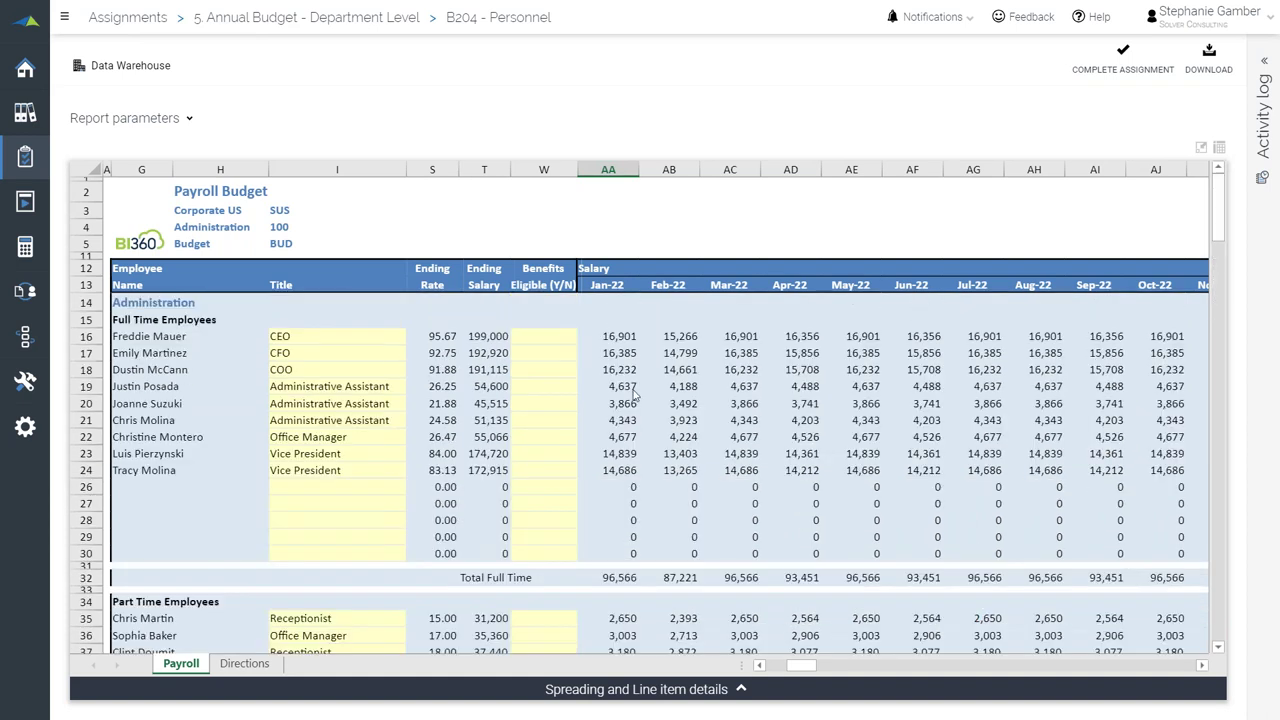
pyautogui.click(307, 486)
pyautogui.press('Left')
pyautogui.press('Left')
pyautogui.press('Right')
pyautogui.press('Right')
pyautogui.moveTo(800, 666); pyautogui.dragTo(772, 665)
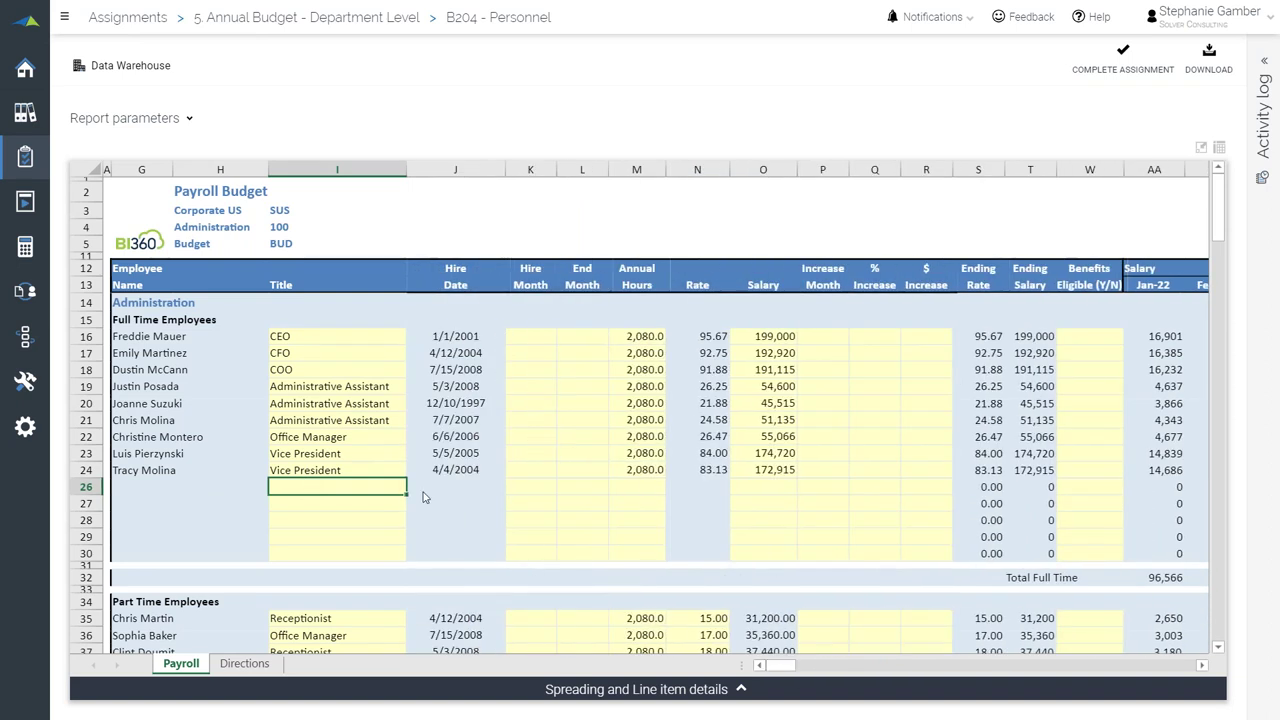
pyautogui.write('Admin')
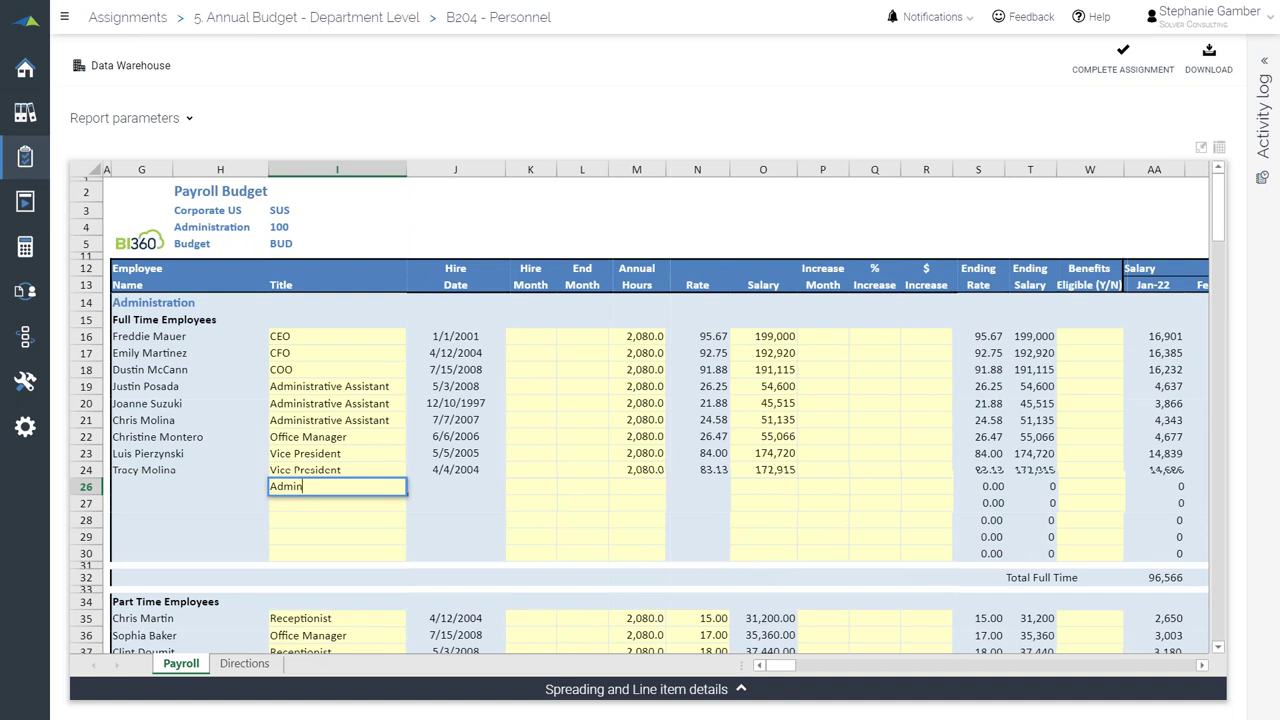
pyautogui.write(' Assistant')
pyautogui.press('Tab')
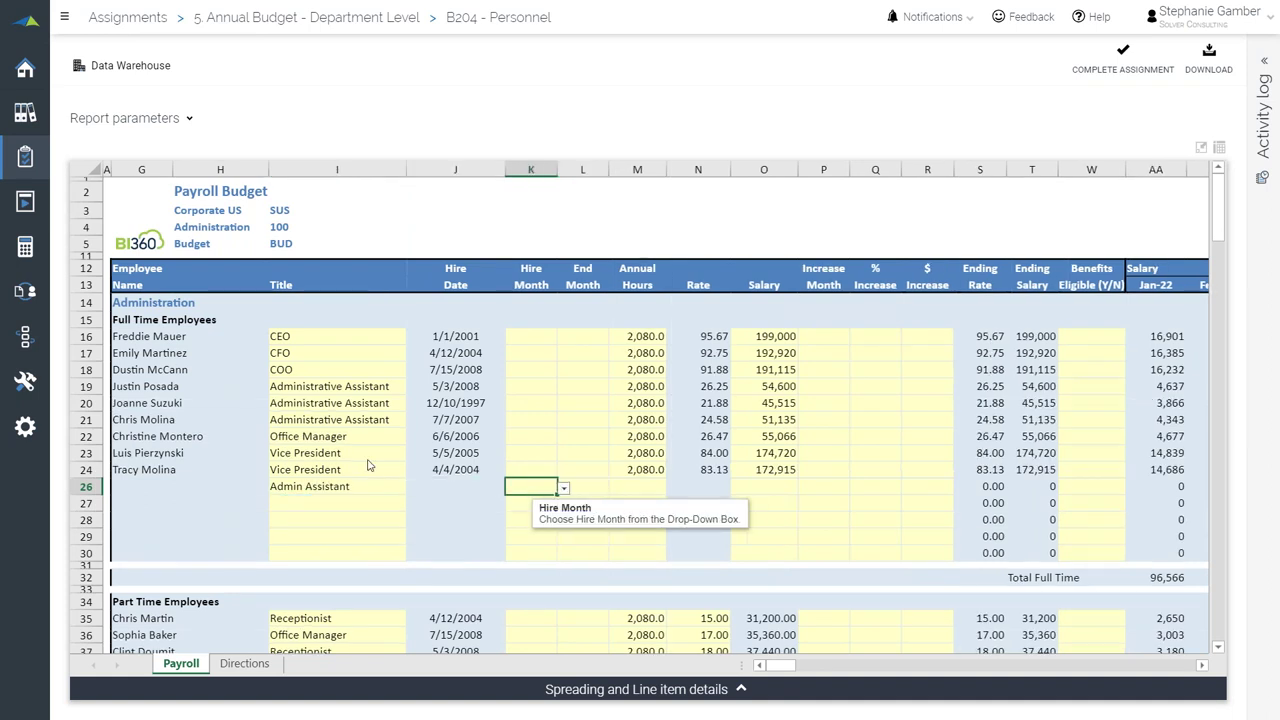
# Set the new Admin Assistant's hire month to Mar, annual hours to 2,080 and salary to 60,000
pyautogui.click(564, 488)
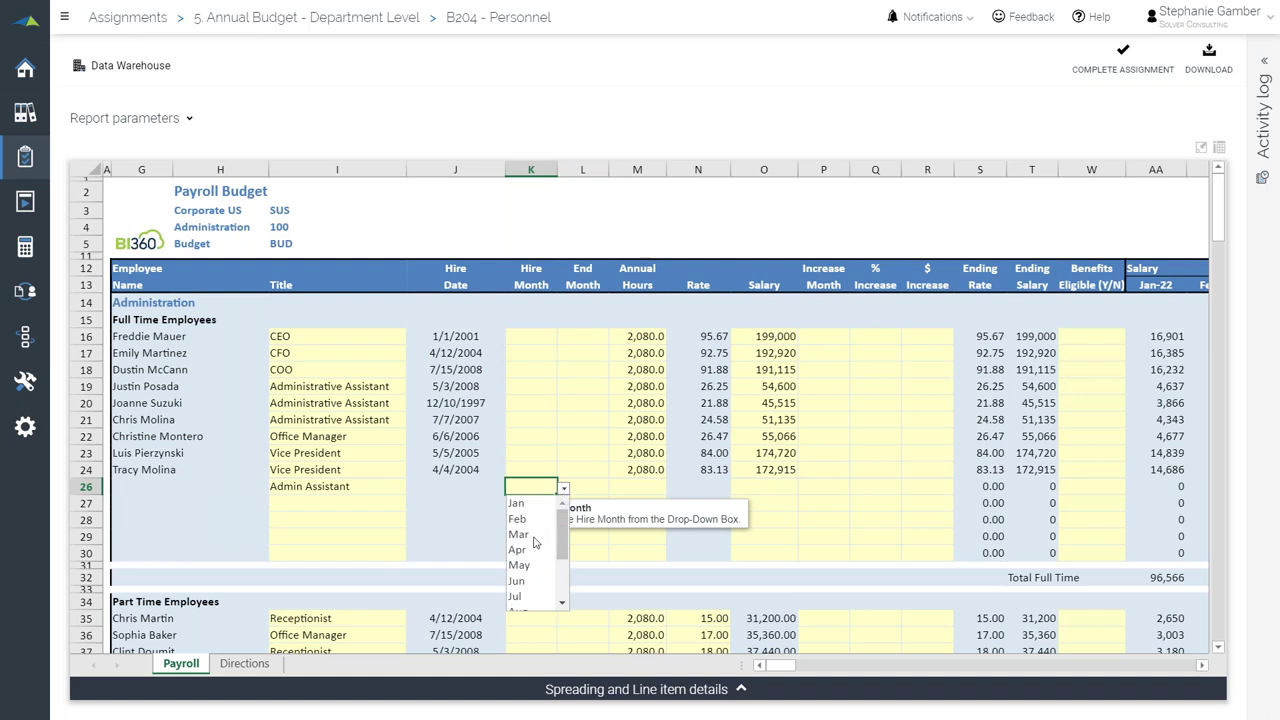
pyautogui.click(533, 540)
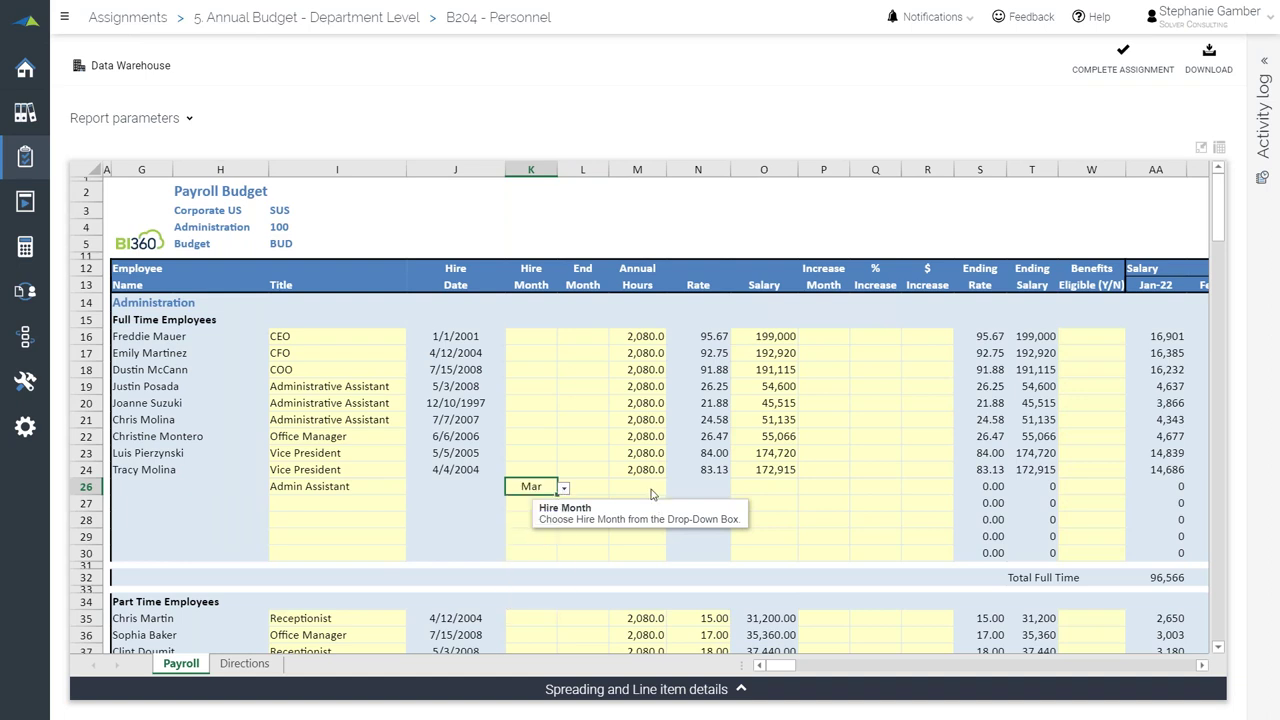
pyautogui.click(657, 488)
pyautogui.write('2,080')
pyautogui.press('Tab')
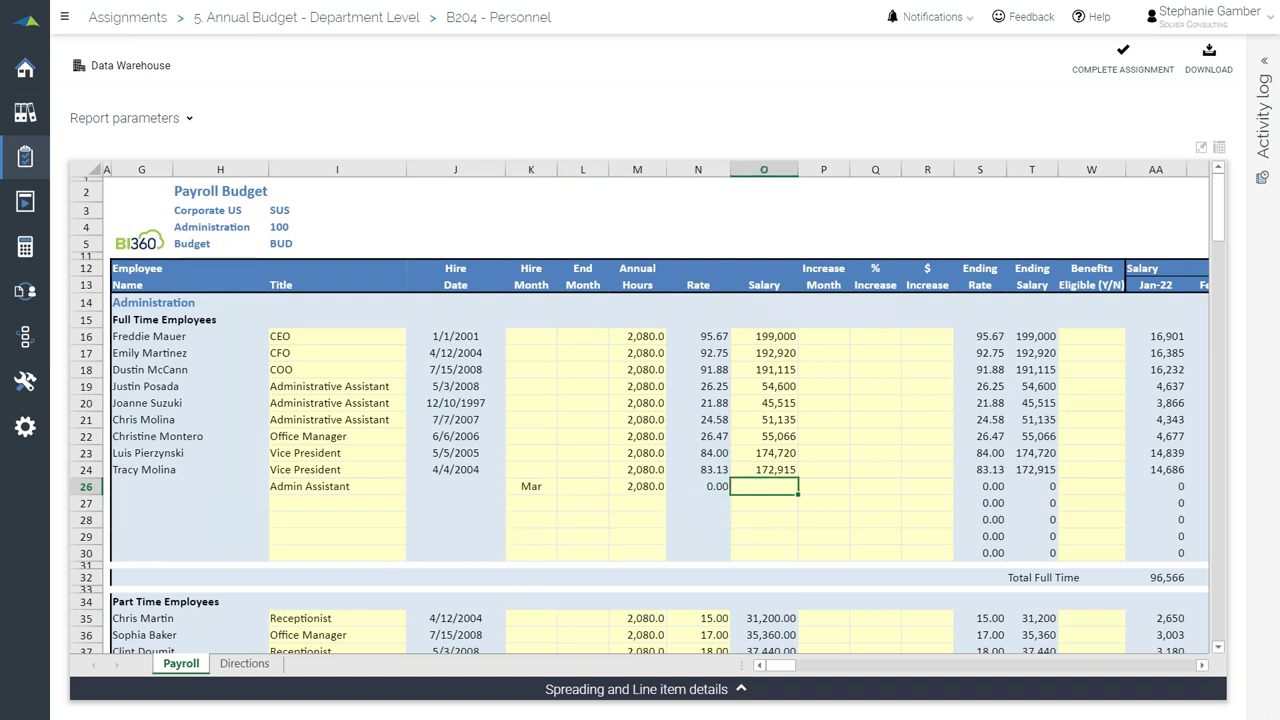
pyautogui.write('60000')
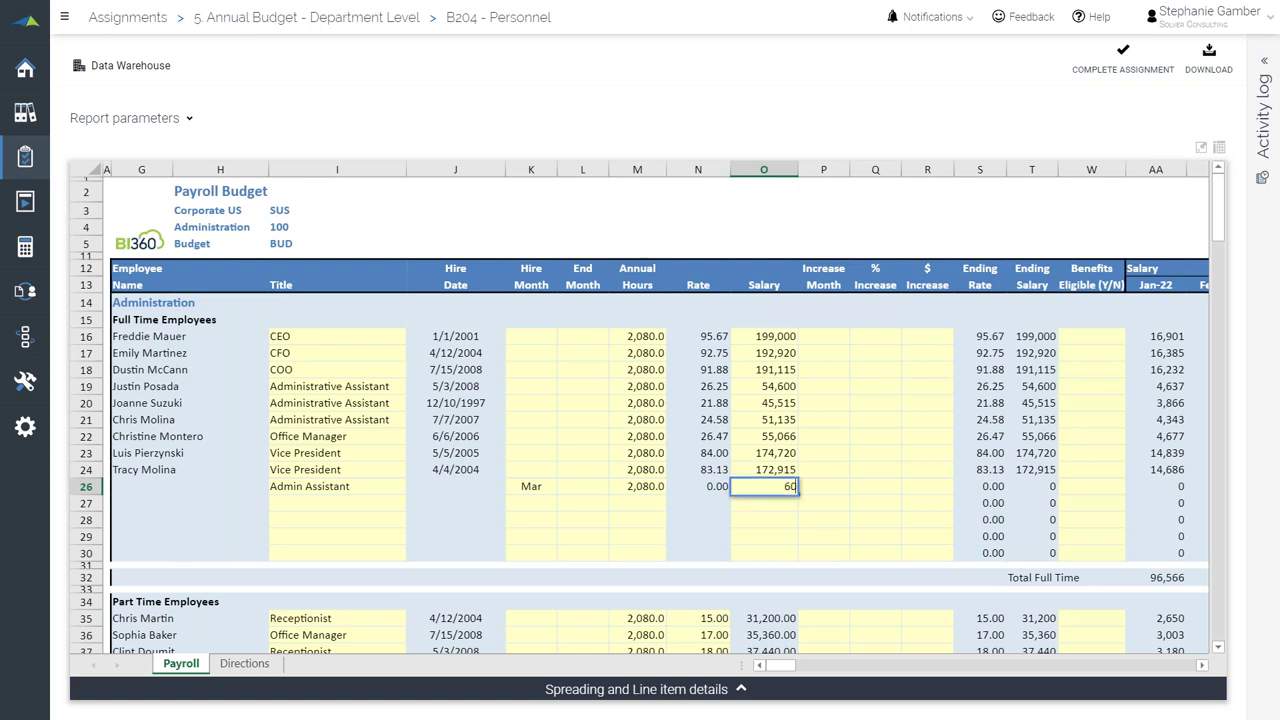
pyautogui.press('Return')
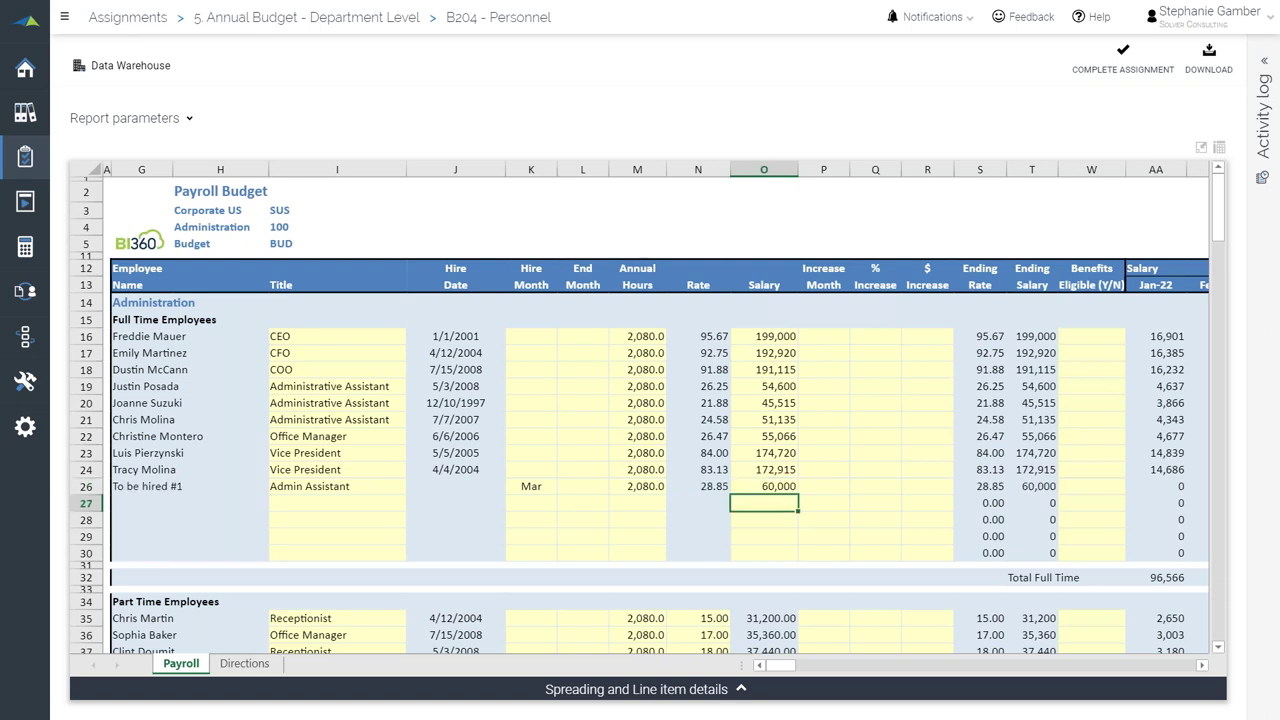
# Review the calculated monthly salary for the new Admin Assistant row from January through May 2022
pyautogui.press('Up')
pyautogui.press('Right')
pyautogui.press('Right')
pyautogui.press('Right')
pyautogui.press('Right')
pyautogui.press('Right')
pyautogui.press('Right')
pyautogui.press('Right')
pyautogui.press('Right')
pyautogui.press('Right')
pyautogui.press('Right')
pyautogui.press('Right')
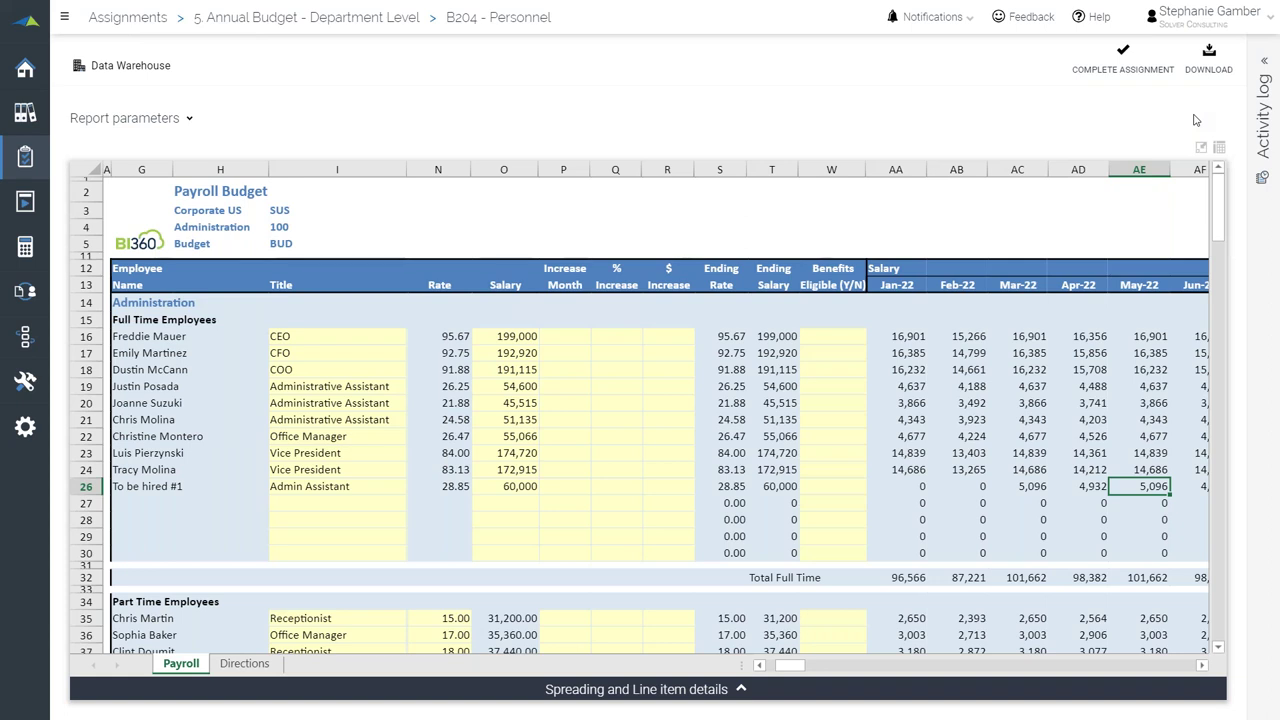
# Show the Personnel assignment's activity log and its comment entry box, and collapse the log again
pyautogui.click(1262, 70)
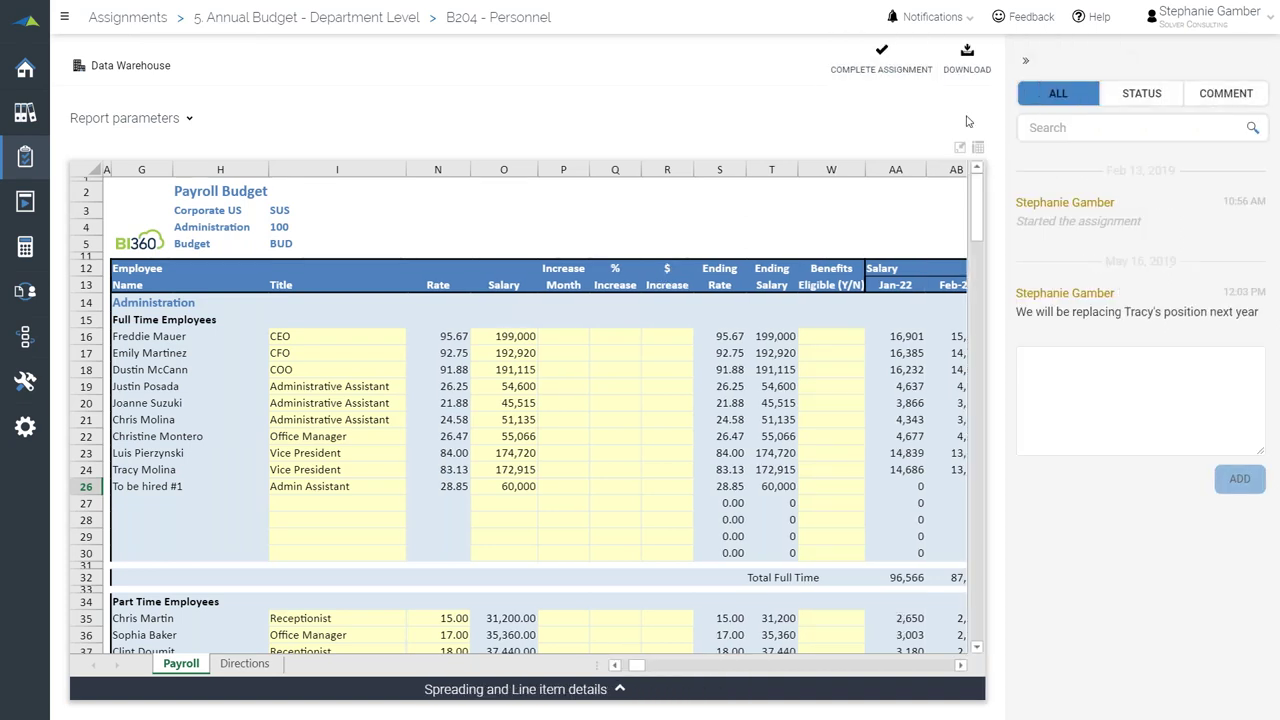
pyautogui.click(1025, 60)
pyautogui.click(1265, 100)
pyautogui.click(1082, 354)
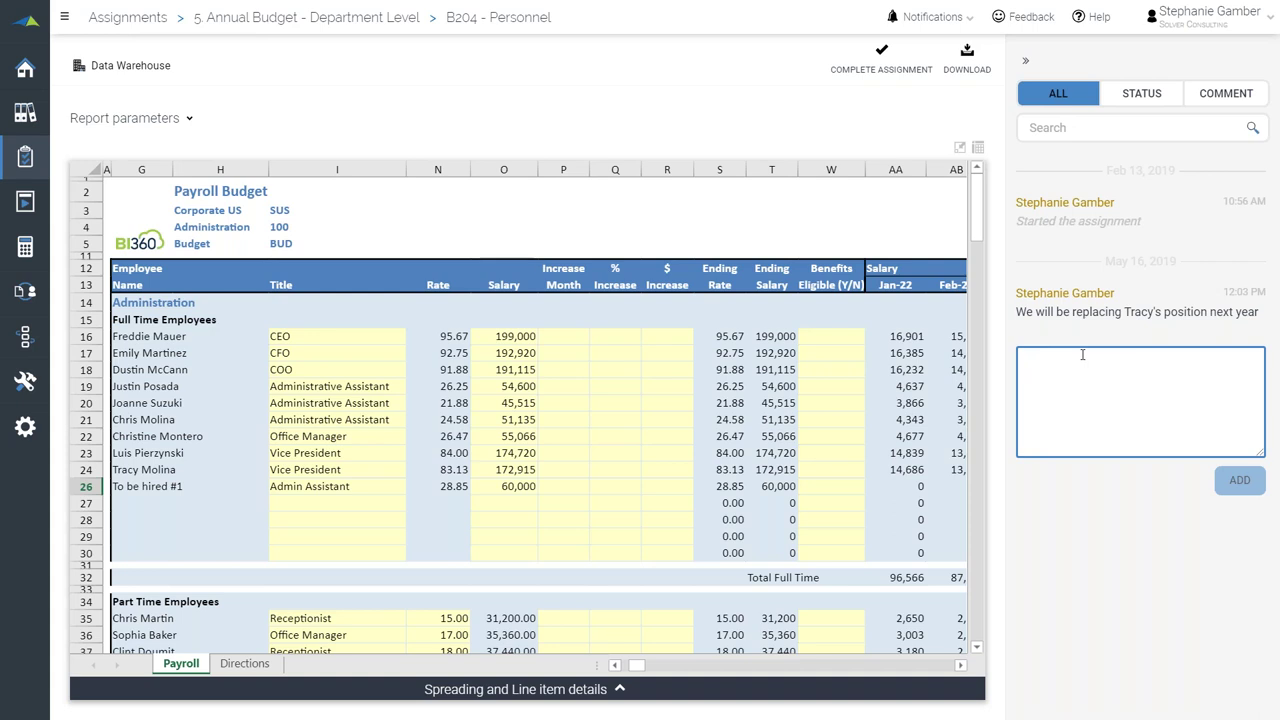
pyautogui.click(1025, 60)
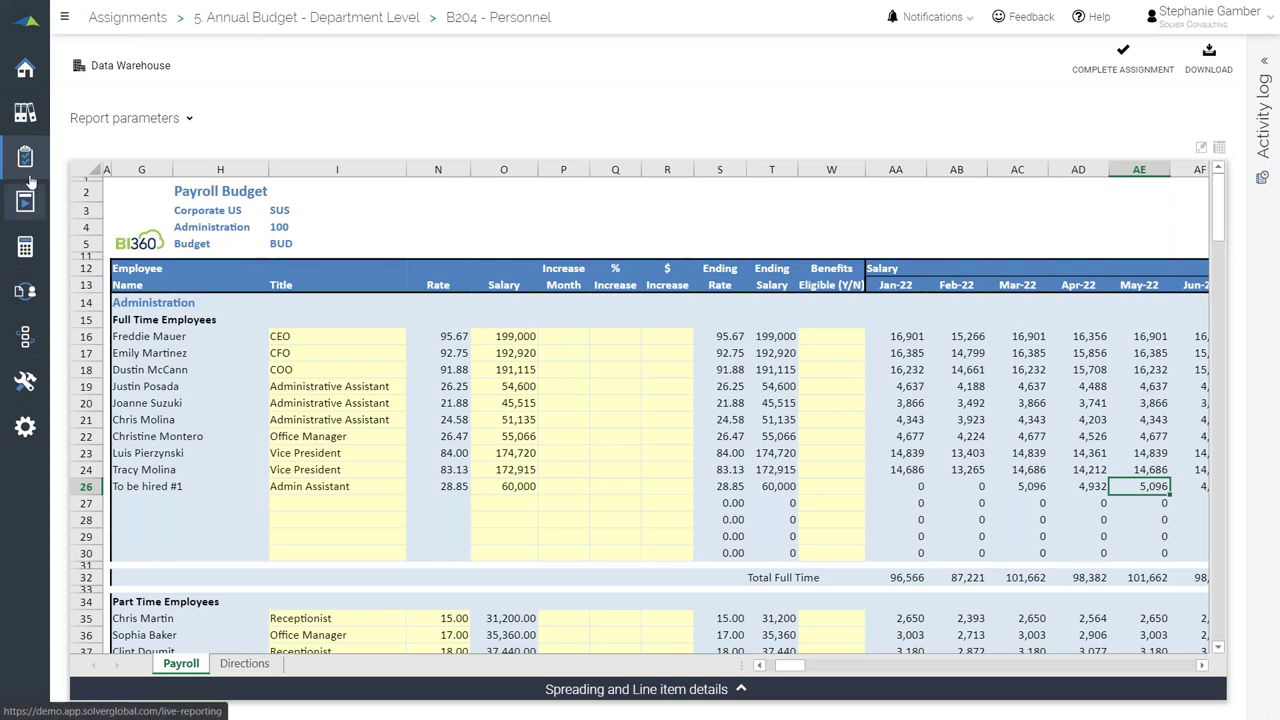
# Leave the Personnel form without saving and open the B210 - Other Expenses form from the 5. Annual Budget - Department Level workflow
pyautogui.click(127, 17)
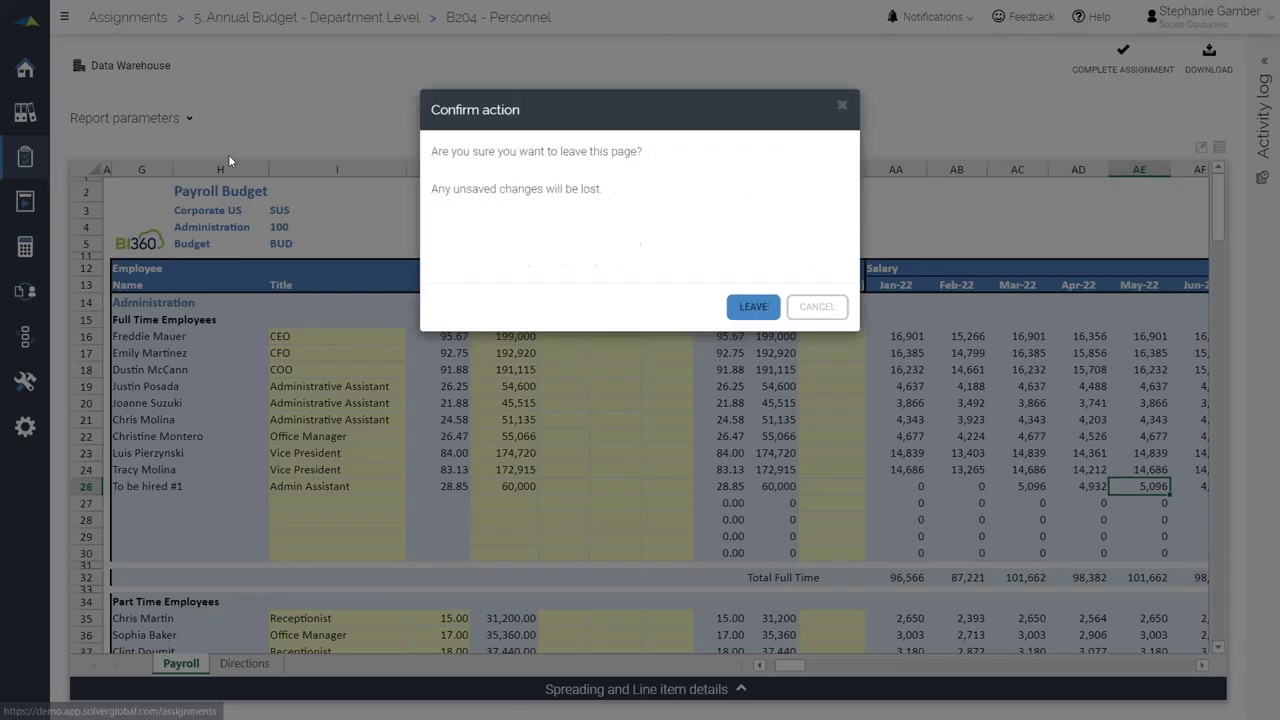
pyautogui.click(754, 303)
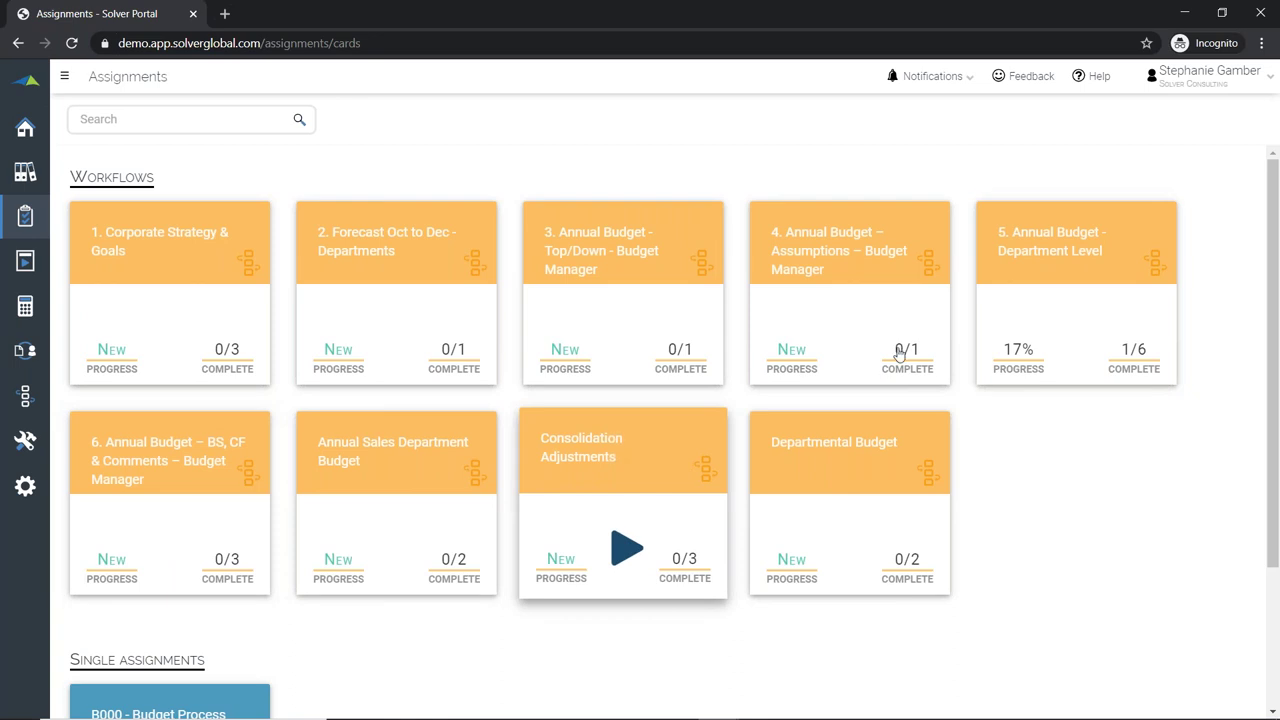
pyautogui.click(1079, 345)
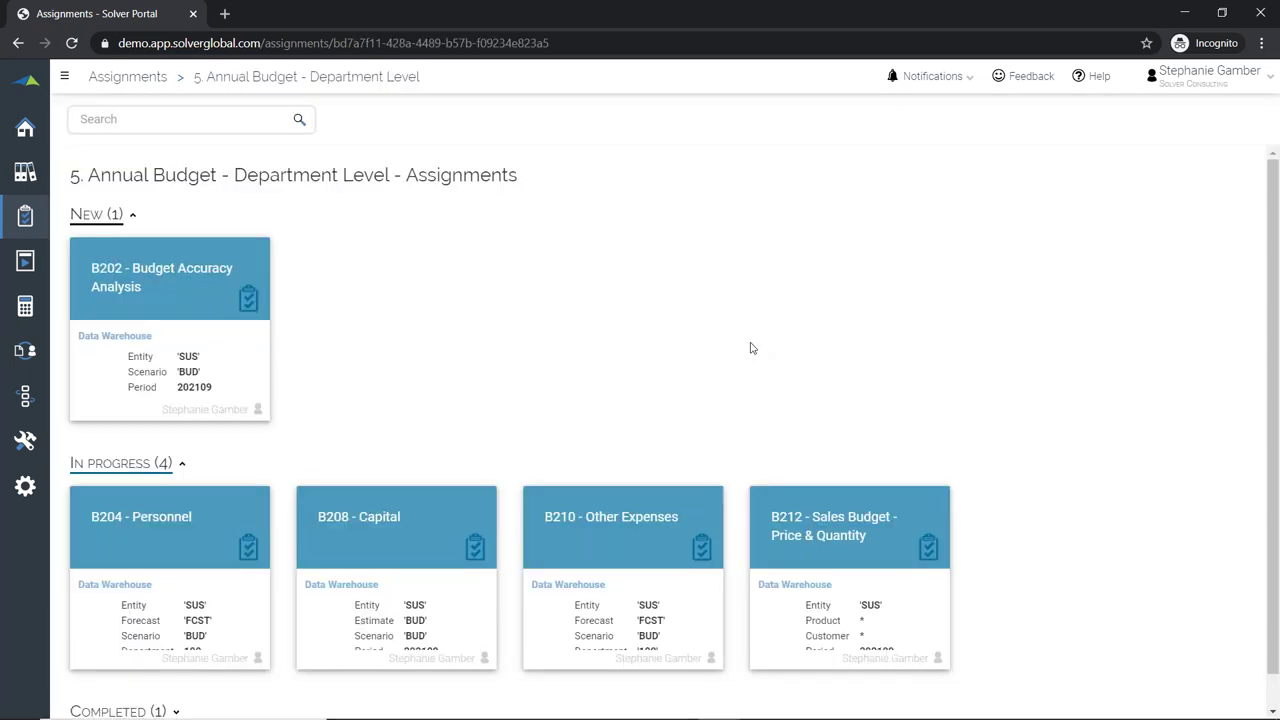
pyautogui.click(616, 625)
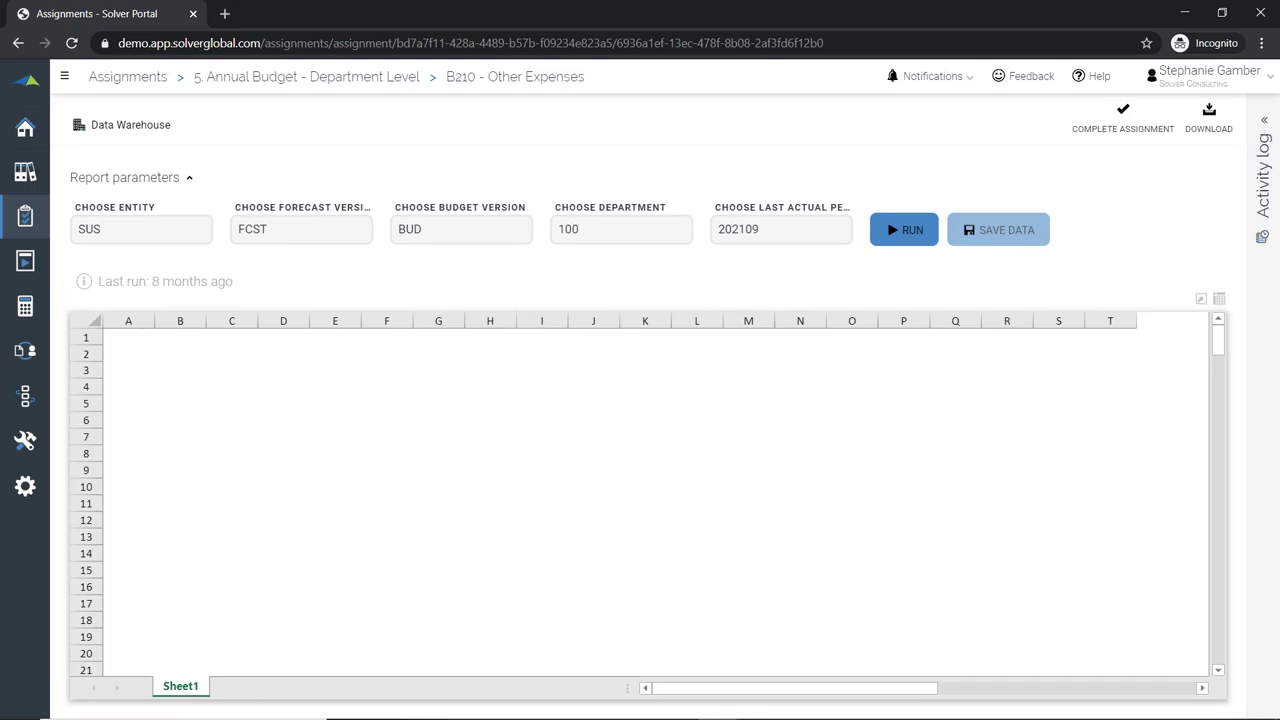
pyautogui.click(1202, 301)
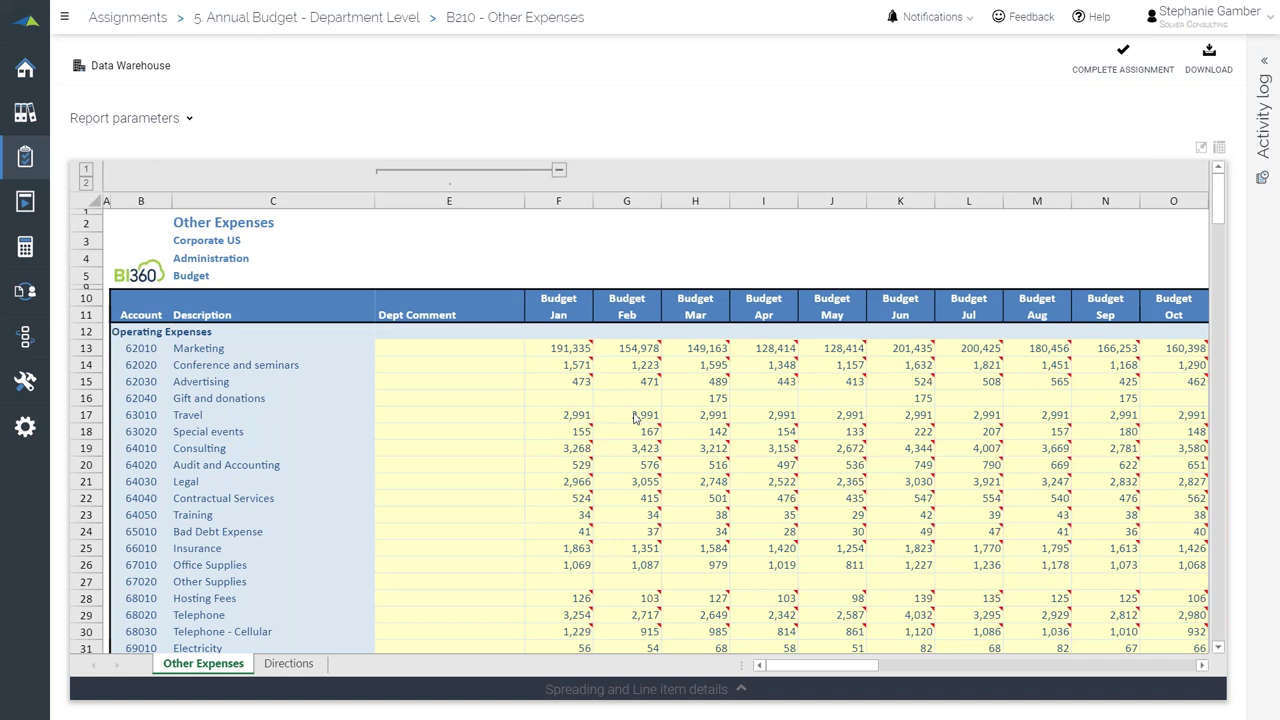
# Check the locked-cell comments on the January budget amounts for Marketing and for Conference and seminars
pyautogui.click(586, 350)
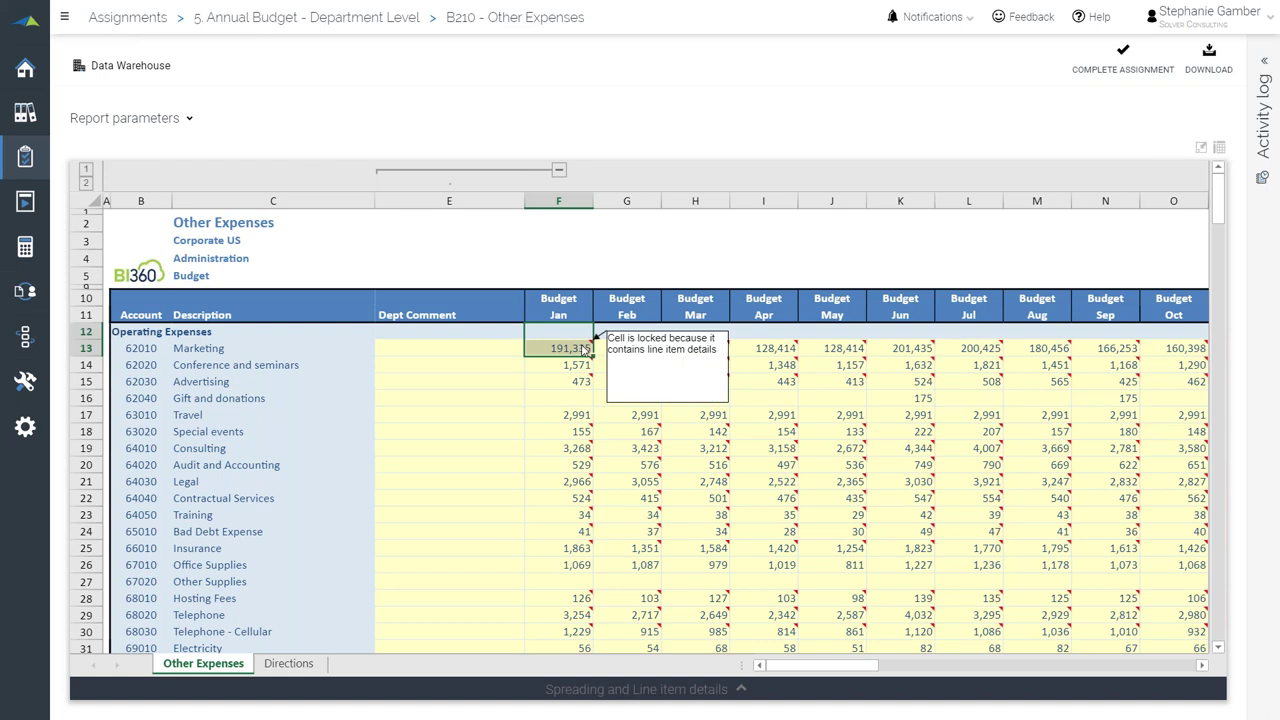
pyautogui.click(586, 349)
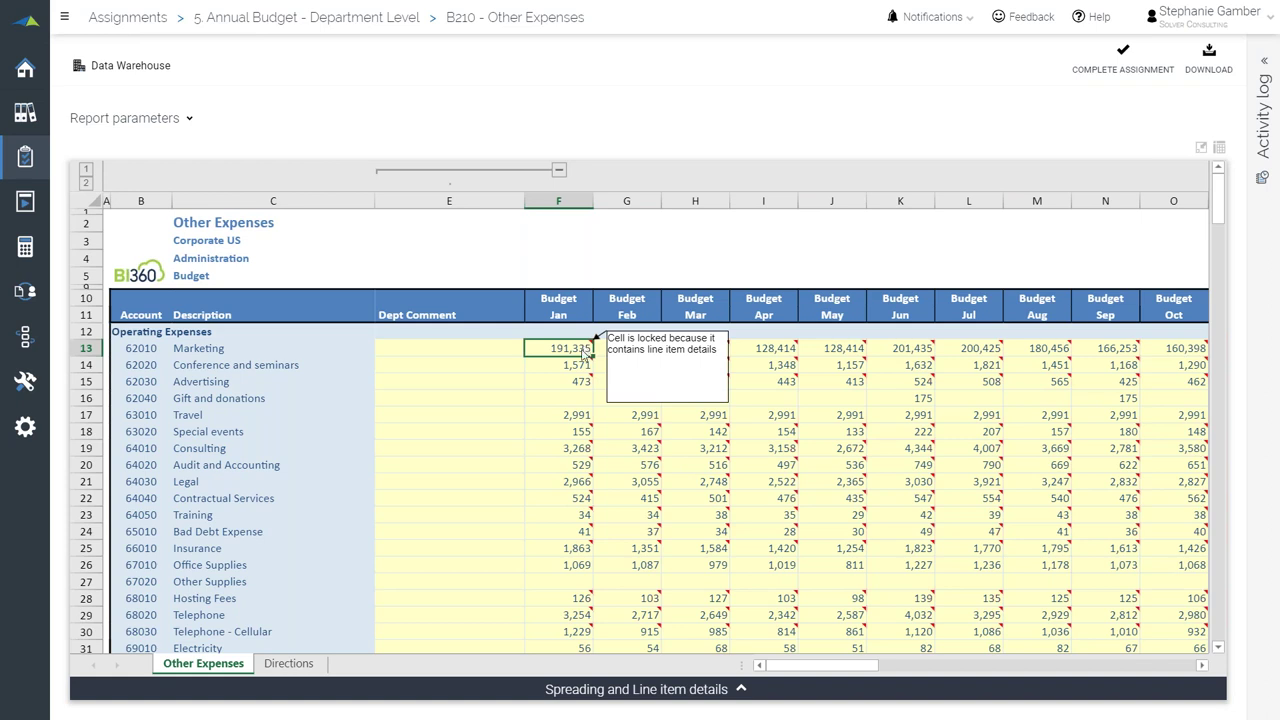
pyautogui.click(577, 368)
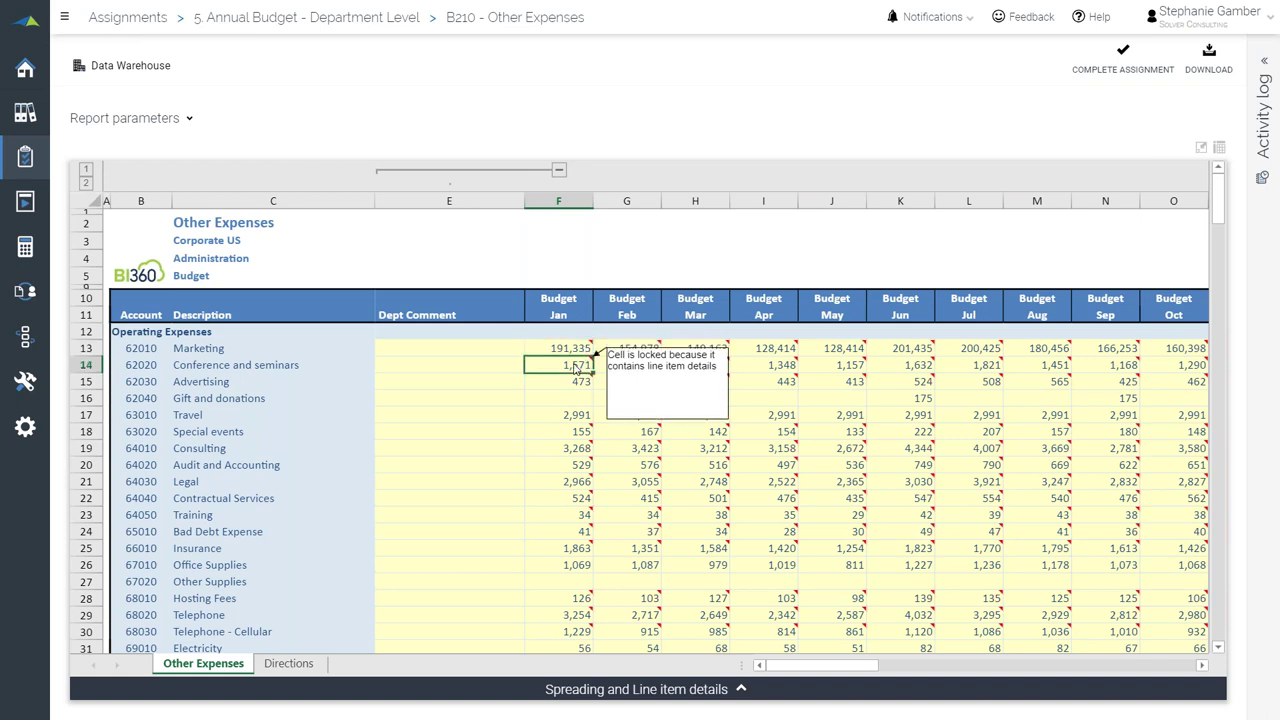
# Review the Conference and seminars row across the budget months, the 2023 total and the 2022 actual and forecast columns
pyautogui.press('Right')
pyautogui.press('Right')
pyautogui.press('Right')
pyautogui.press('Right')
pyautogui.press('Right')
pyautogui.press('Right')
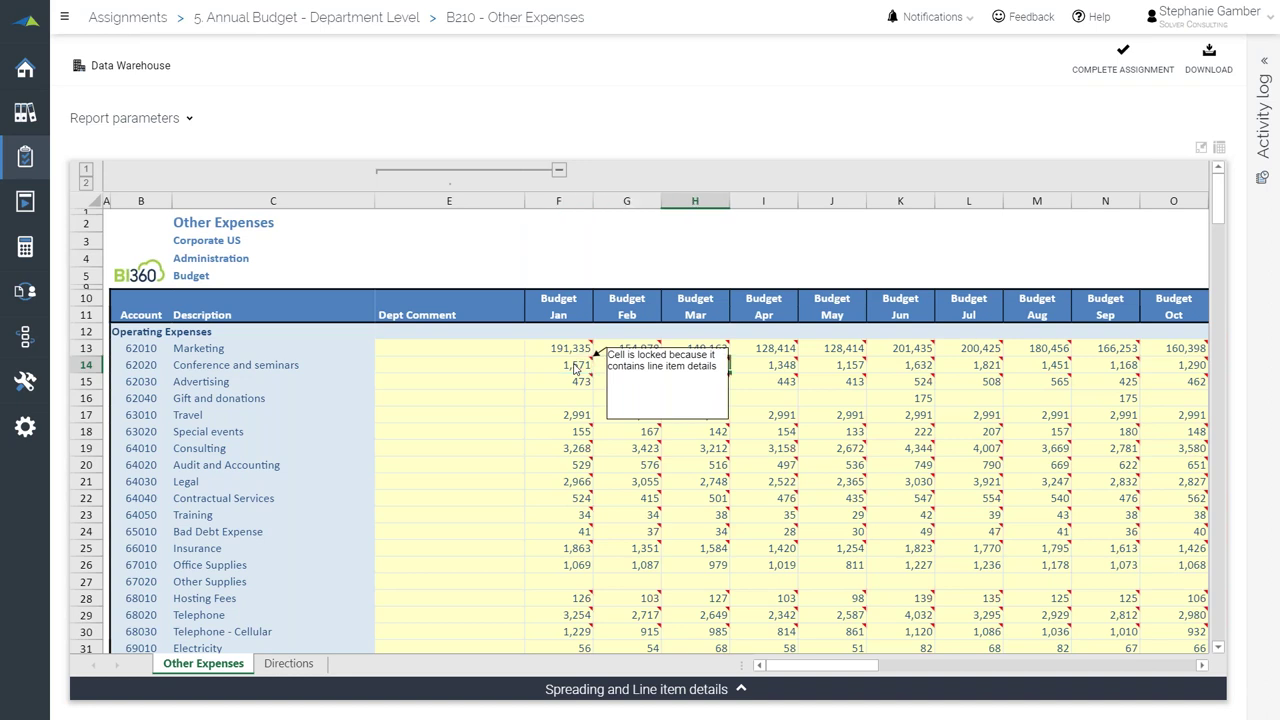
pyautogui.press('Right')
pyautogui.press('Right')
pyautogui.press('Right')
pyautogui.press('Right')
pyautogui.press('Right')
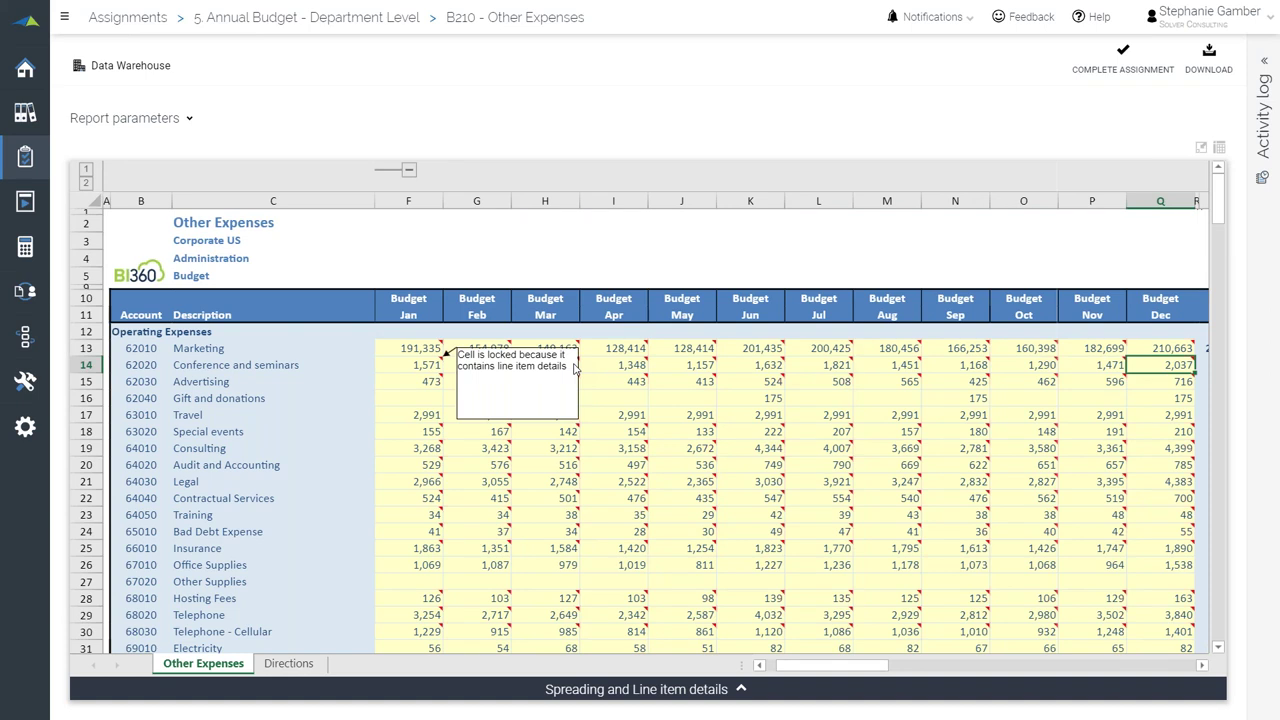
pyautogui.press('Right')
pyautogui.press('Right')
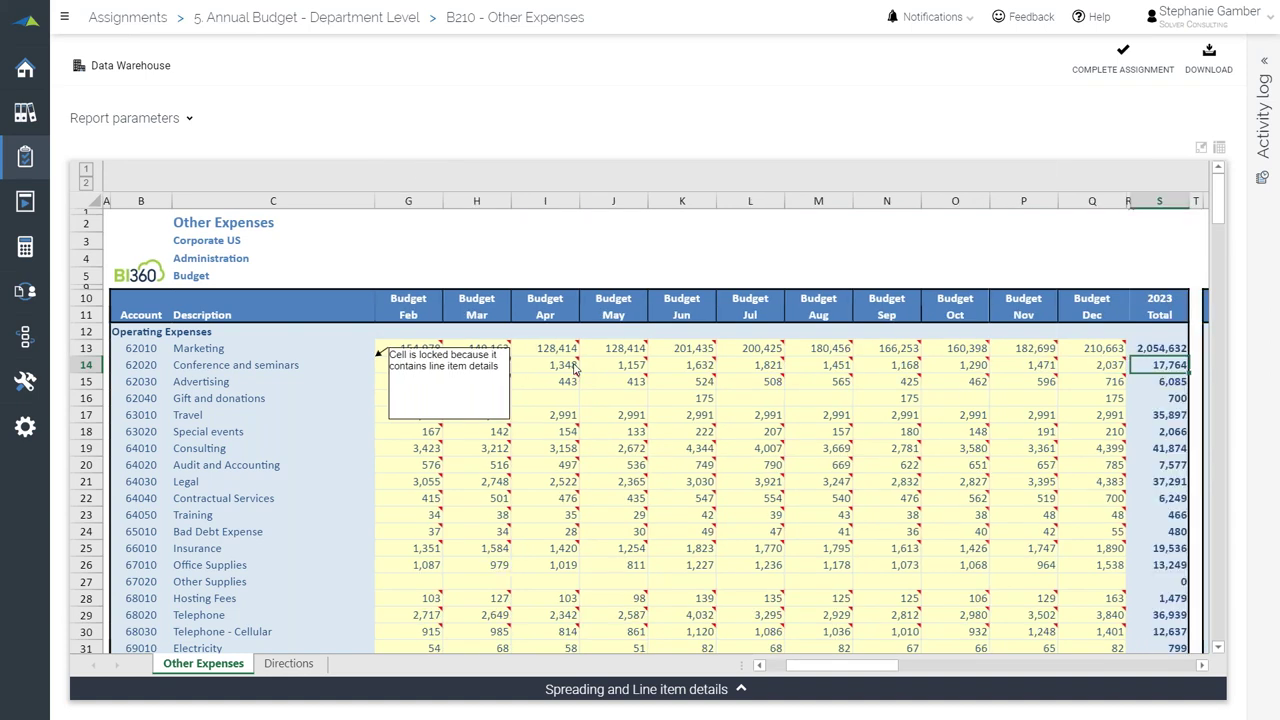
pyautogui.press('Right')
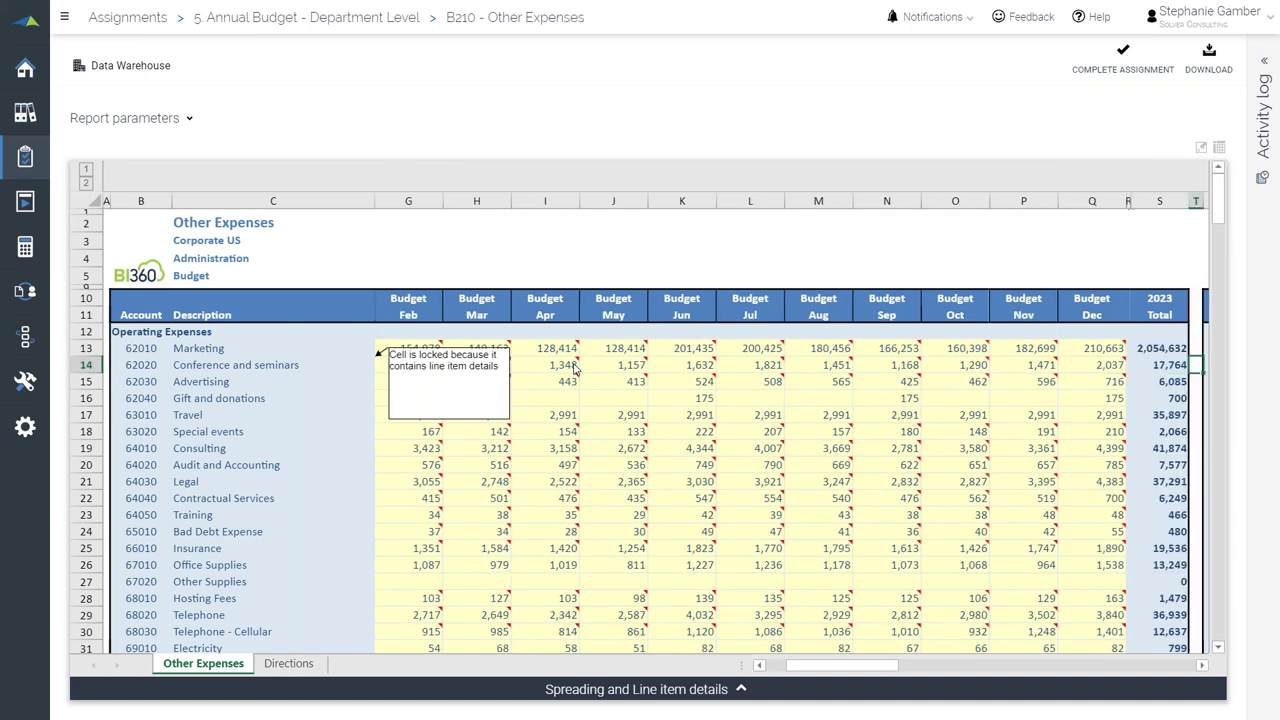
pyautogui.press('Right')
pyautogui.press('Right')
pyautogui.press('Right')
pyautogui.press('Right')
pyautogui.press('Right')
pyautogui.press('Right')
pyautogui.press('Right')
pyautogui.press('Right')
pyautogui.press('Right')
pyautogui.press('Right')
pyautogui.press('Right')
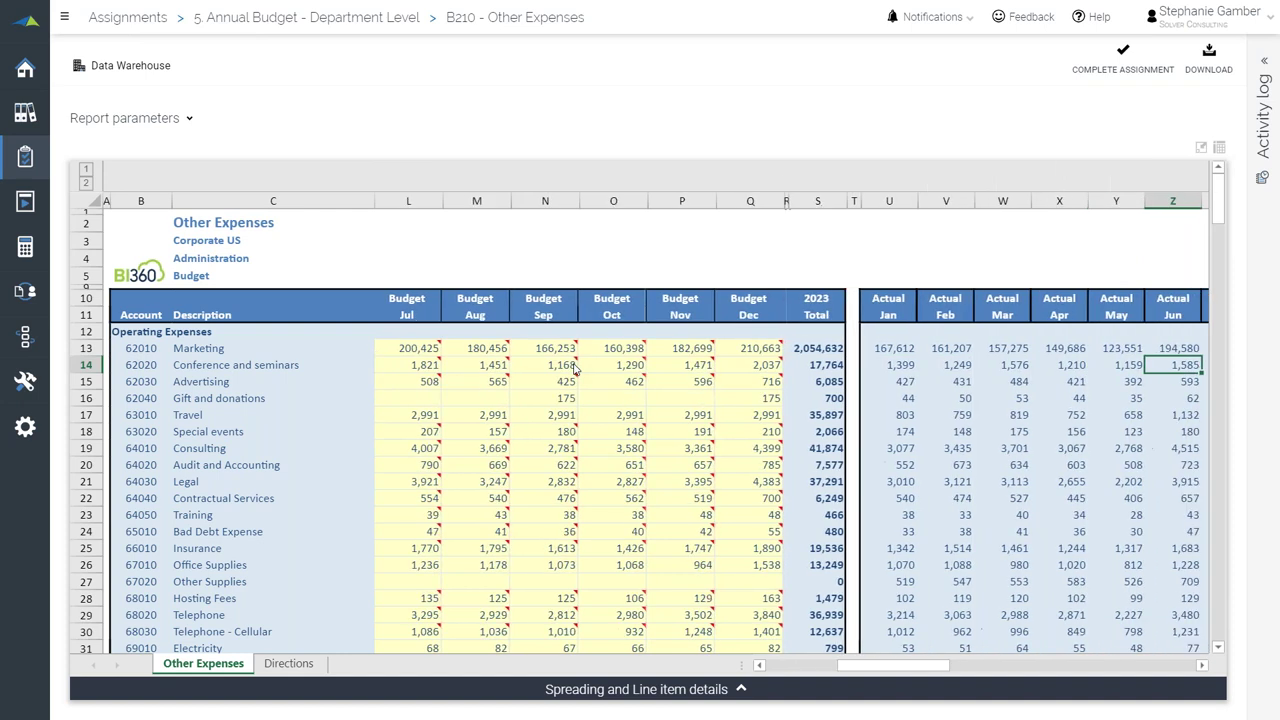
pyautogui.press('Right')
pyautogui.press('Right')
pyautogui.press('Right')
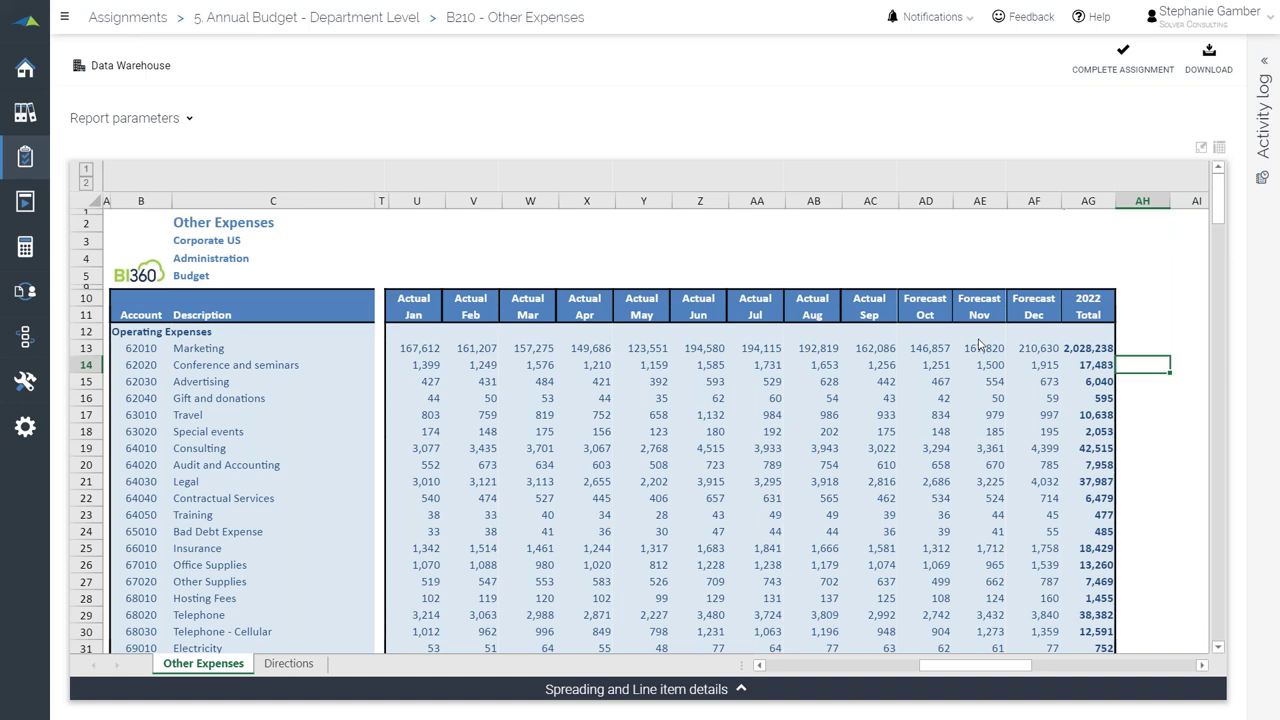
# Bring up the drilldown choices for the January actual Marketing amount and choose General Ledger Detail
pyautogui.click(436, 350)
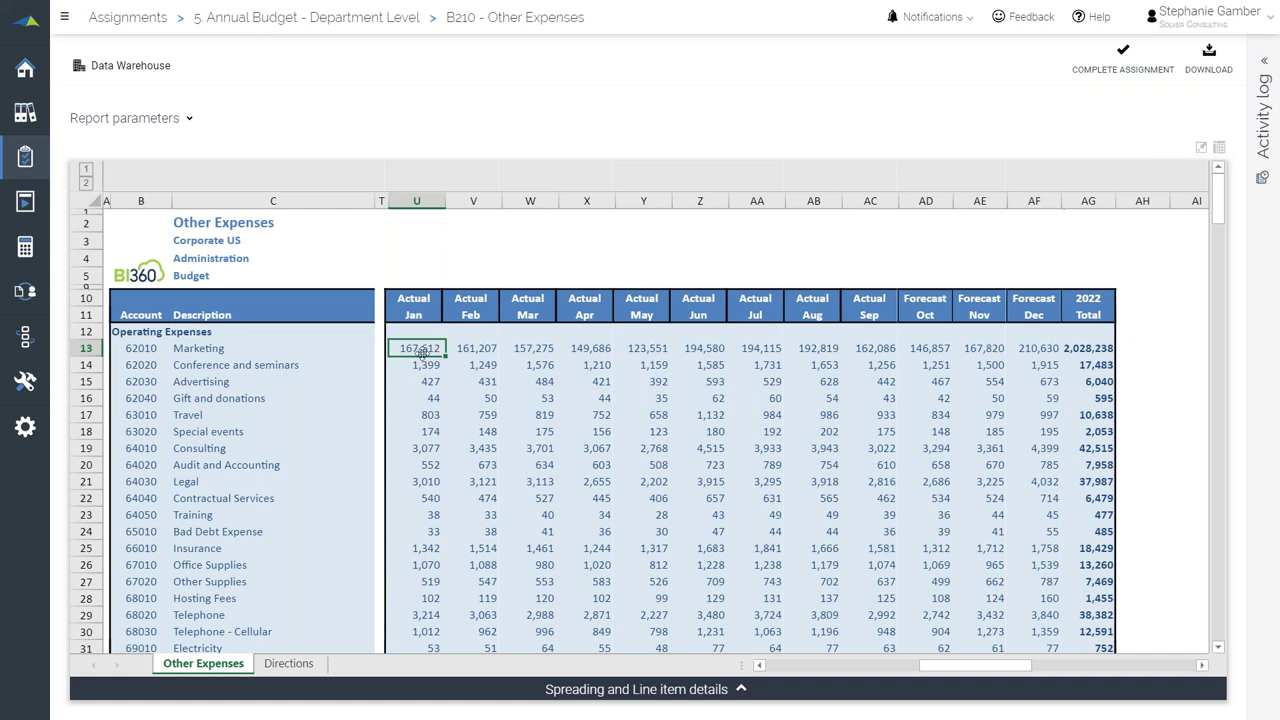
pyautogui.click(421, 349)
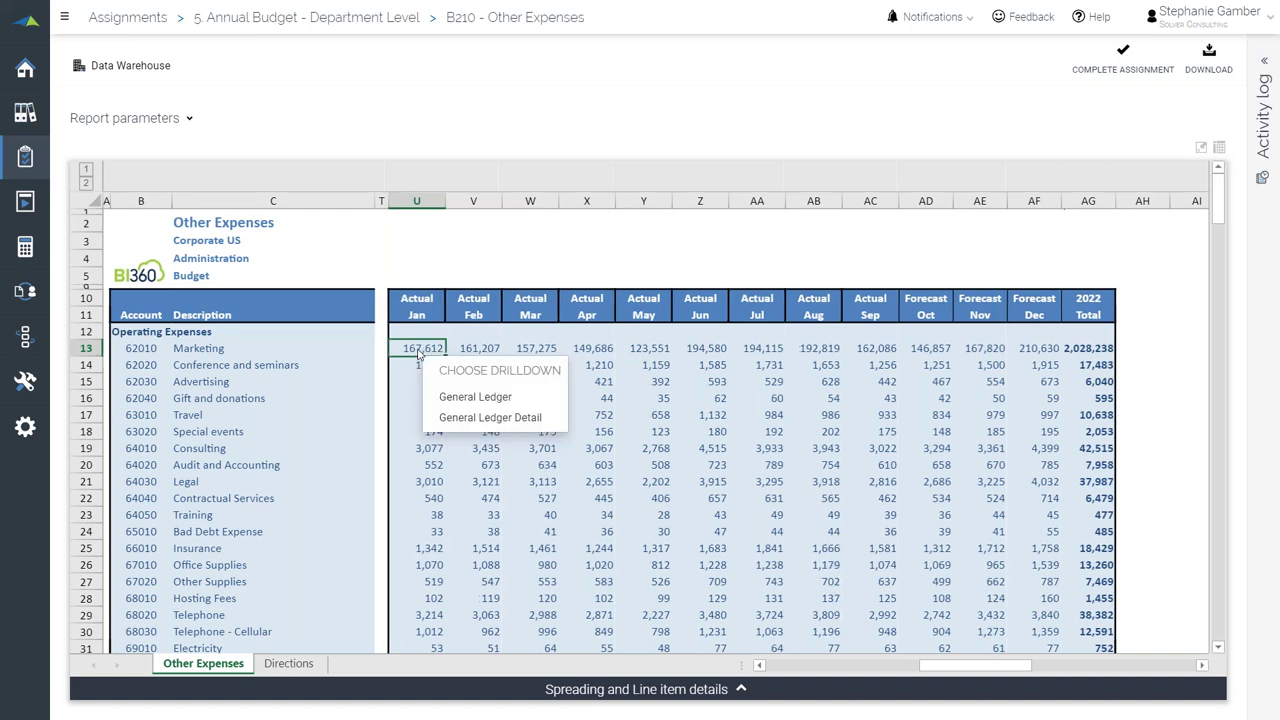
pyautogui.click(500, 417)
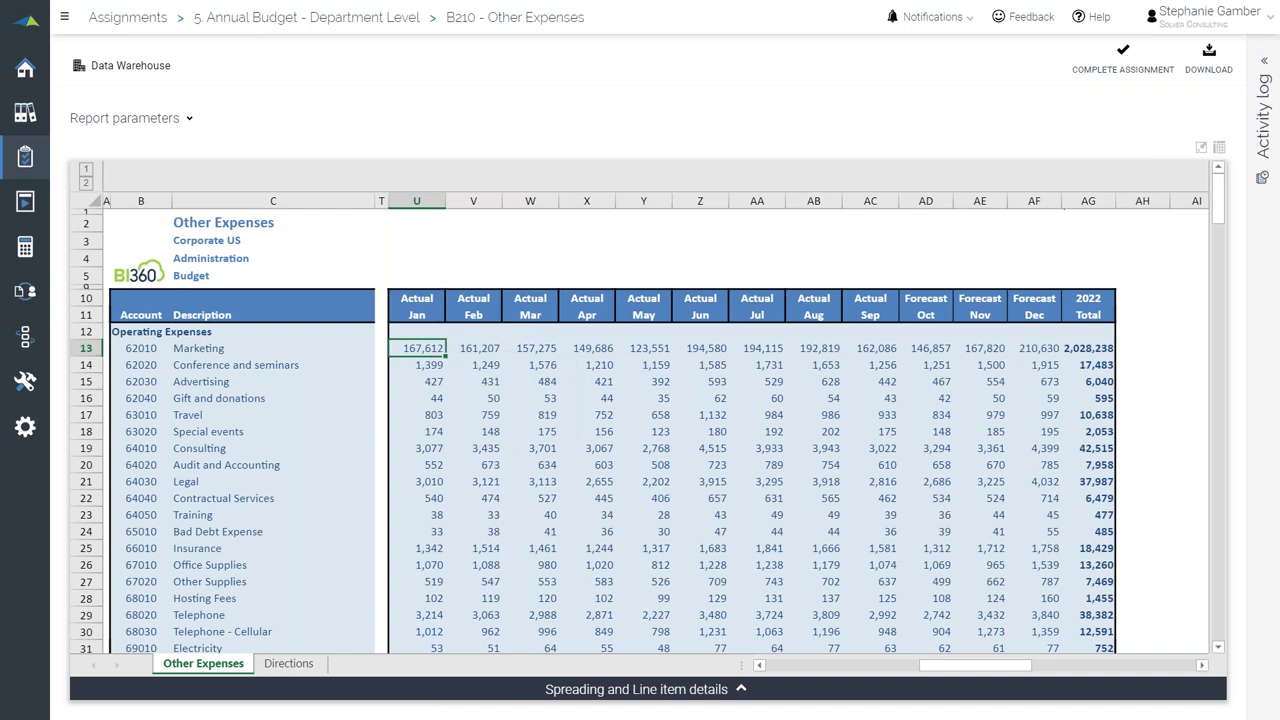
# Return to the budget months and show the line item details behind the January Marketing budget
pyautogui.click(785, 672)
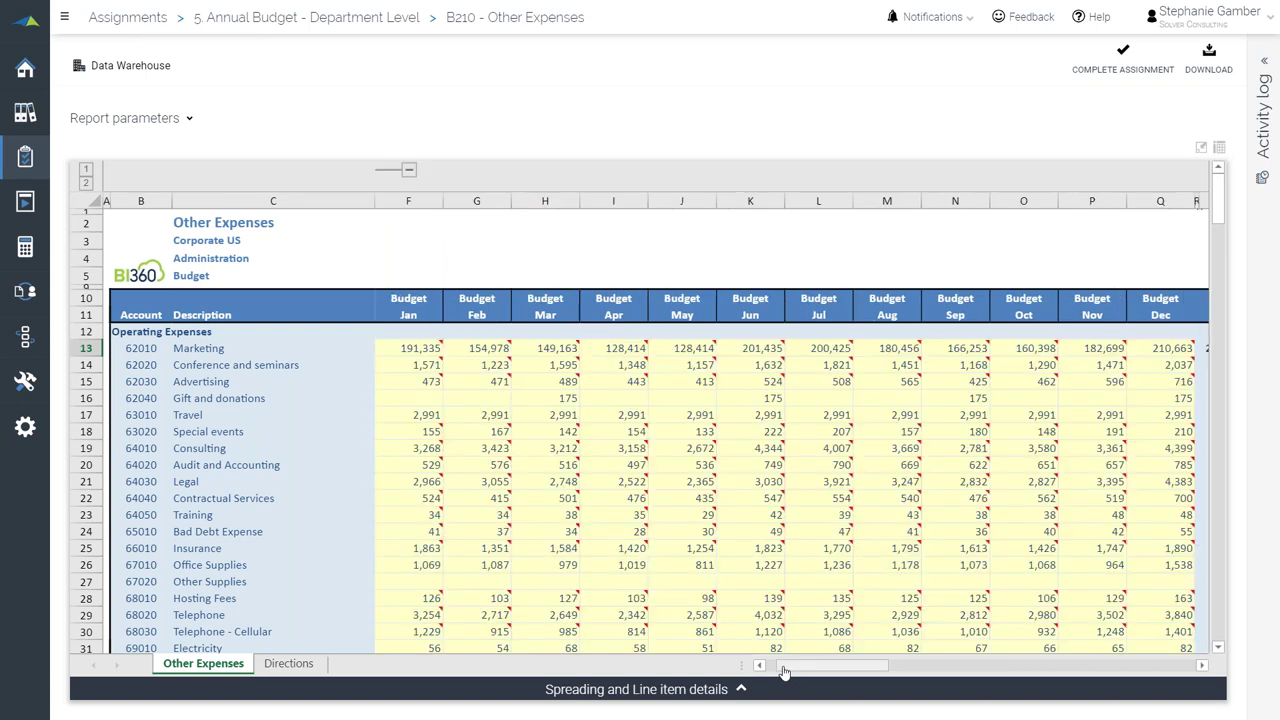
pyautogui.click(759, 667)
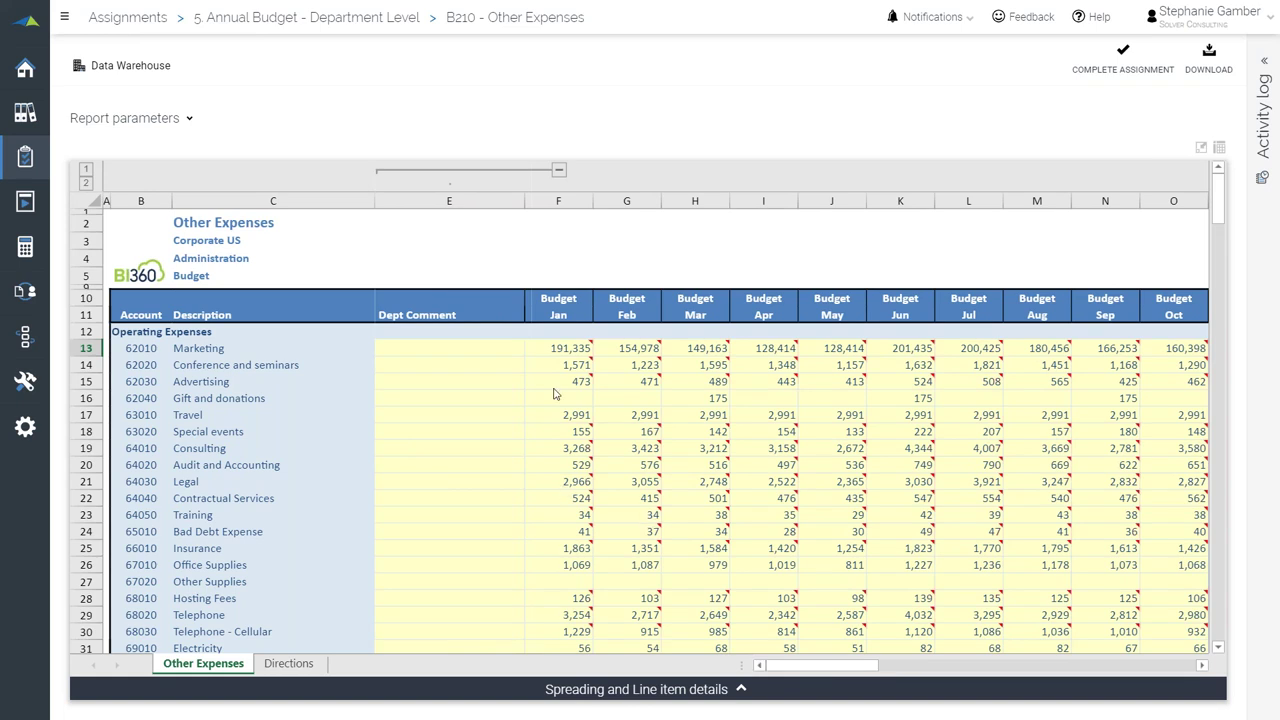
pyautogui.click(563, 349)
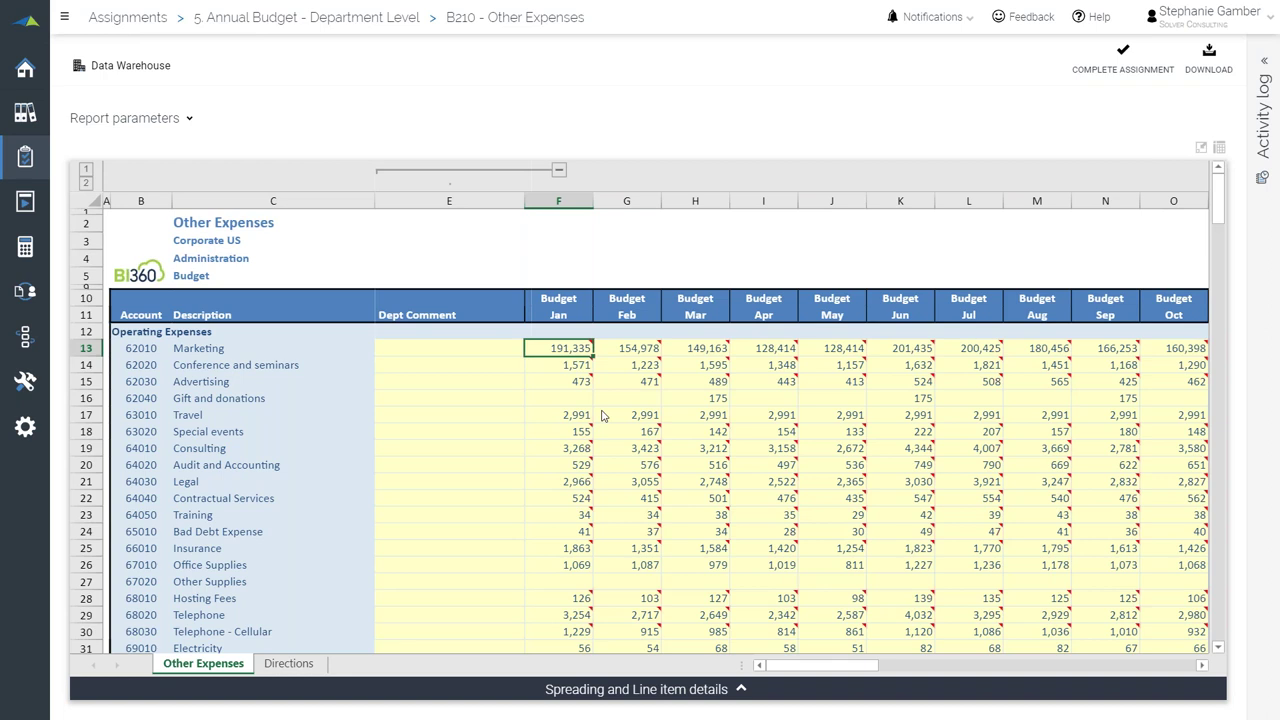
pyautogui.click(727, 692)
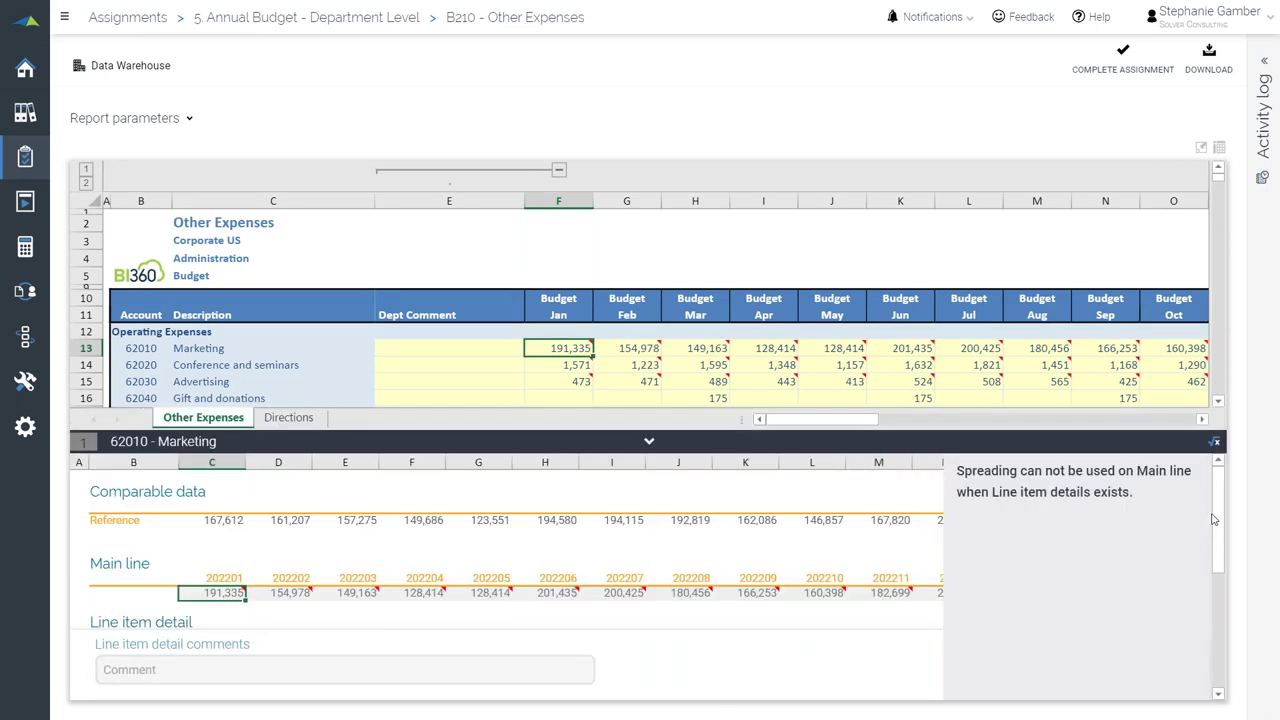
pyautogui.moveTo(1218, 519); pyautogui.dragTo(1206, 573)
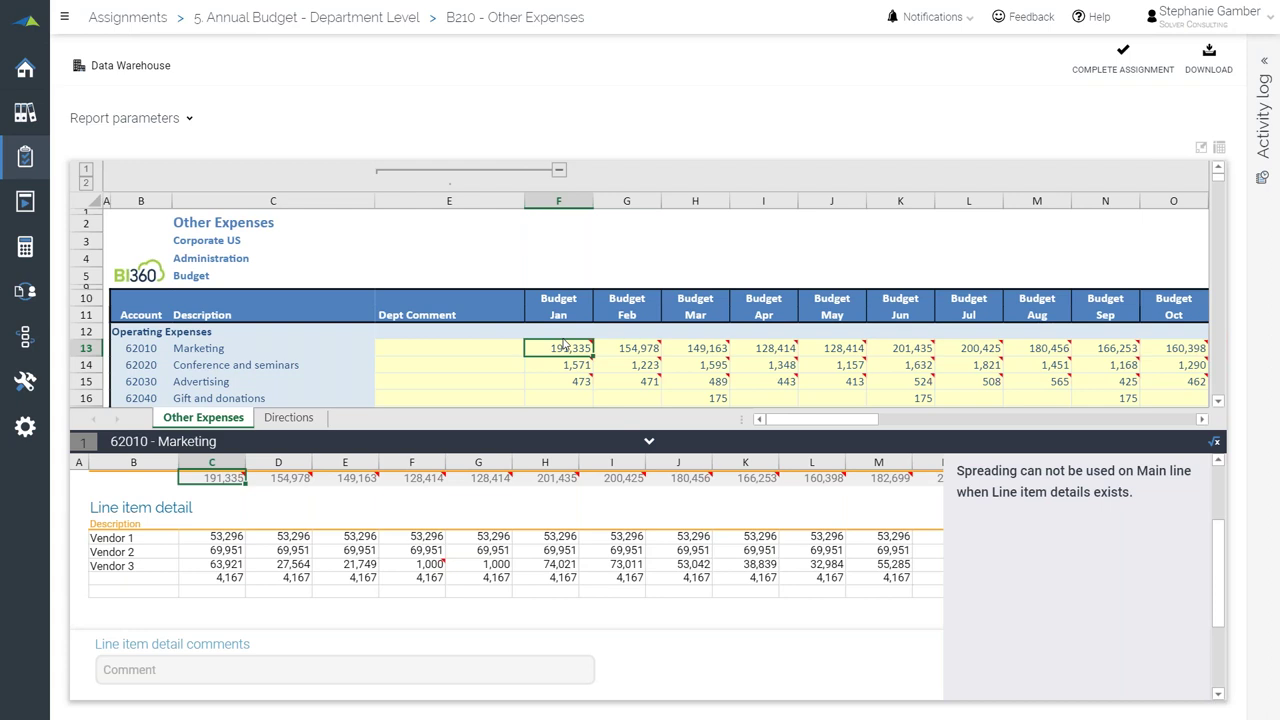
# Enter Vendor 4 as the description of the fourth Marketing line item
pyautogui.click(122, 578)
pyautogui.write('Vendor 4')
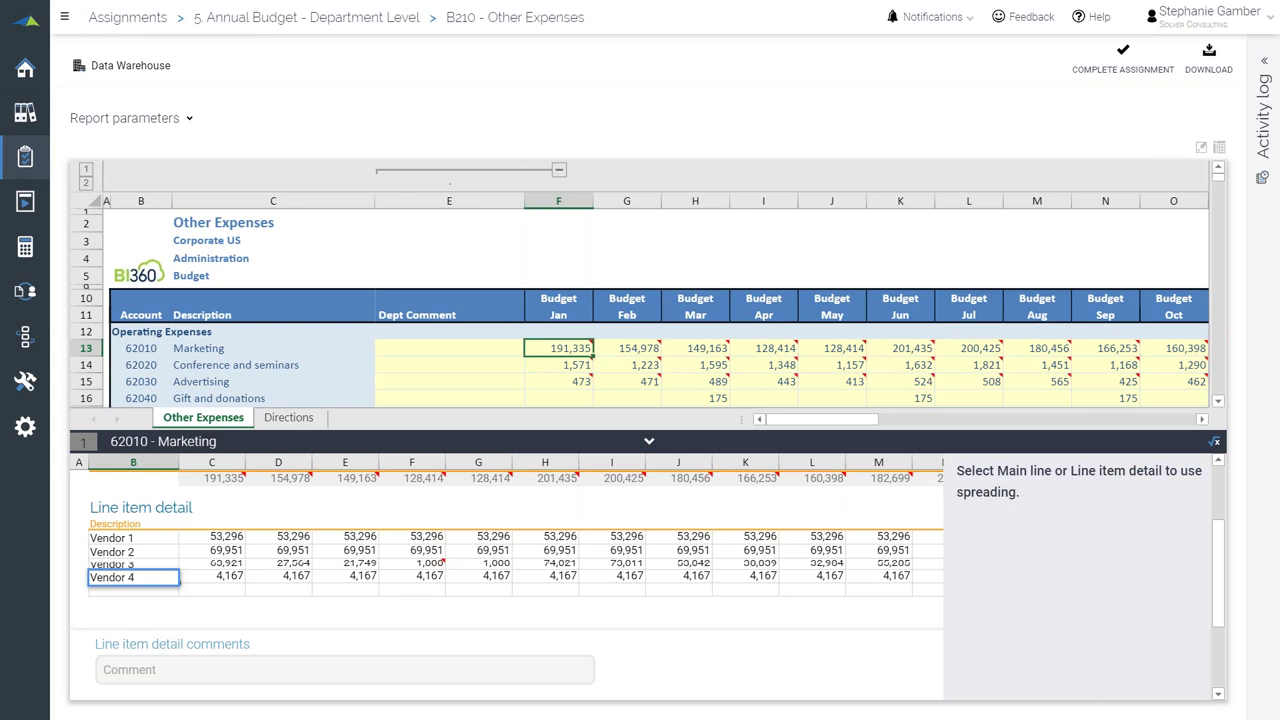
pyautogui.press('Tab')
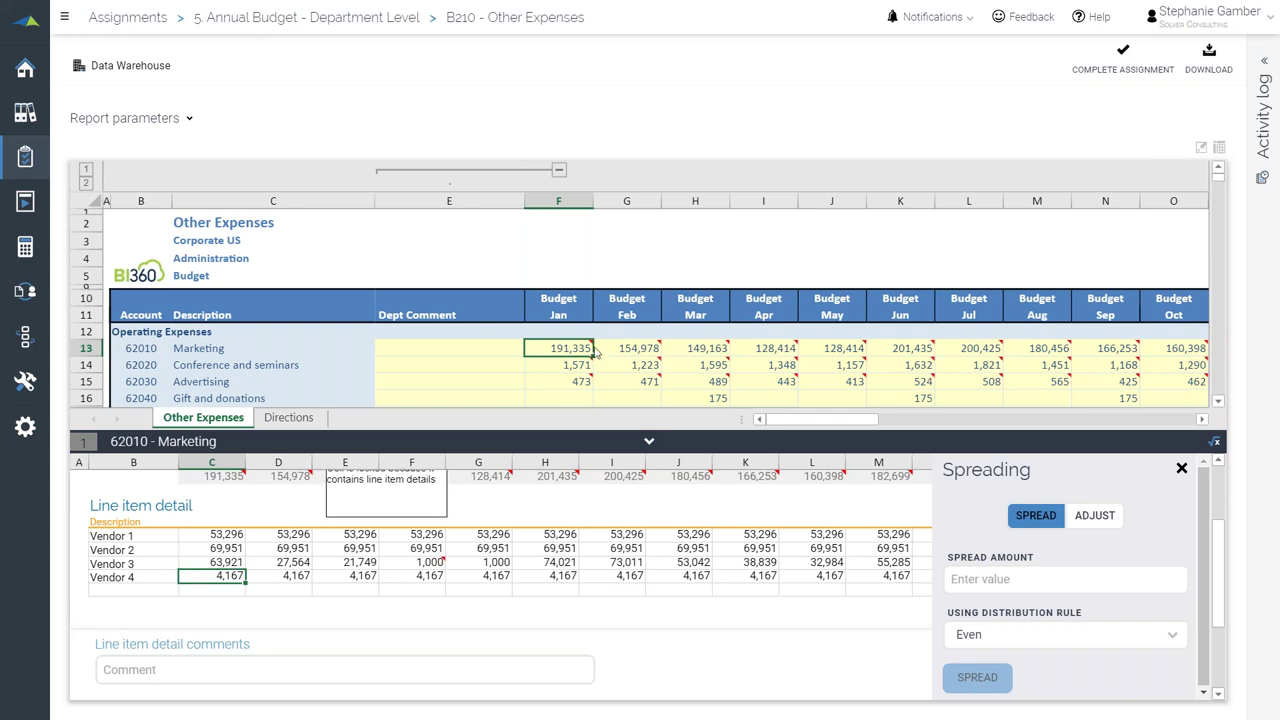
# Check the locked-cell comments in the January budget column and show the spreading and line item details for Advertising
pyautogui.moveTo(590, 350)
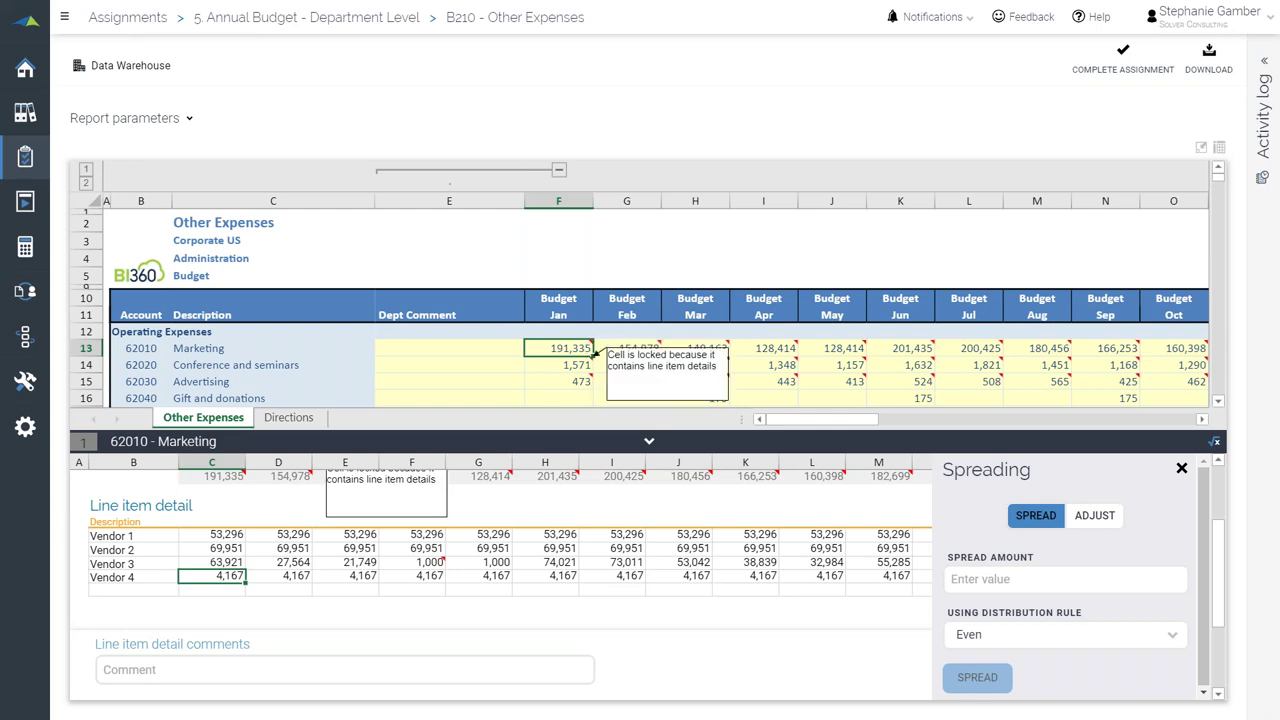
pyautogui.moveTo(577, 386)
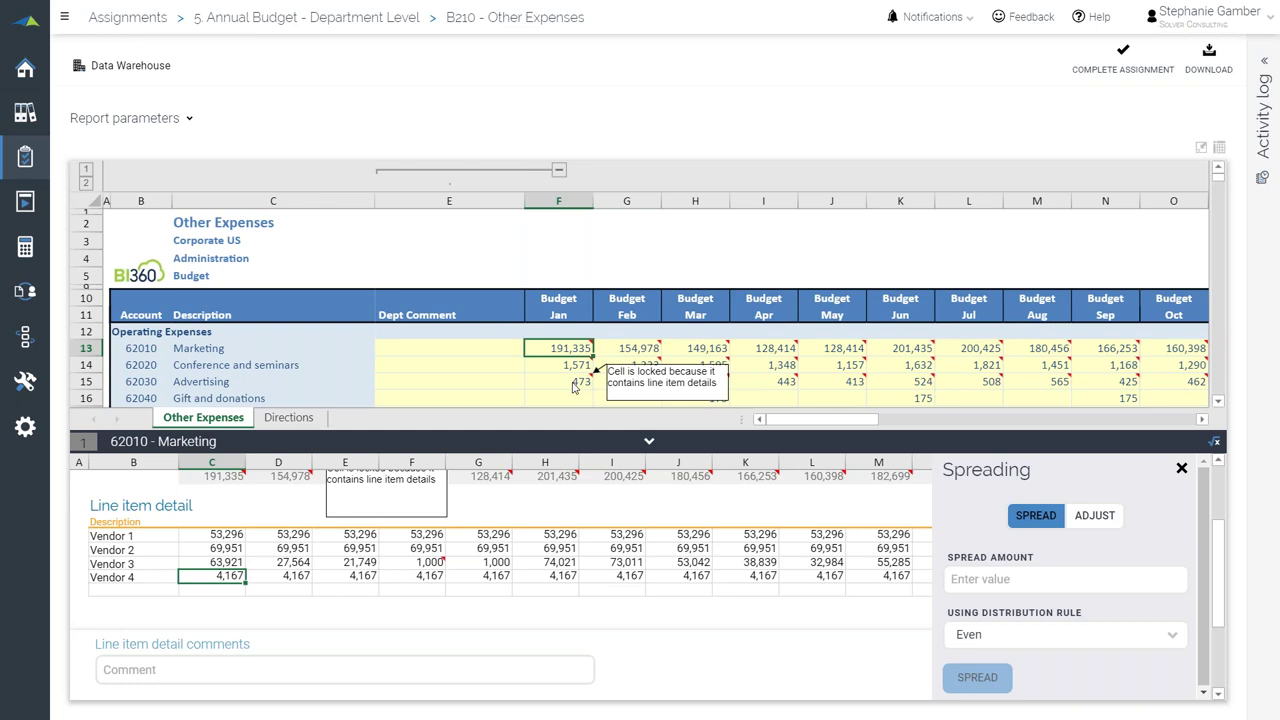
pyautogui.click(575, 387)
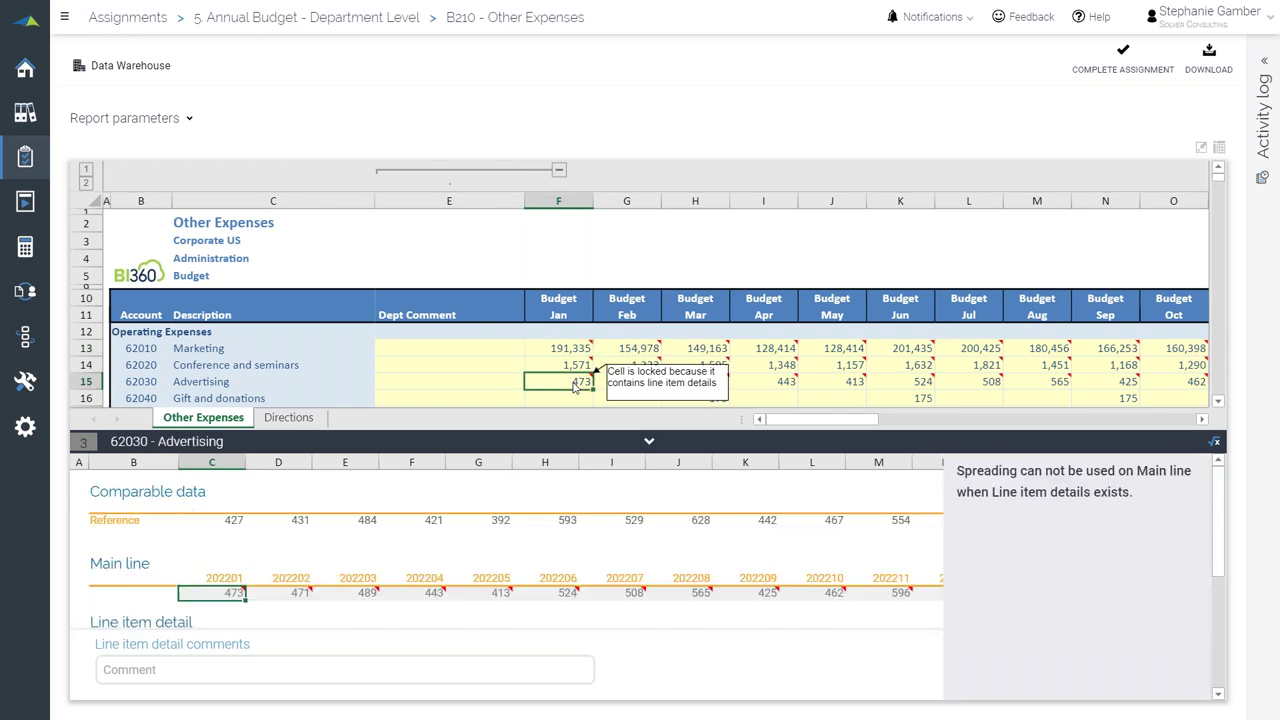
# Spread 5000 across the budget months of Gift and donations using the Even distribution rule
pyautogui.click(921, 401)
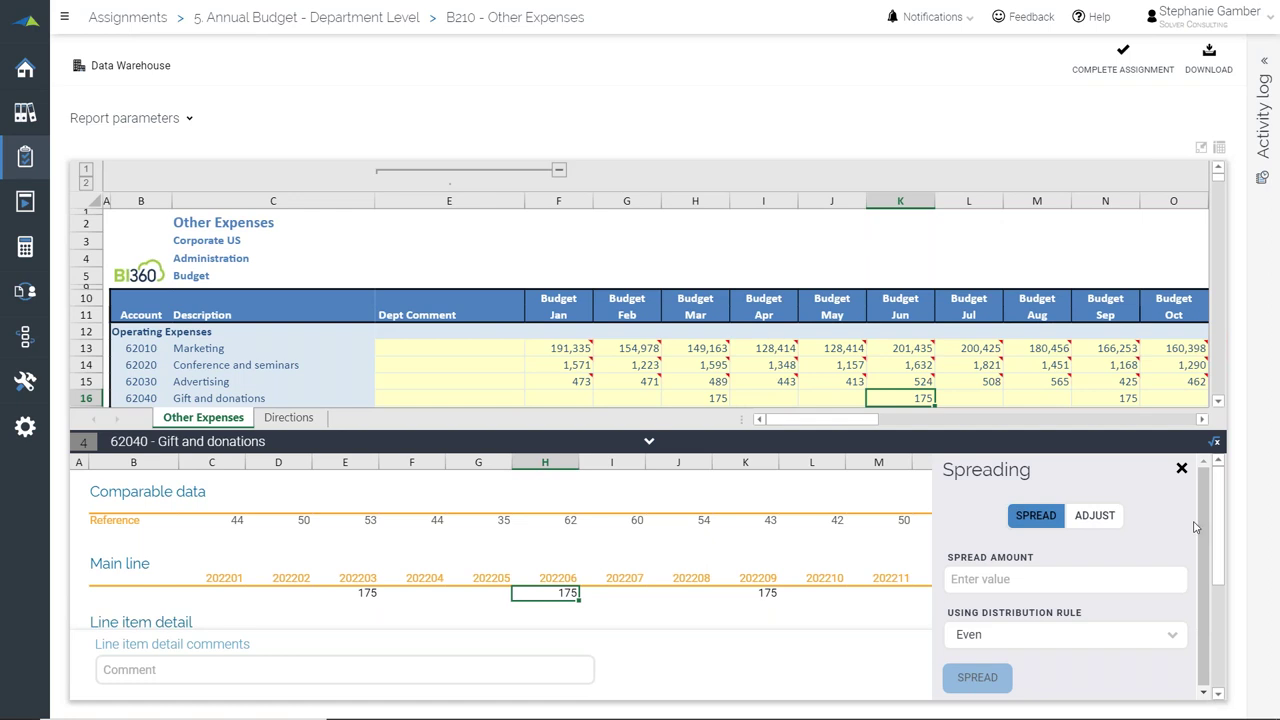
pyautogui.click(1090, 574)
pyautogui.write('5000')
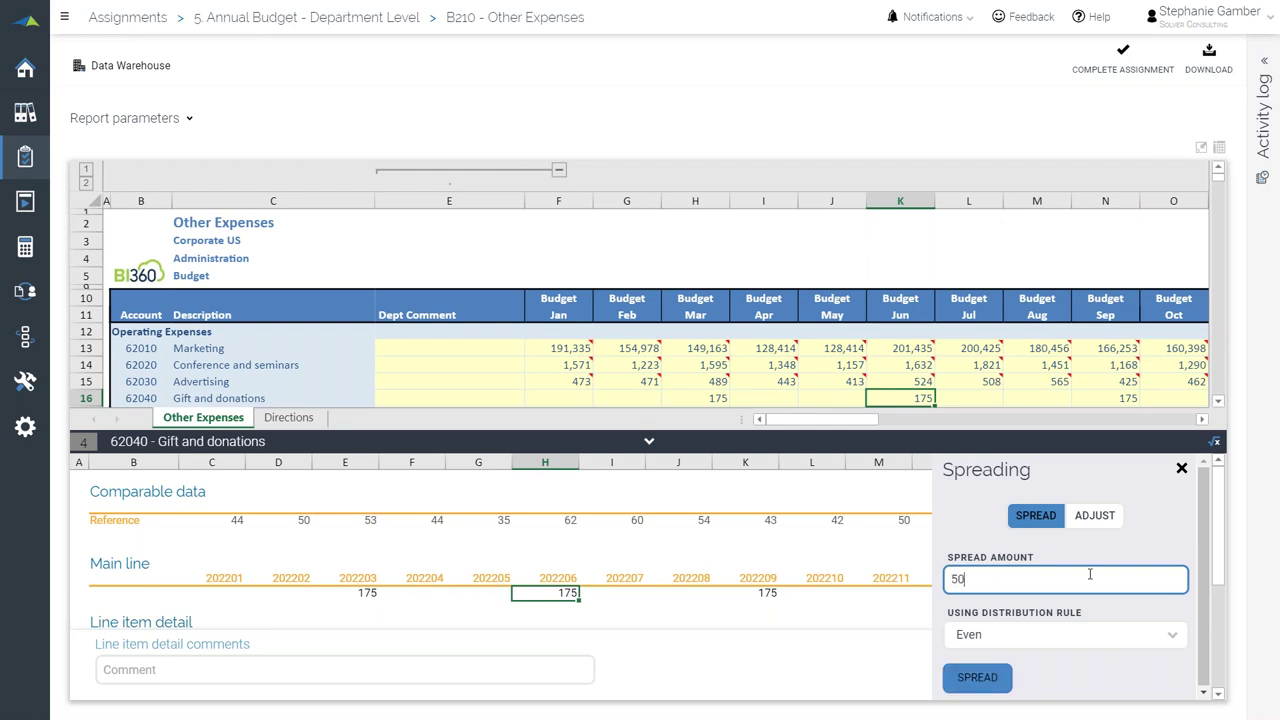
pyautogui.click(1000, 677)
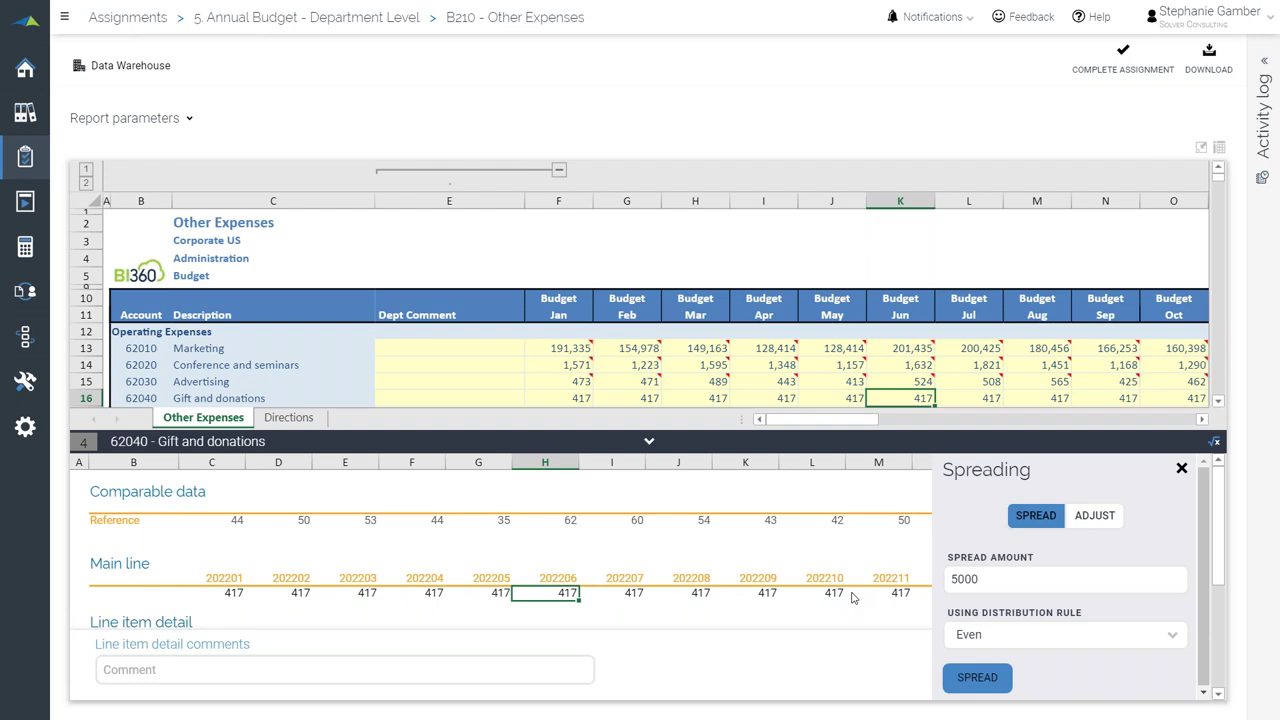
# Spread 5000 across the budget months of Gift and donations using the Reference distribution rule
pyautogui.click(1176, 637)
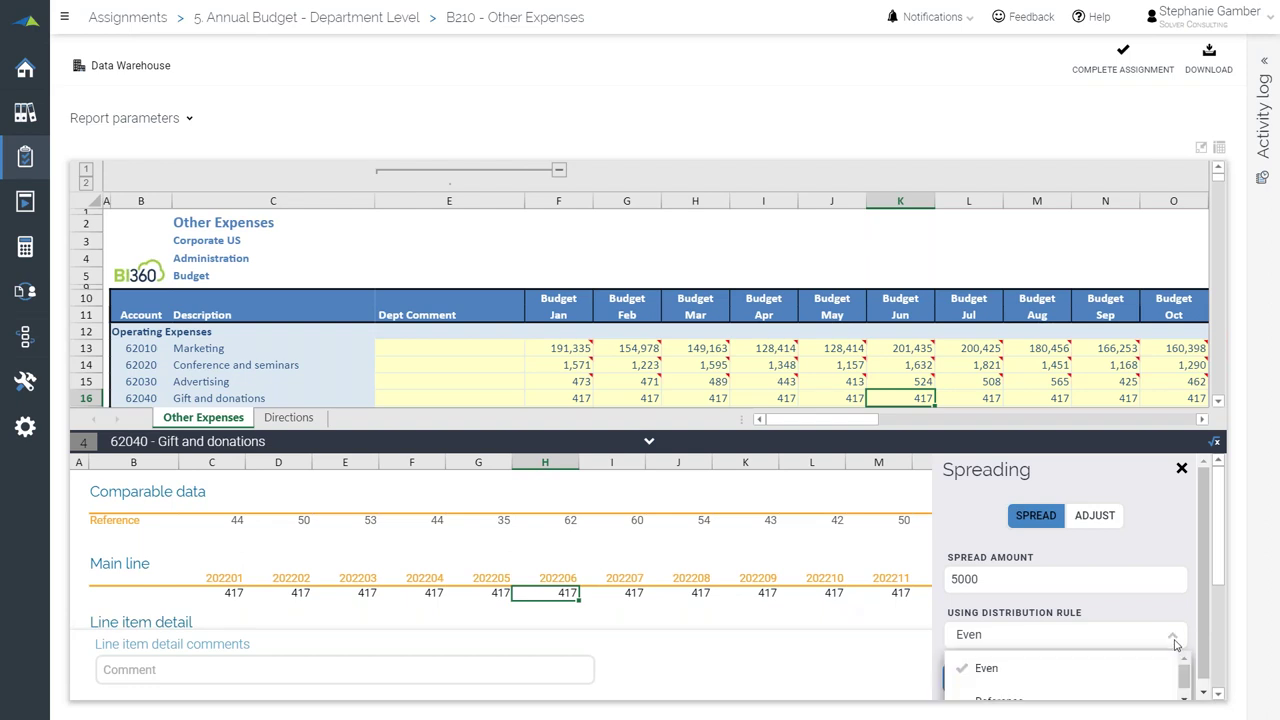
pyautogui.scroll(-1, 1208, 609)
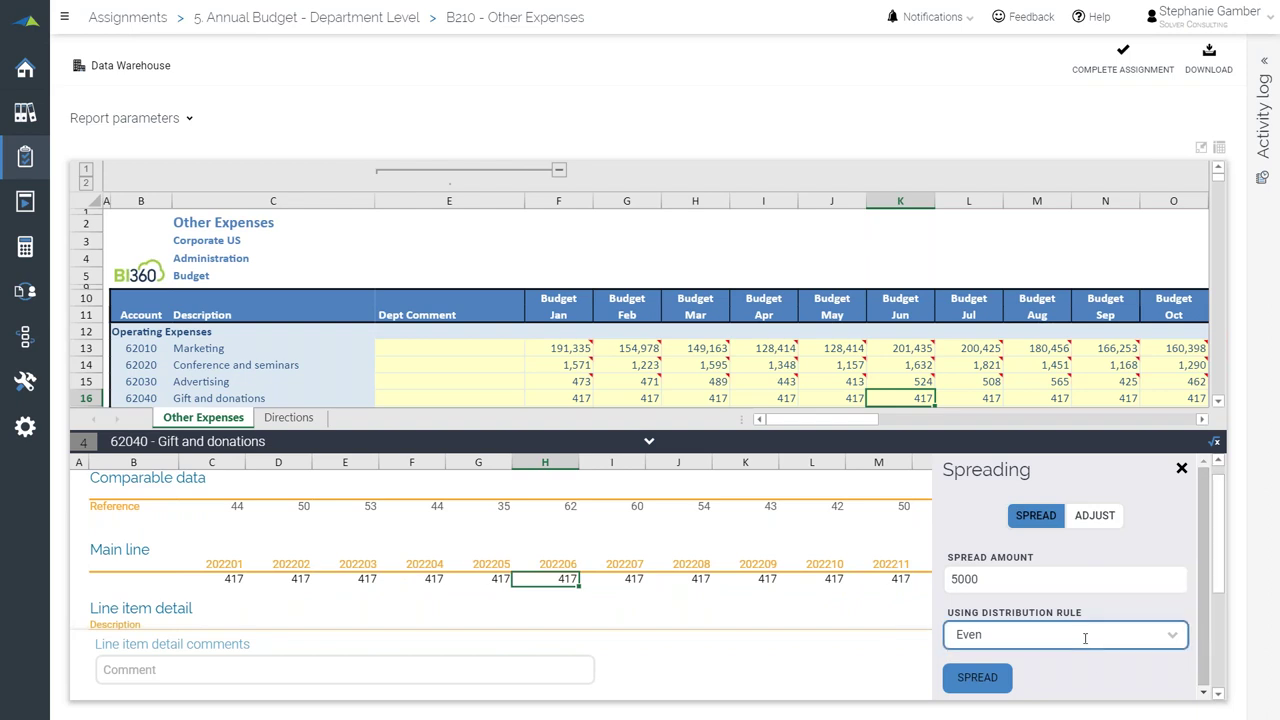
pyautogui.scroll(-2, 1217, 600)
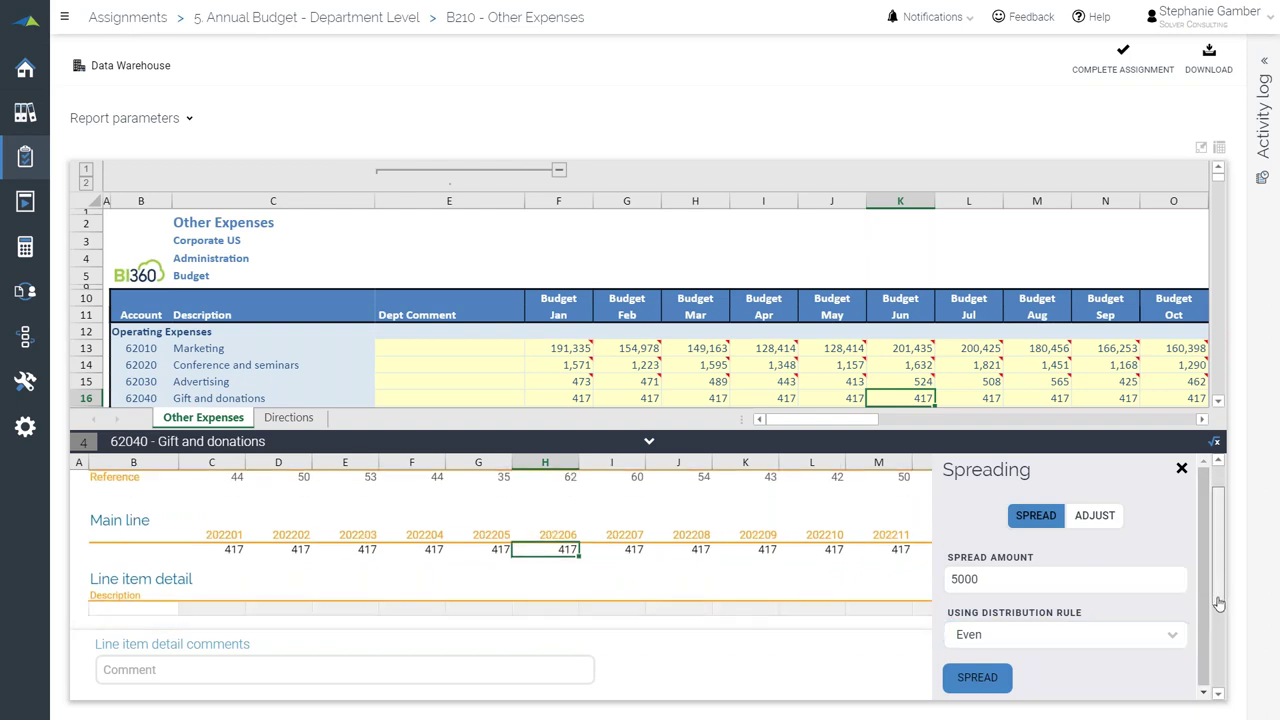
pyautogui.click(1173, 638)
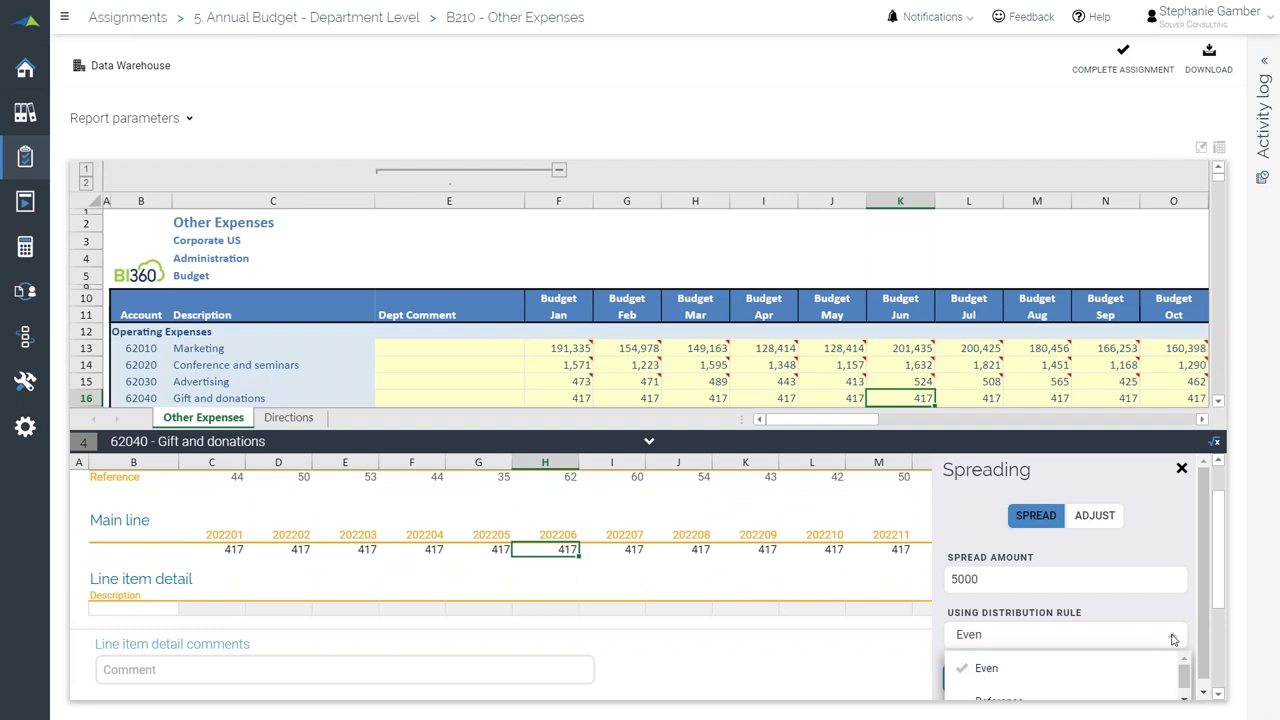
pyautogui.click(1055, 699)
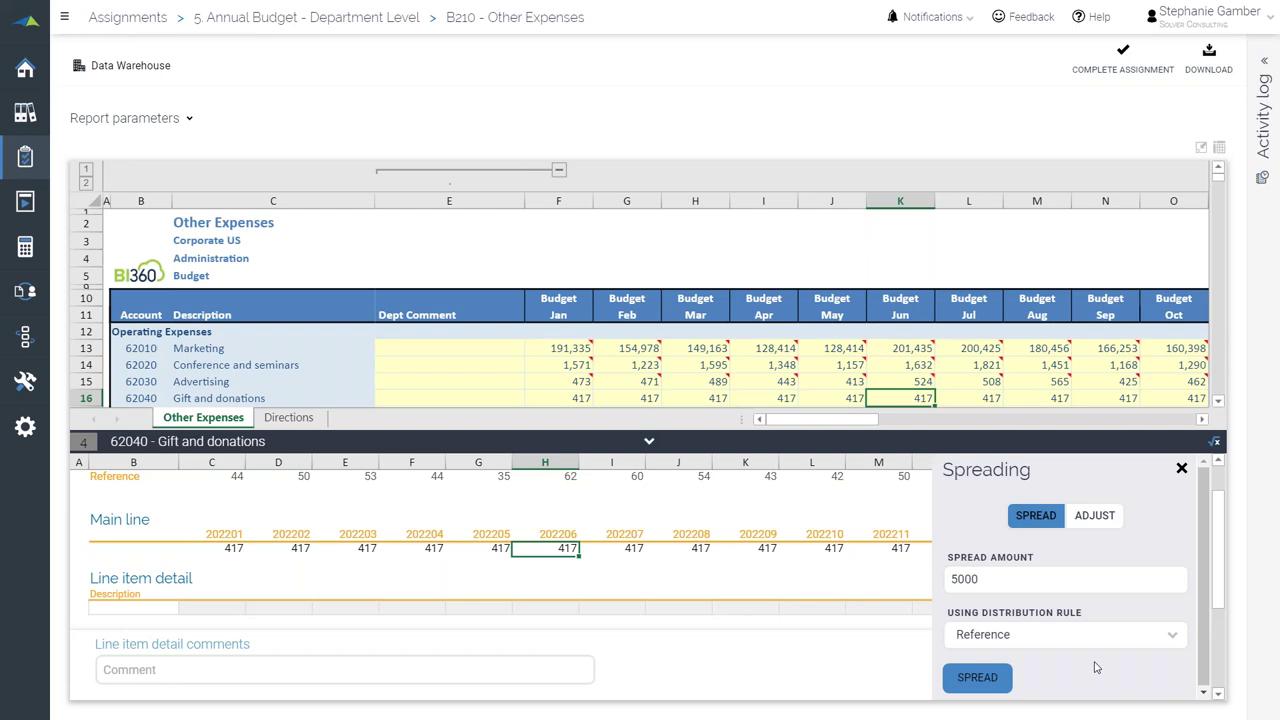
pyautogui.click(985, 677)
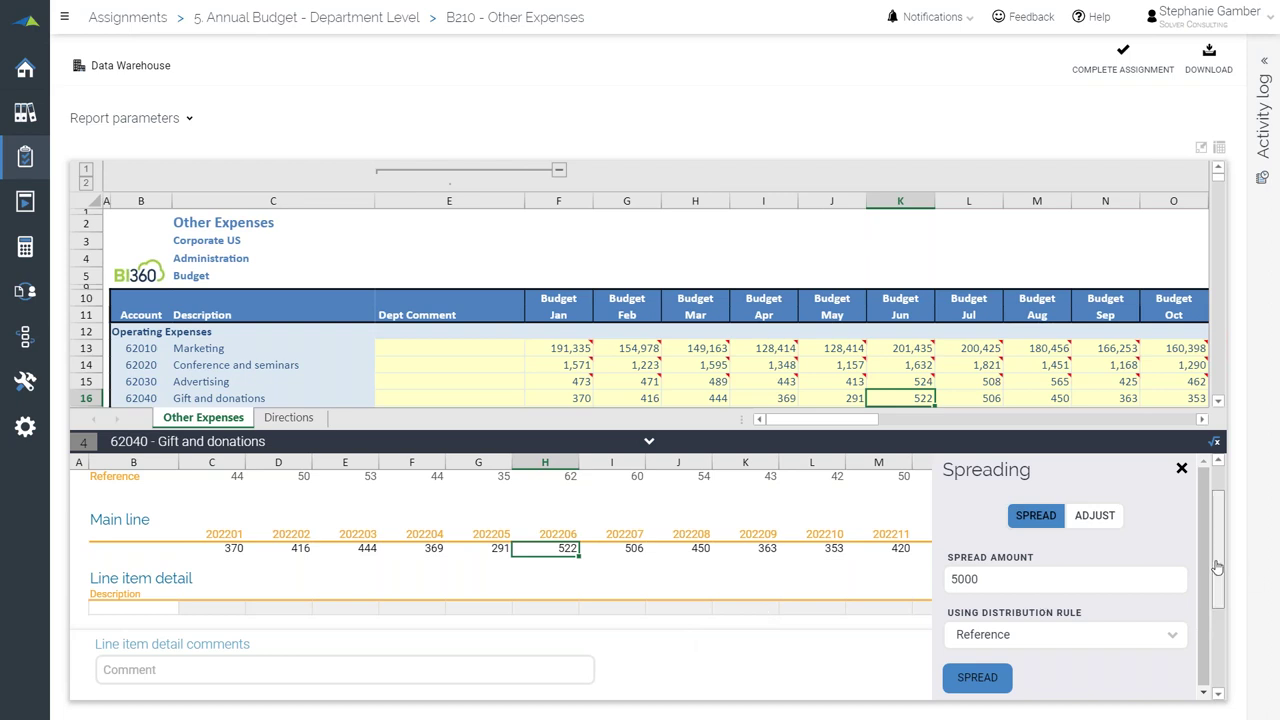
# Switch the Gift and donations spreading to Adjust and base the percentage adjustment on Reference, leaving the adjustment value blank
pyautogui.scroll(-1, 1214, 585)
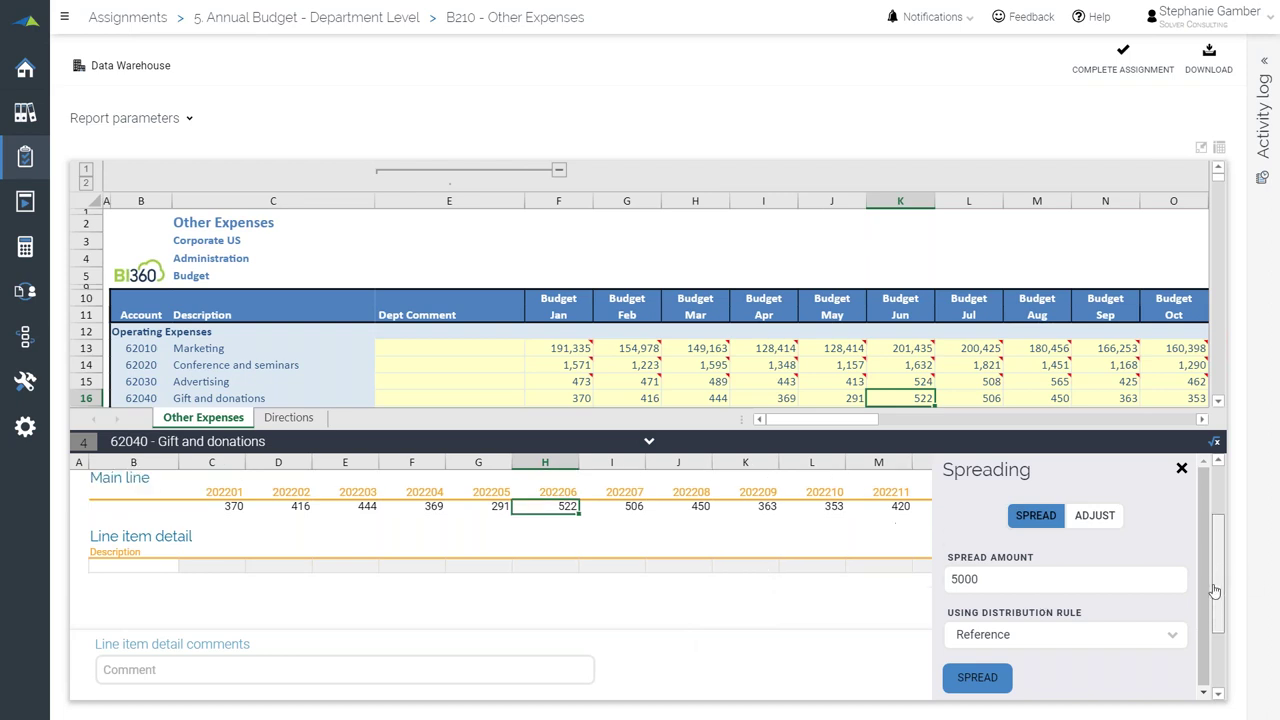
pyautogui.click(1092, 516)
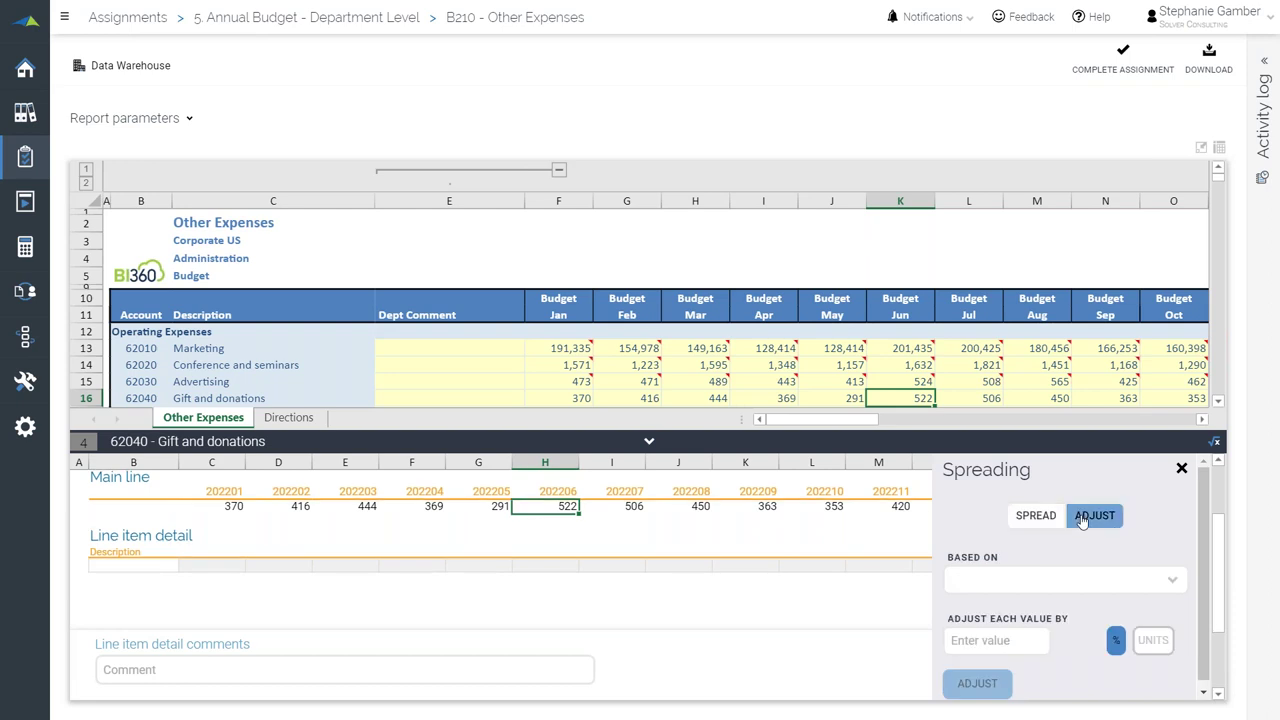
pyautogui.rightClick(1174, 589)
pyautogui.click(1172, 582)
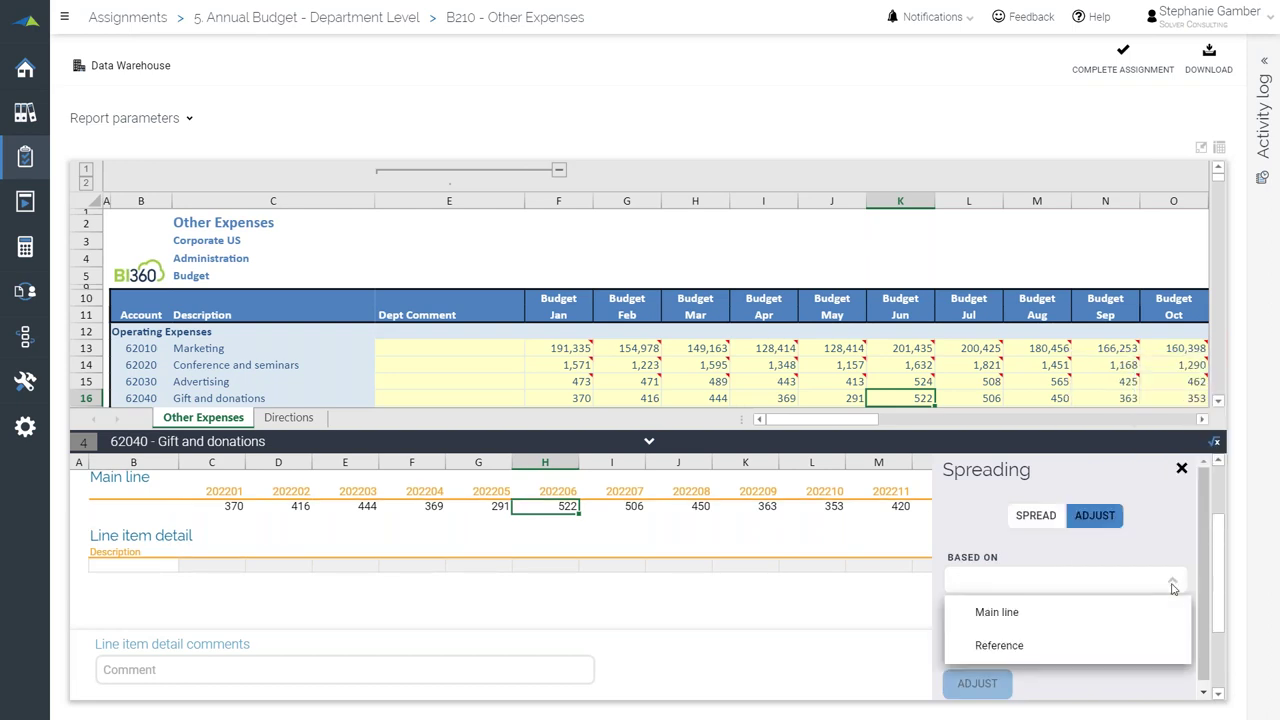
pyautogui.click(1102, 645)
pyautogui.click(1030, 640)
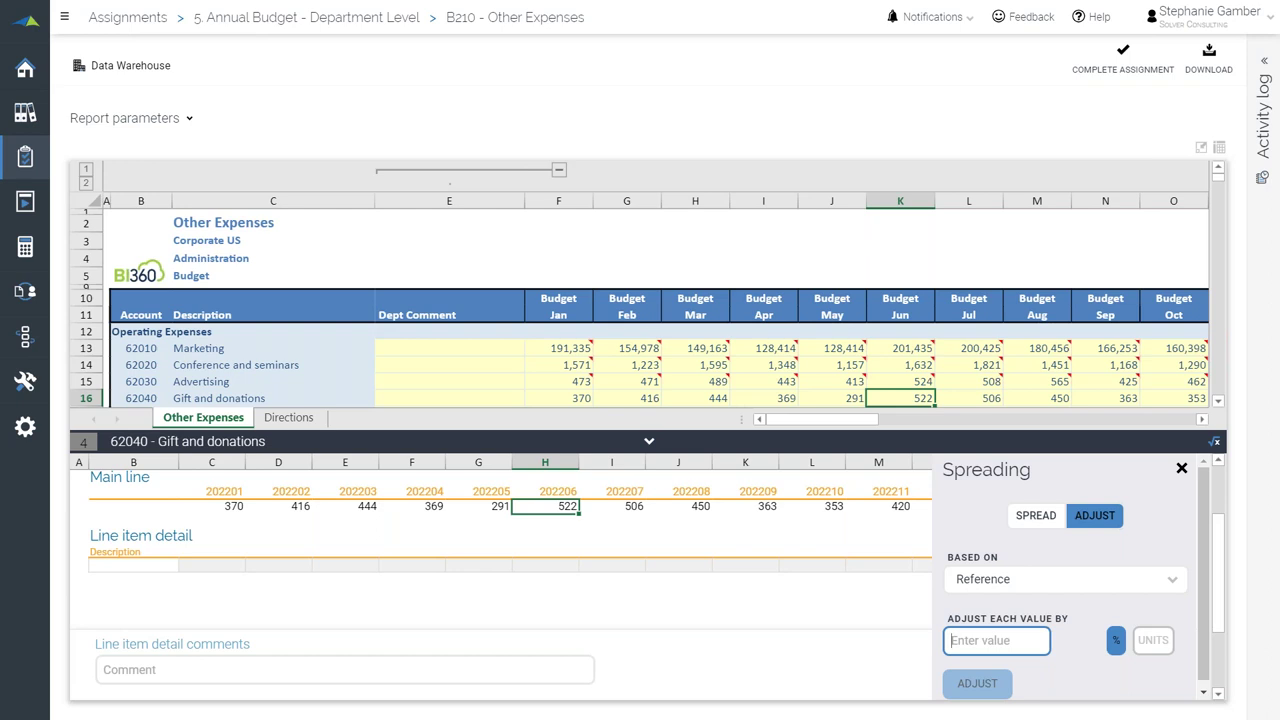
pyautogui.click(1035, 22)
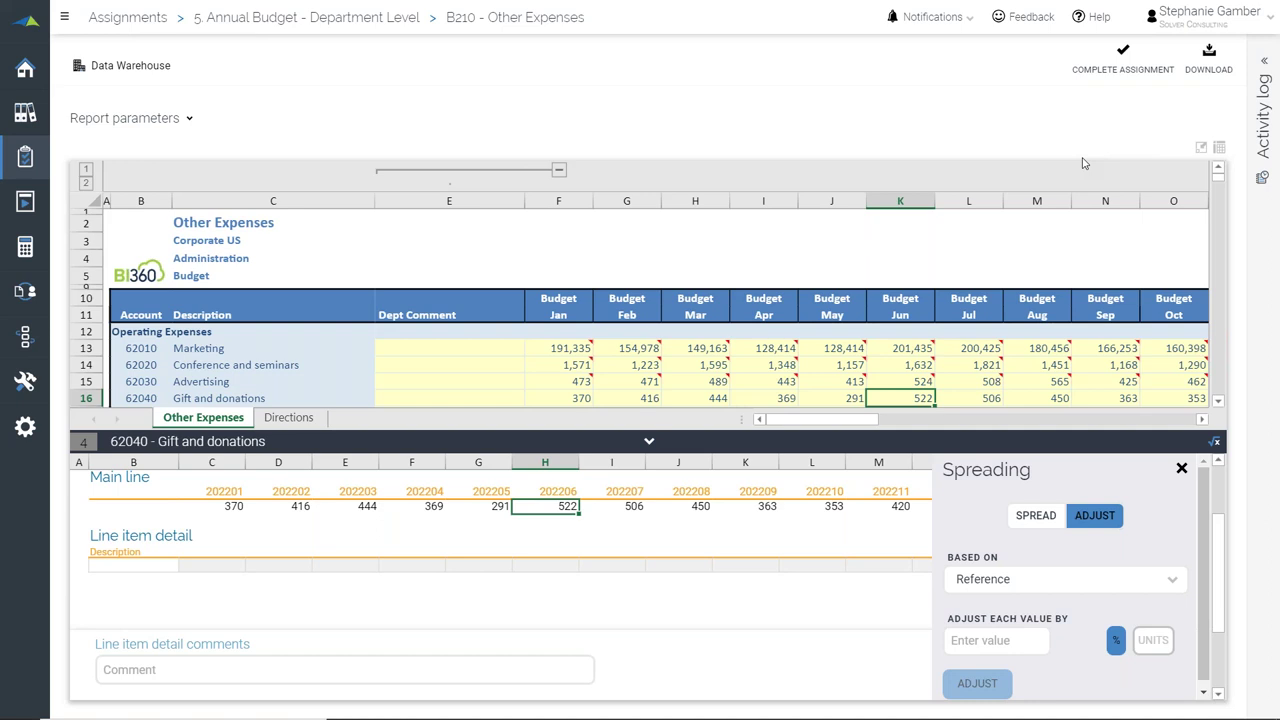
# Leave the Other Expenses form without saving, go to the Archive and expand its playlists
pyautogui.click(25, 112)
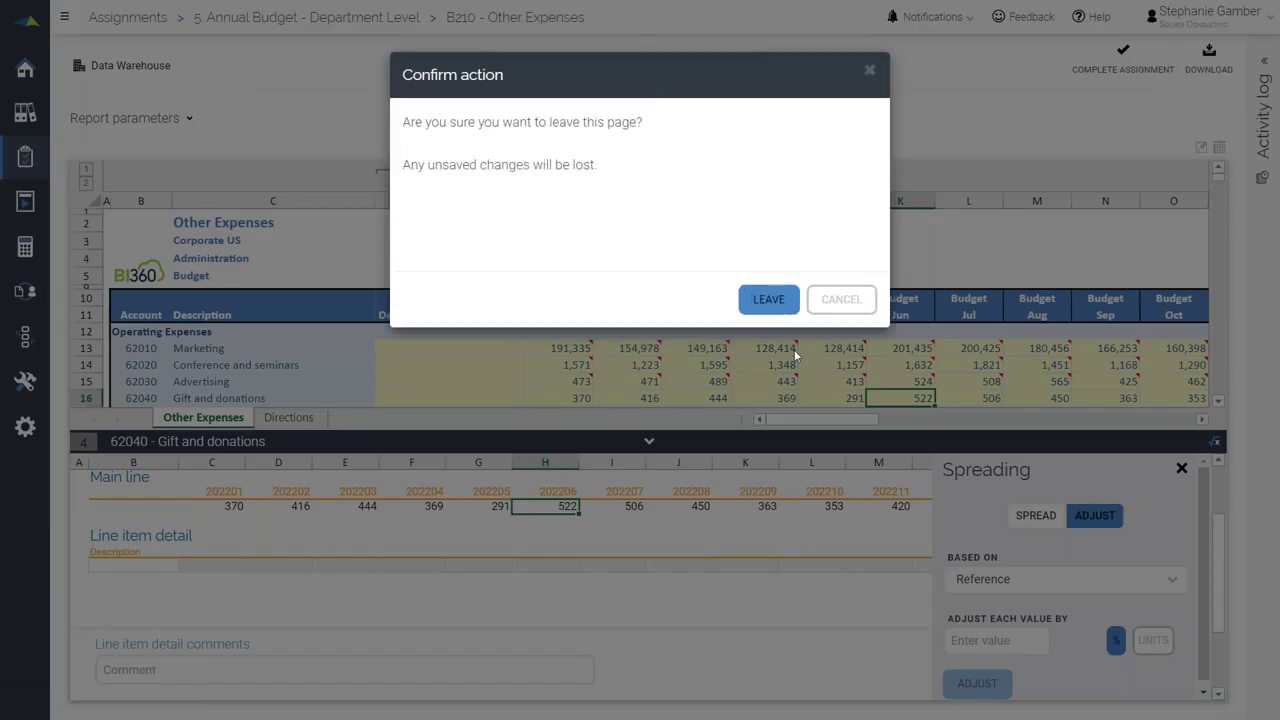
pyautogui.click(765, 300)
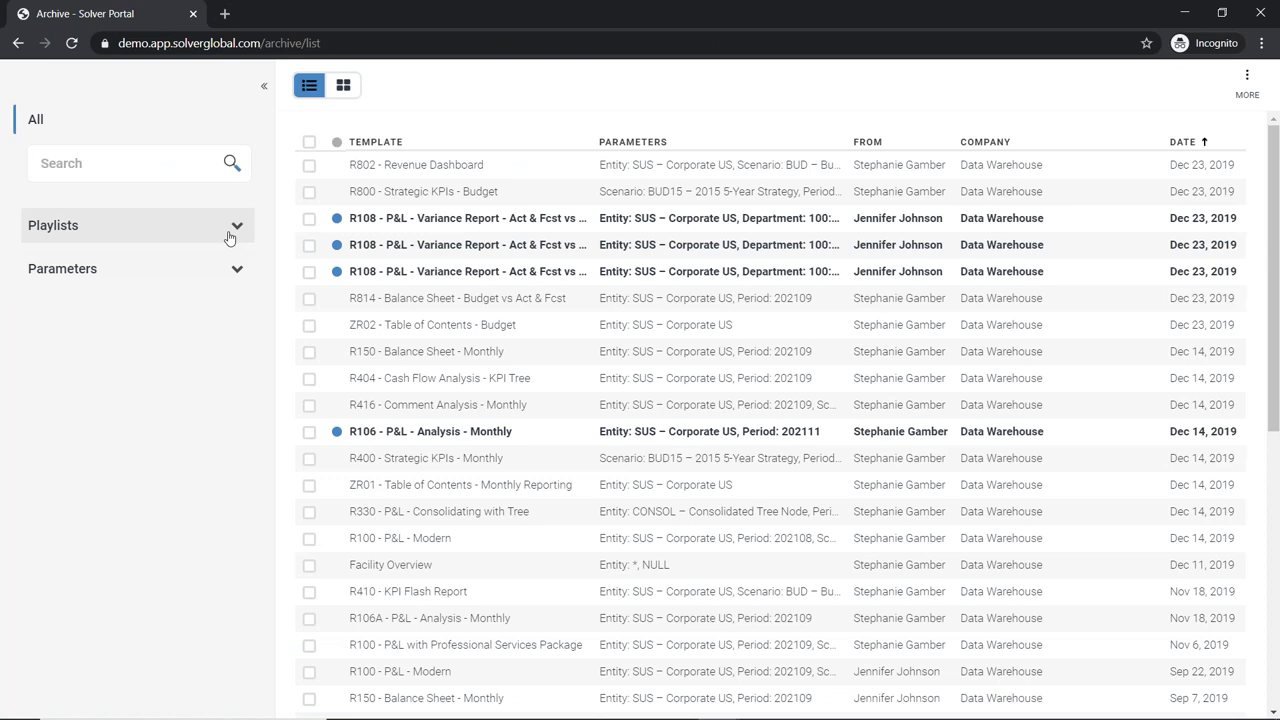
pyautogui.click(232, 233)
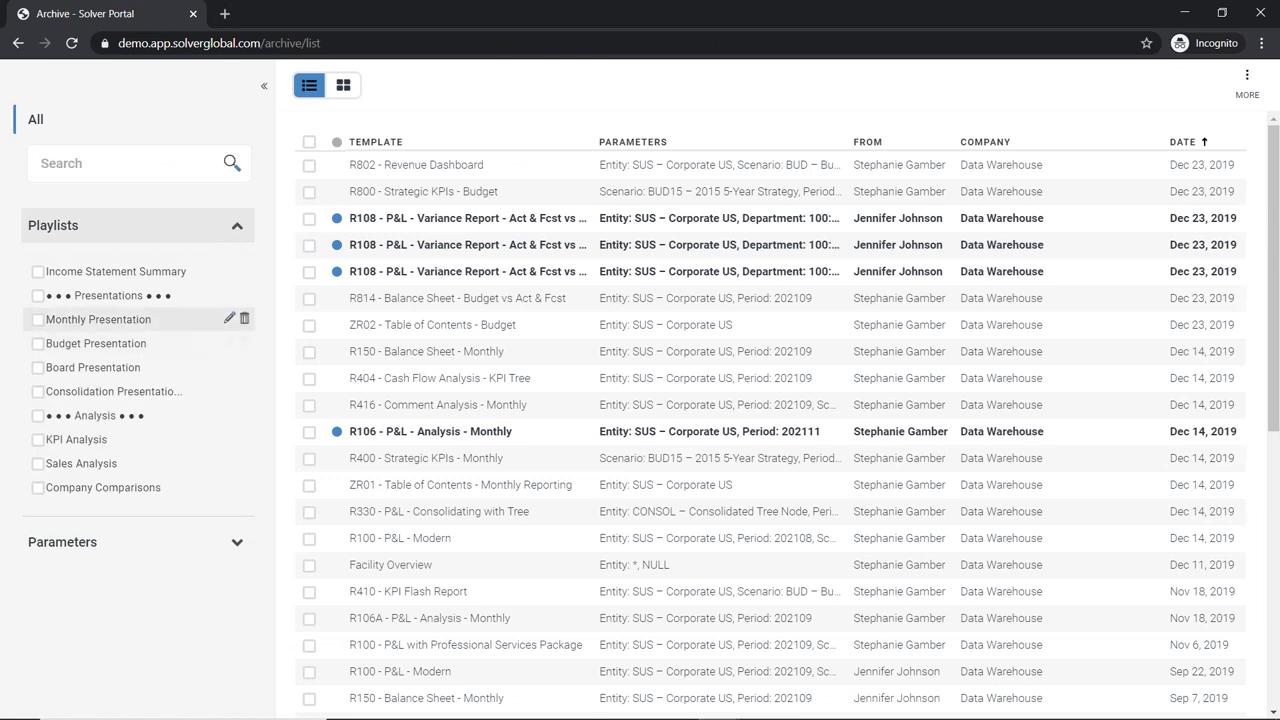
# Try to show the Budget Presentation playlist and reload the Archive page
pyautogui.click(41, 346)
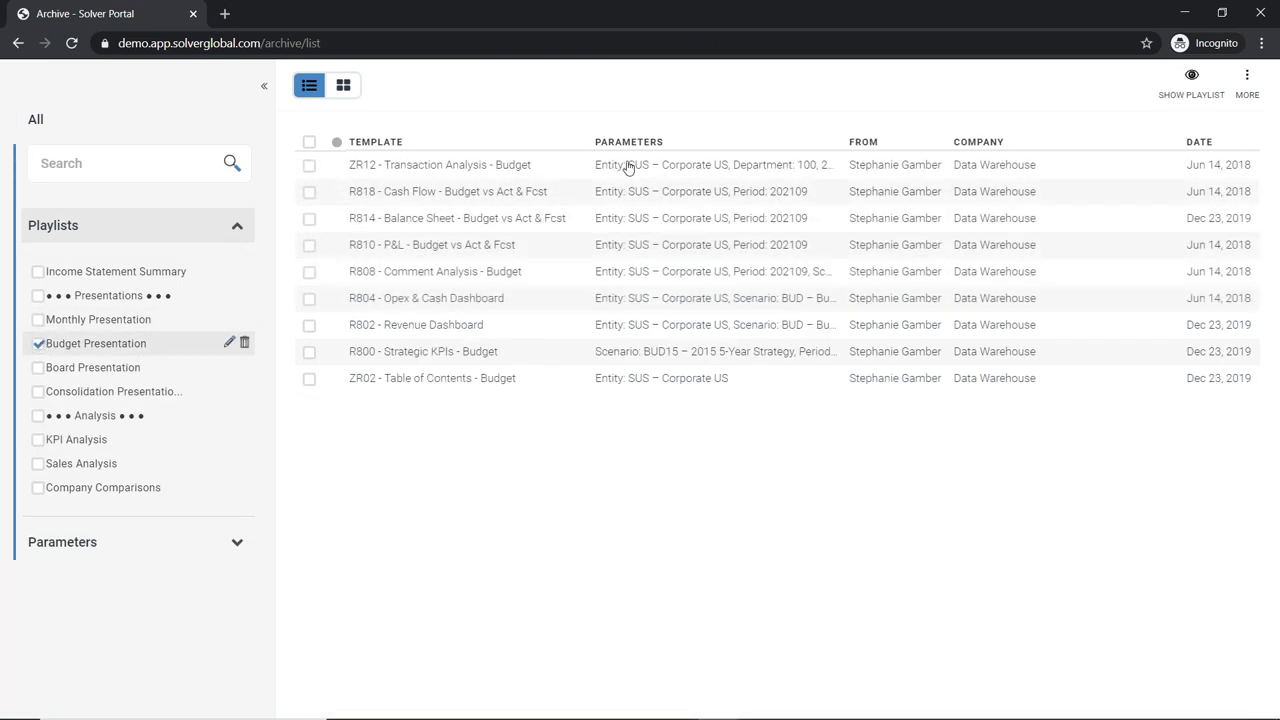
pyautogui.click(1177, 98)
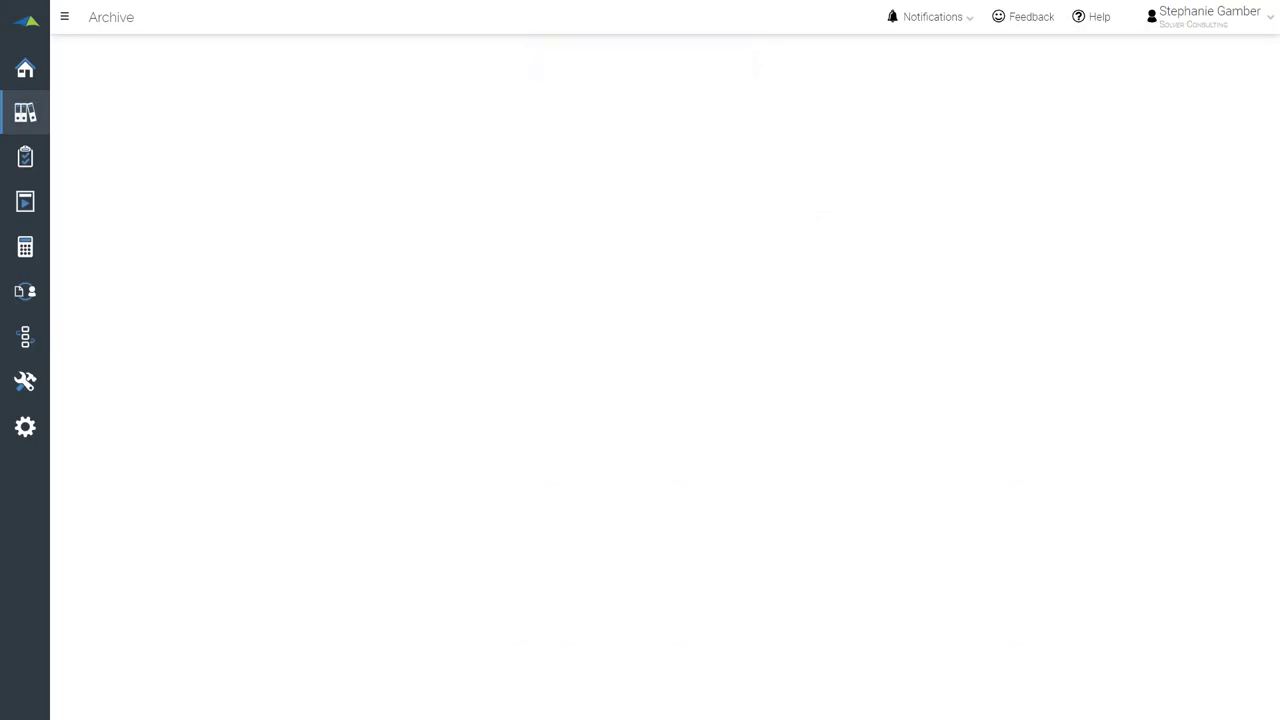
pyautogui.press('Escape')
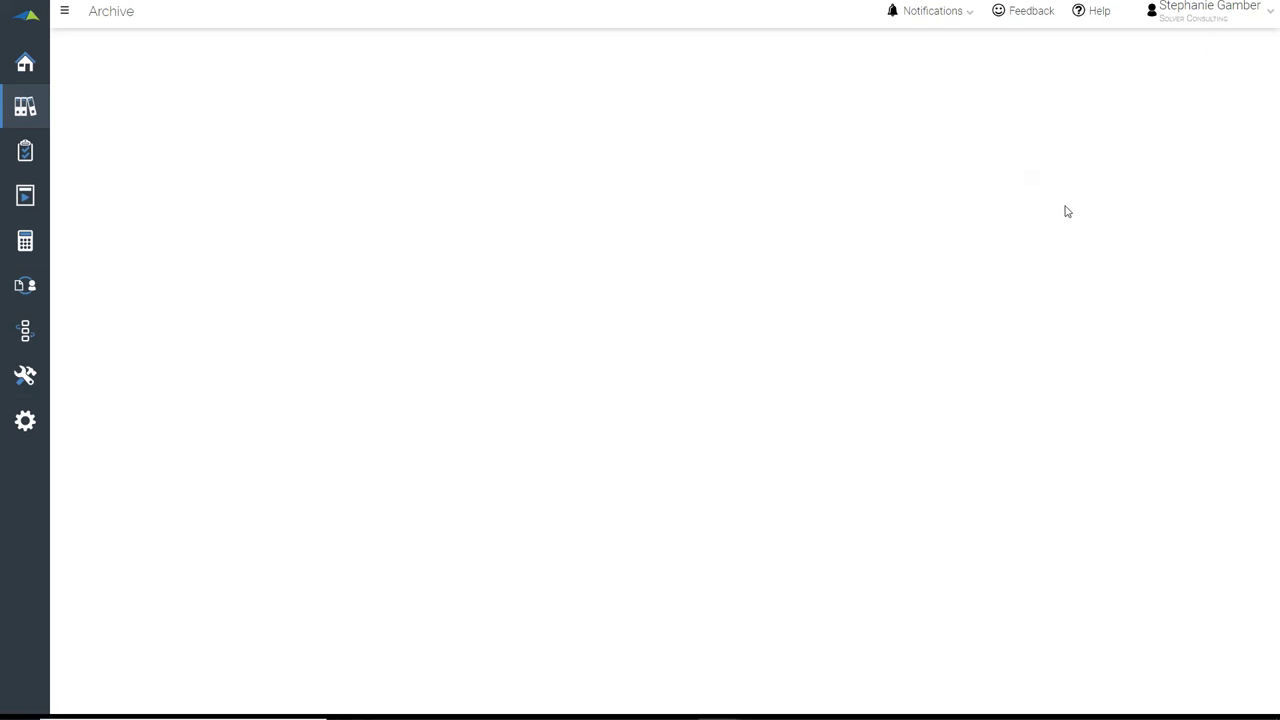
pyautogui.press('F5')
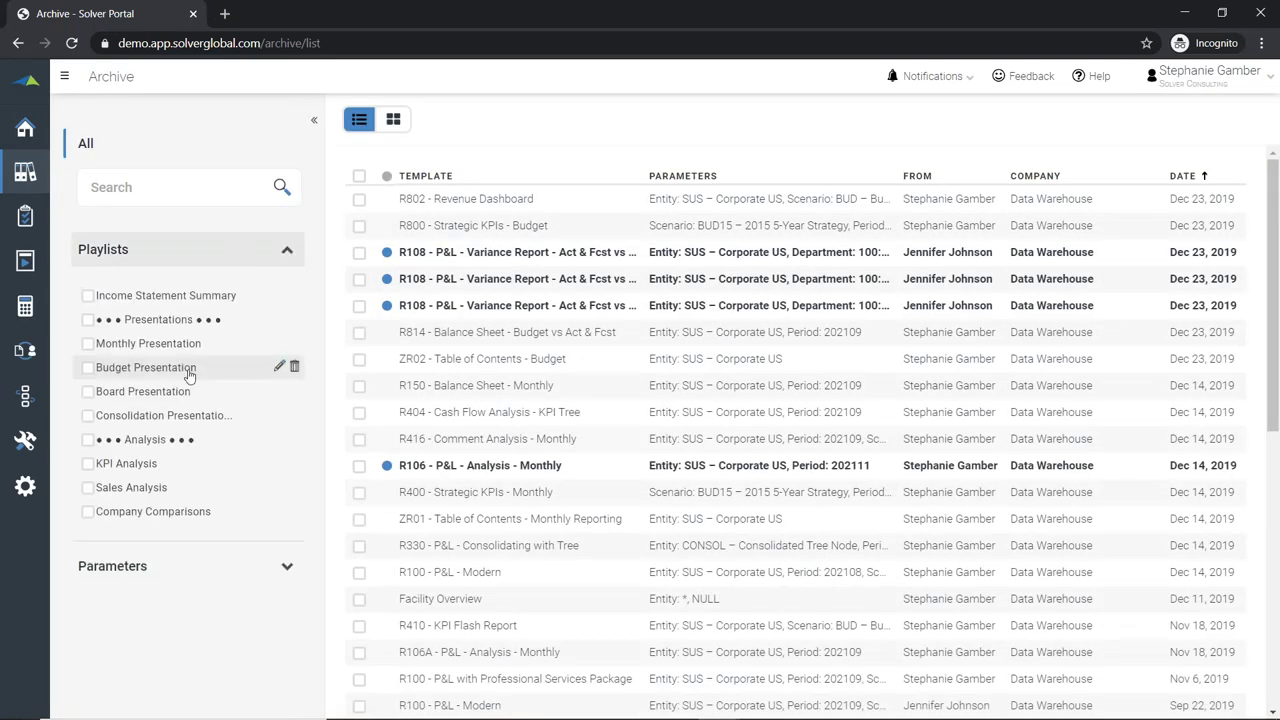
# Show the Budget Presentation playlist and view its Strategic KPIs, Revenue Dashboard and Balance Sheet reports, then close it
pyautogui.click(88, 368)
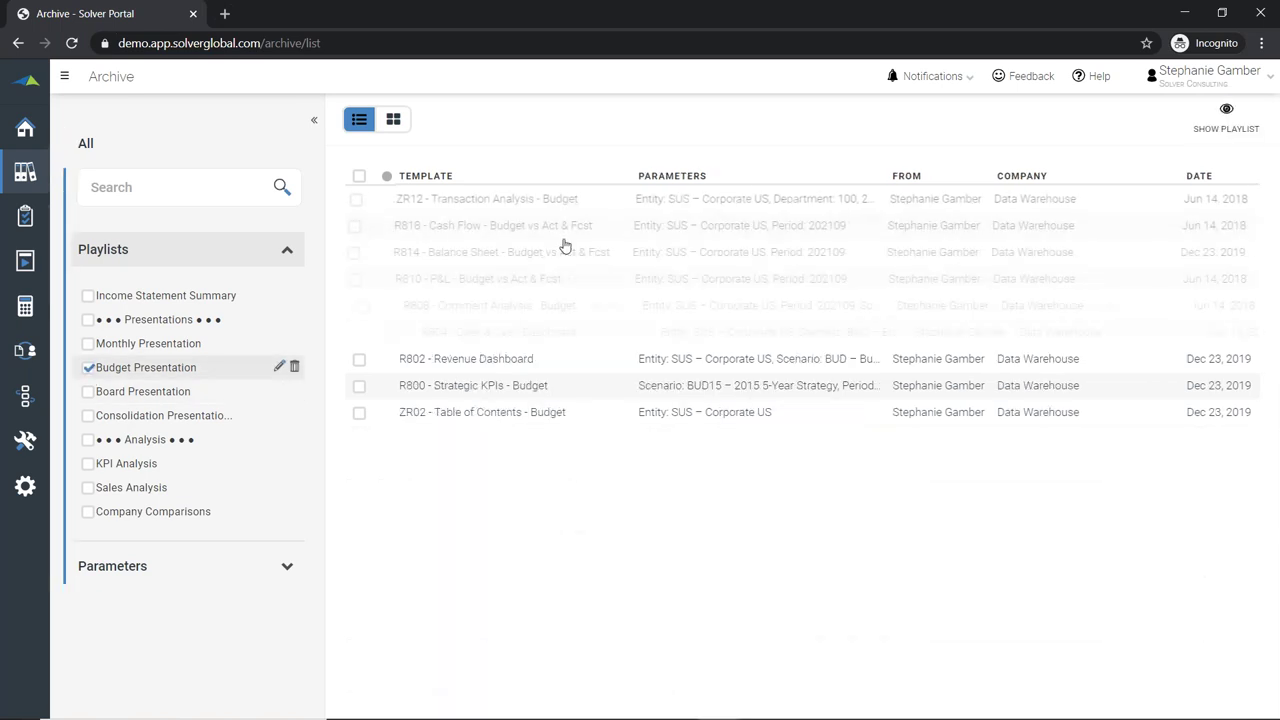
pyautogui.click(1226, 118)
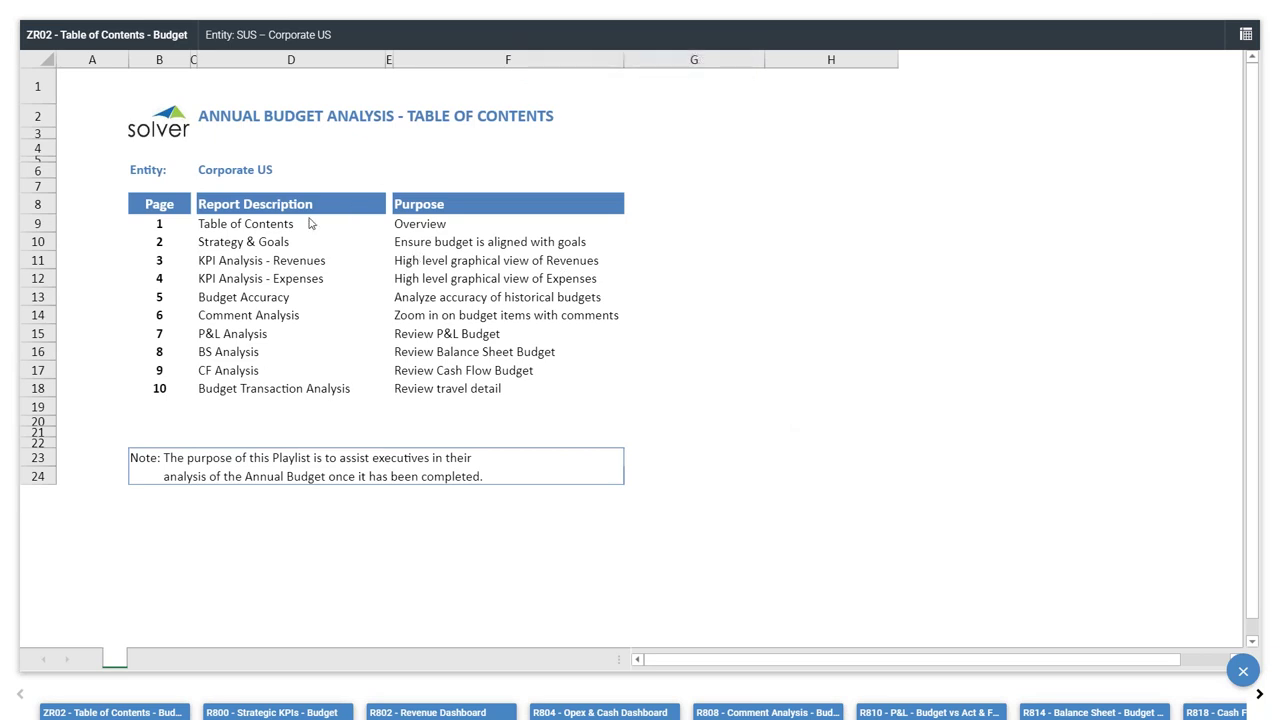
pyautogui.moveTo(262, 694)
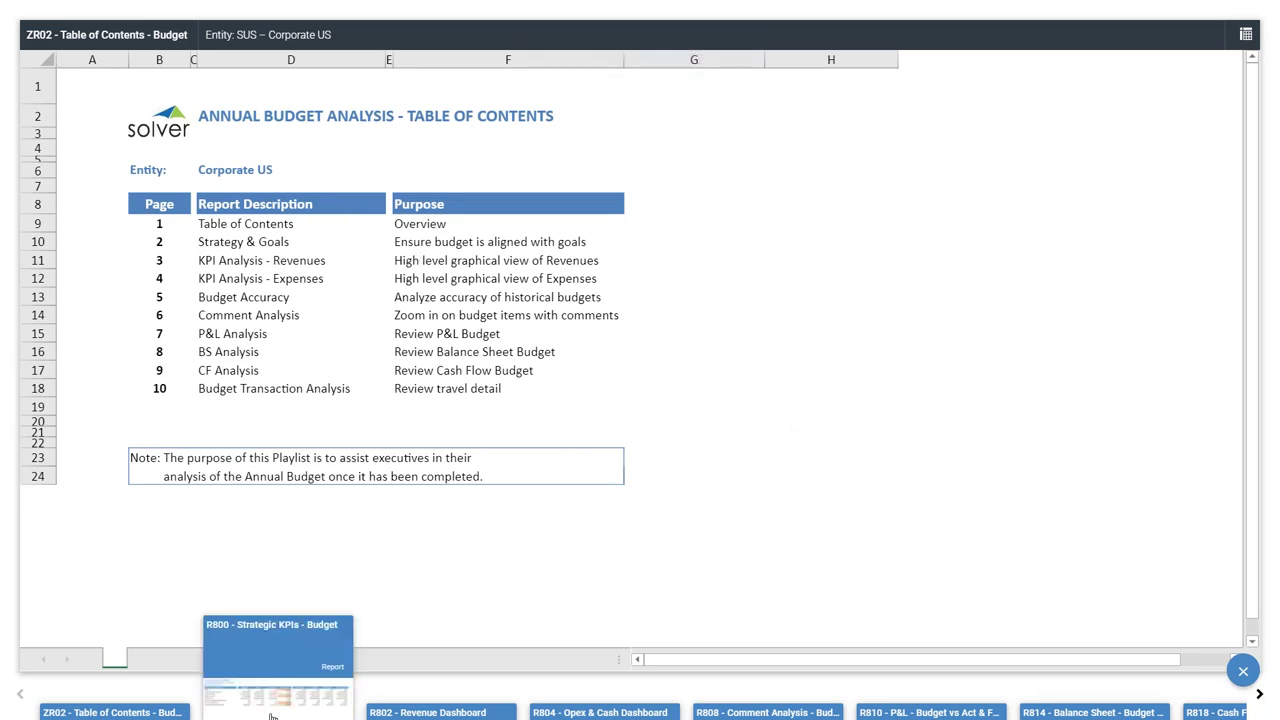
pyautogui.click(270, 676)
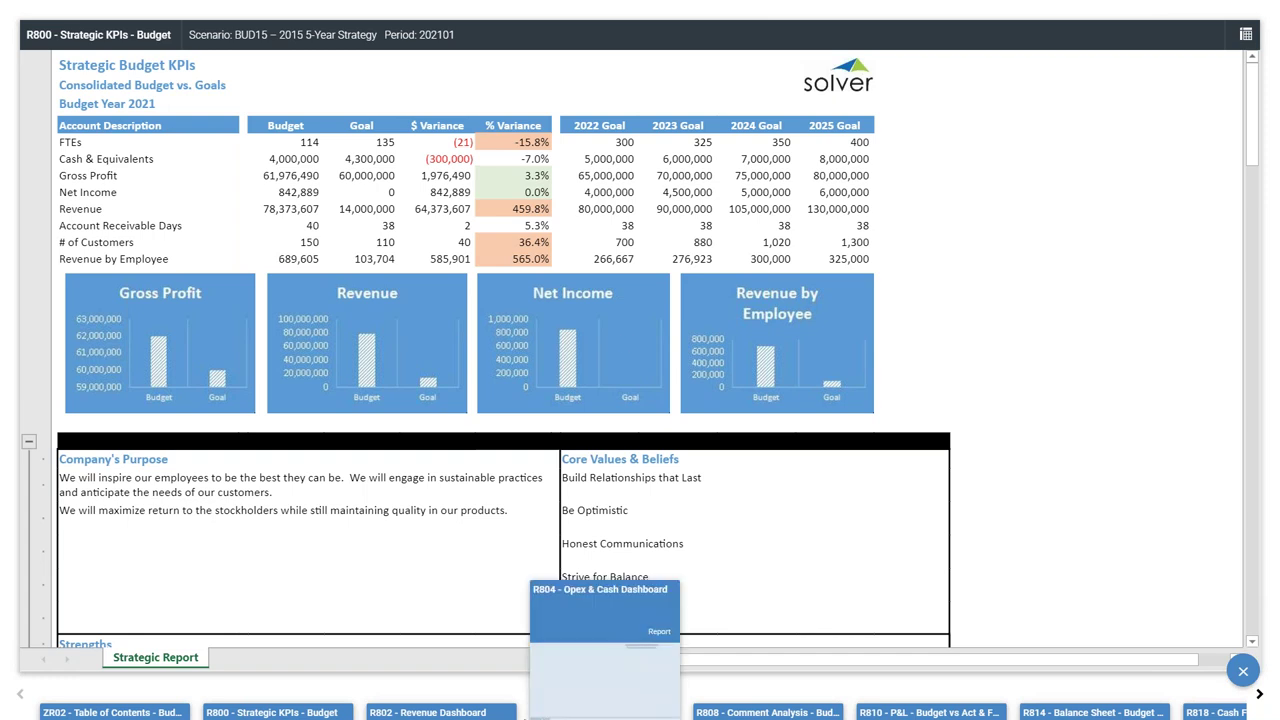
pyautogui.click(464, 689)
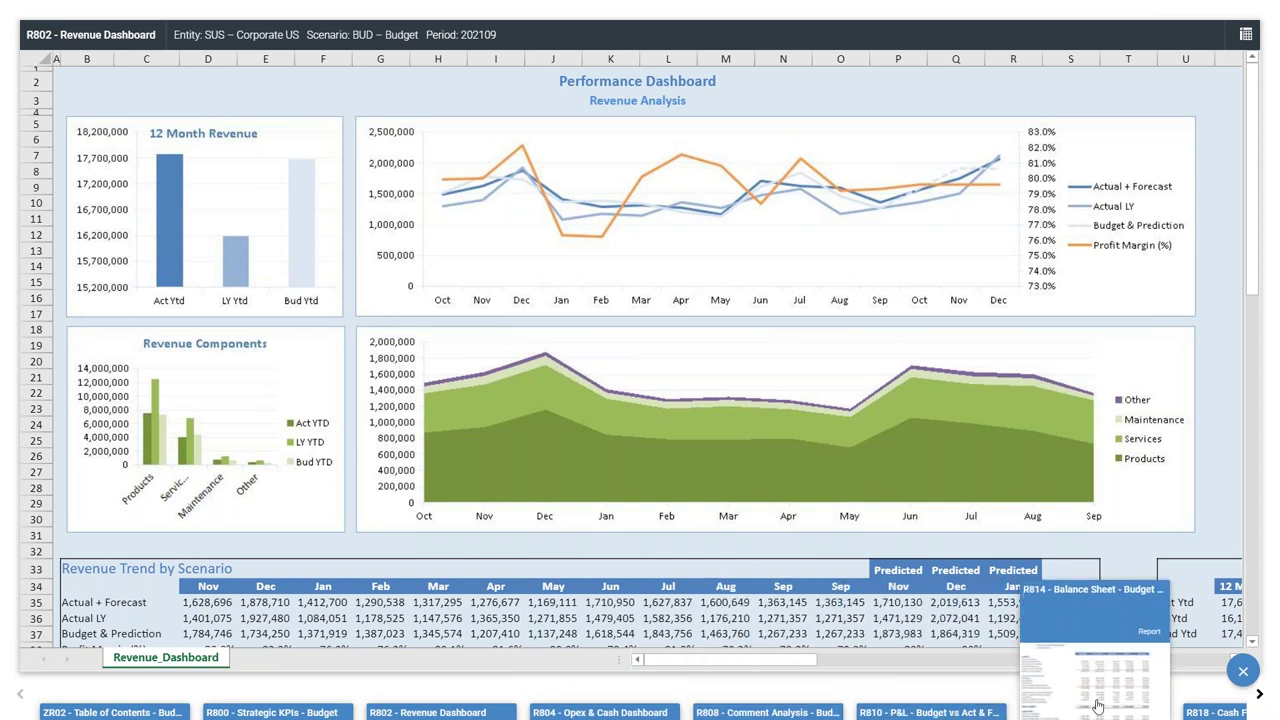
pyautogui.click(1100, 695)
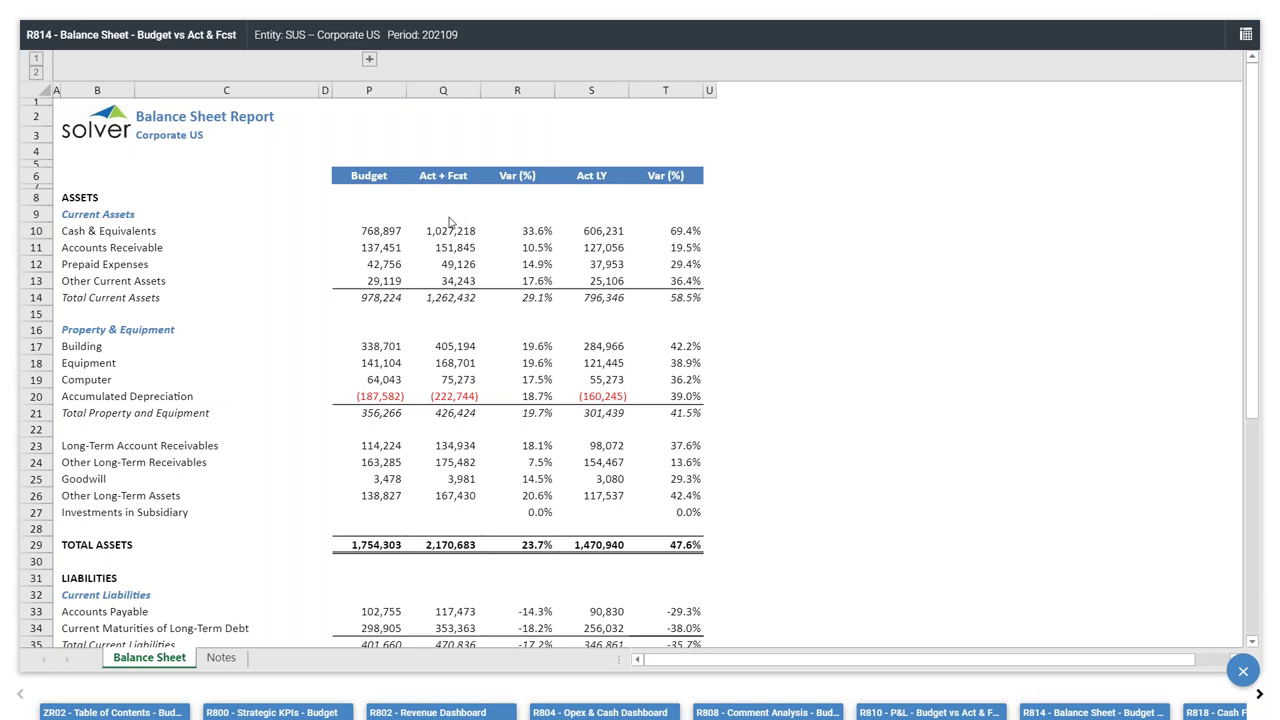
pyautogui.press('Escape')
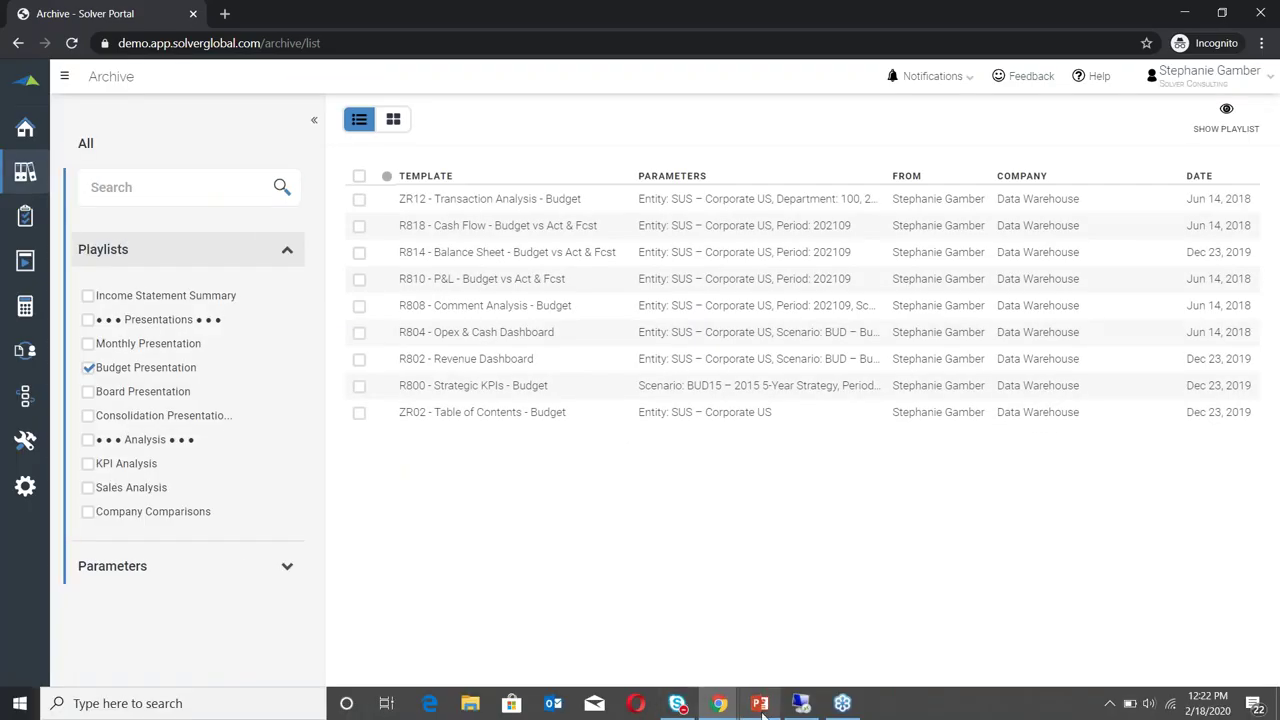
# Switch to PowerPoint, start the slide show from the Solver demonstration slide and advance to the What Customers Say slide
pyautogui.click(760, 703)
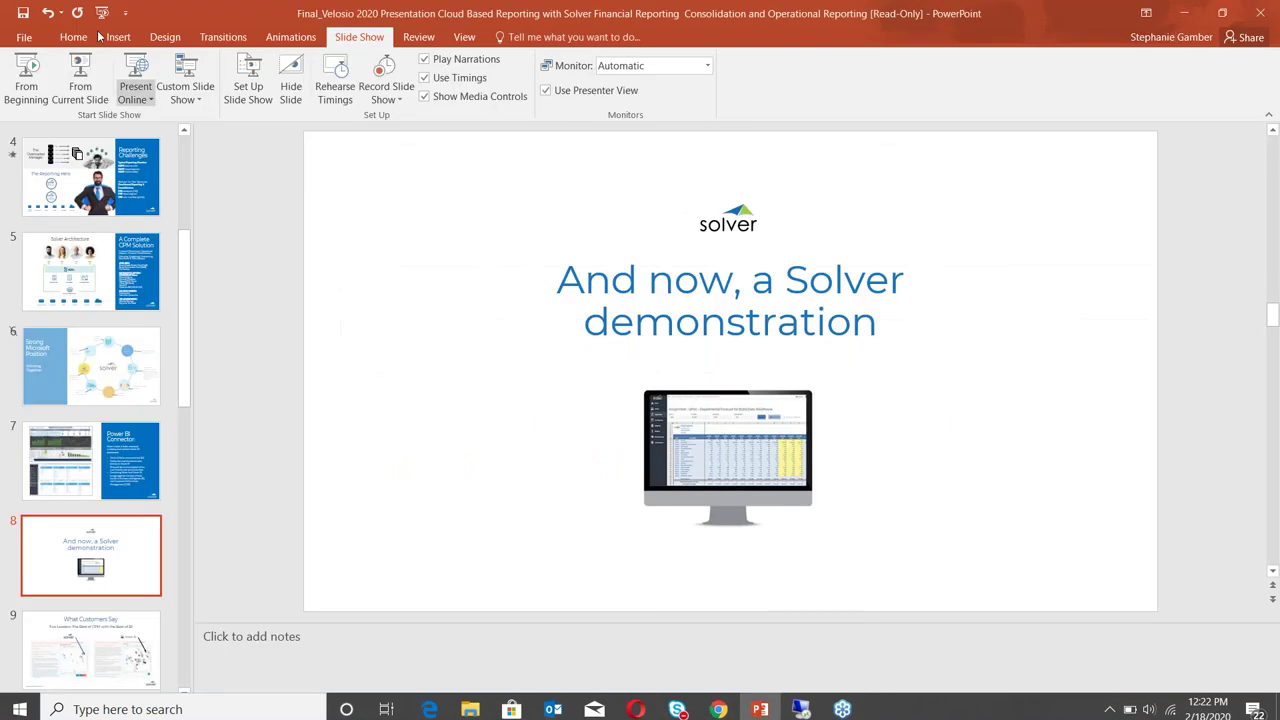
pyautogui.click(80, 72)
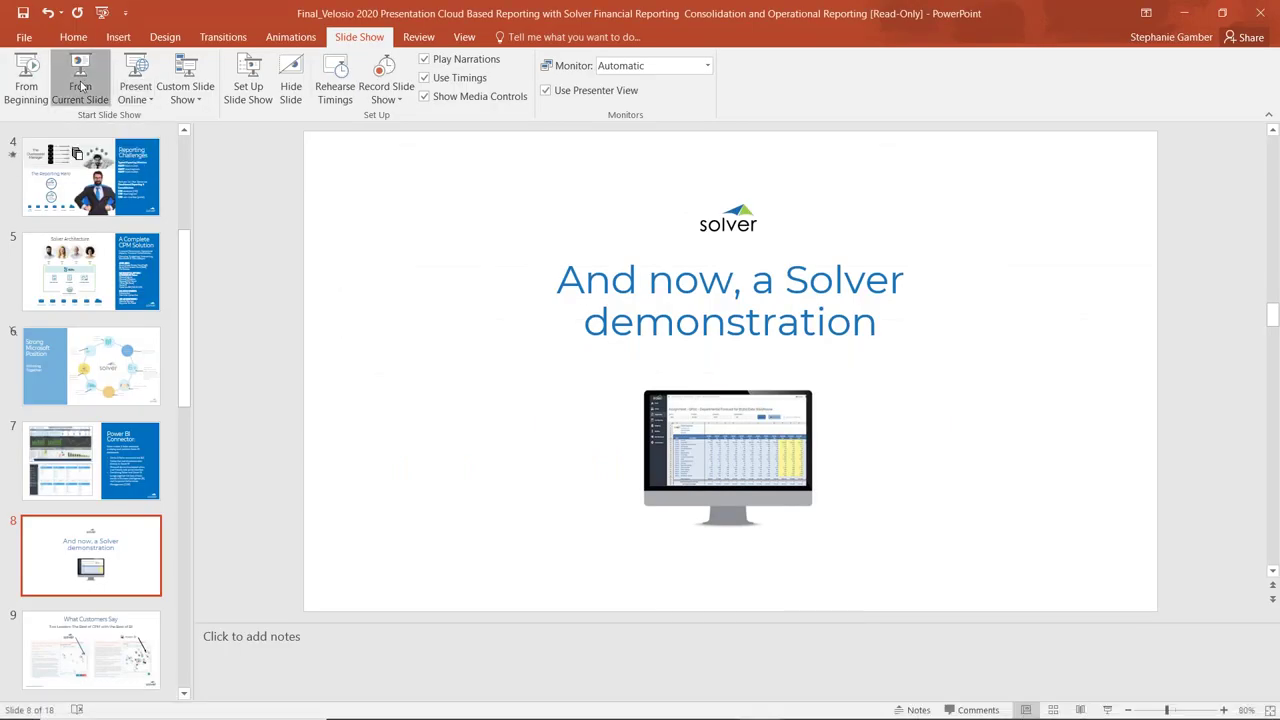
pyautogui.press('Right')
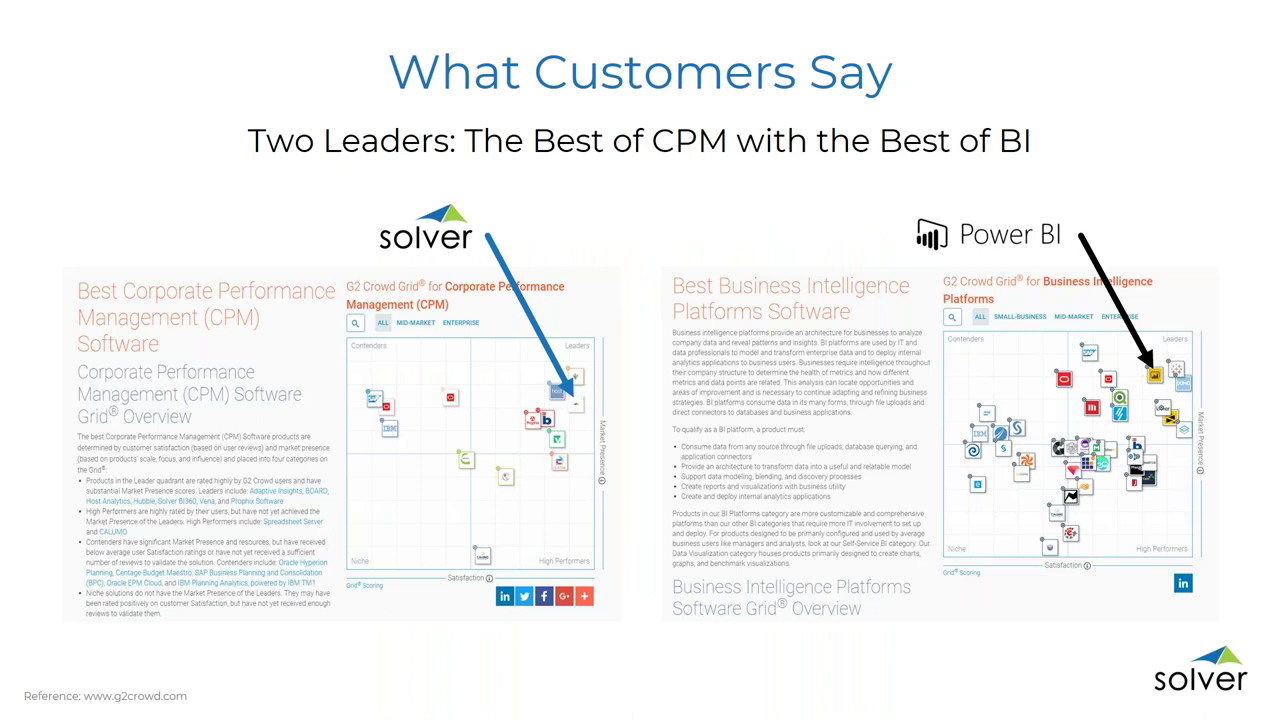